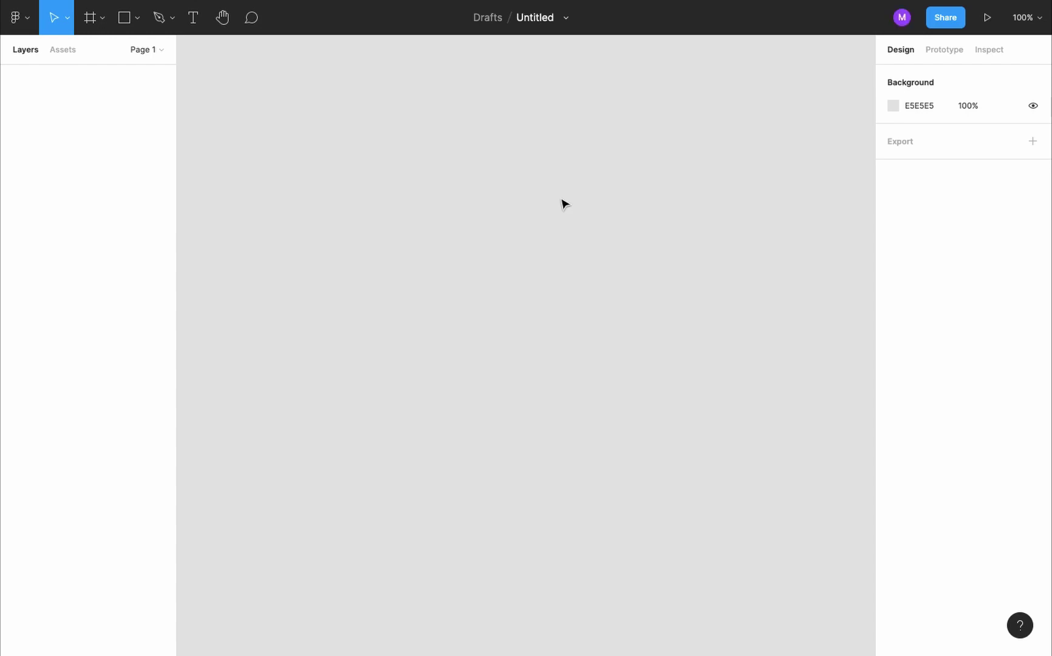
Draw a 512×298 frame and a grey rectangle inside it
{"action": "left_click", "coordinate": [91, 19]}
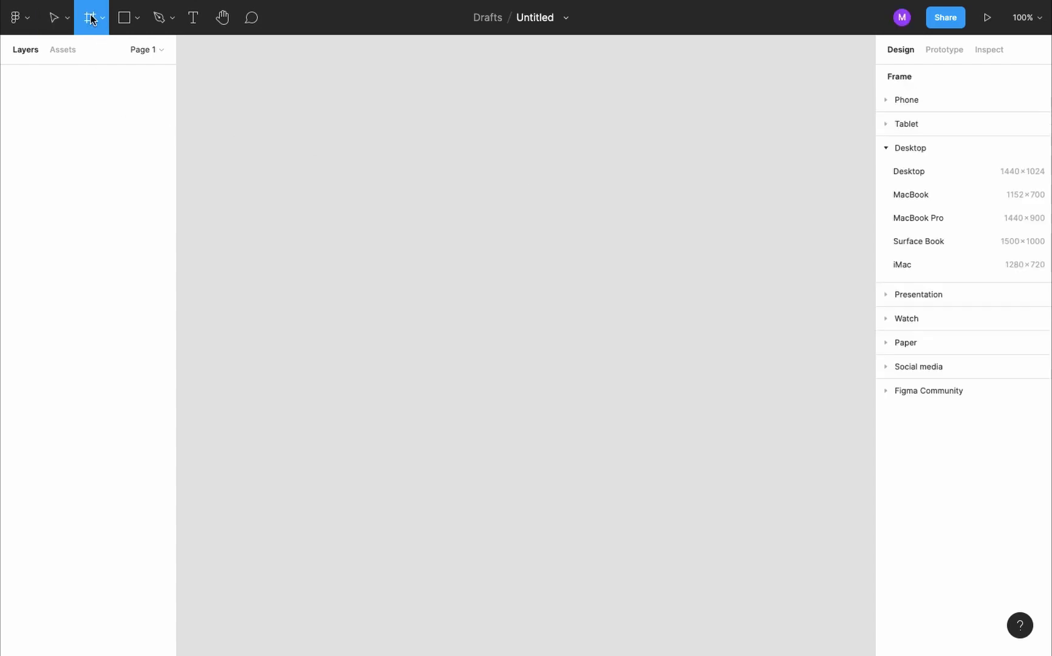
{"action": "left_click_drag", "start_coordinate": [311, 137], "coordinate": [685, 354]}
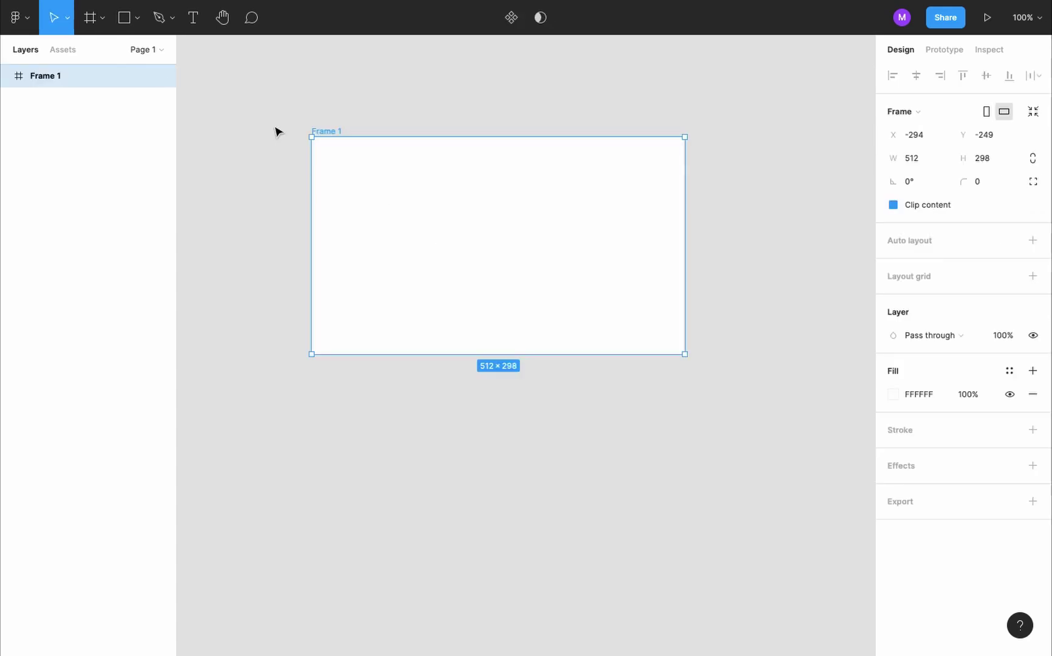
{"action": "left_click", "coordinate": [126, 21]}
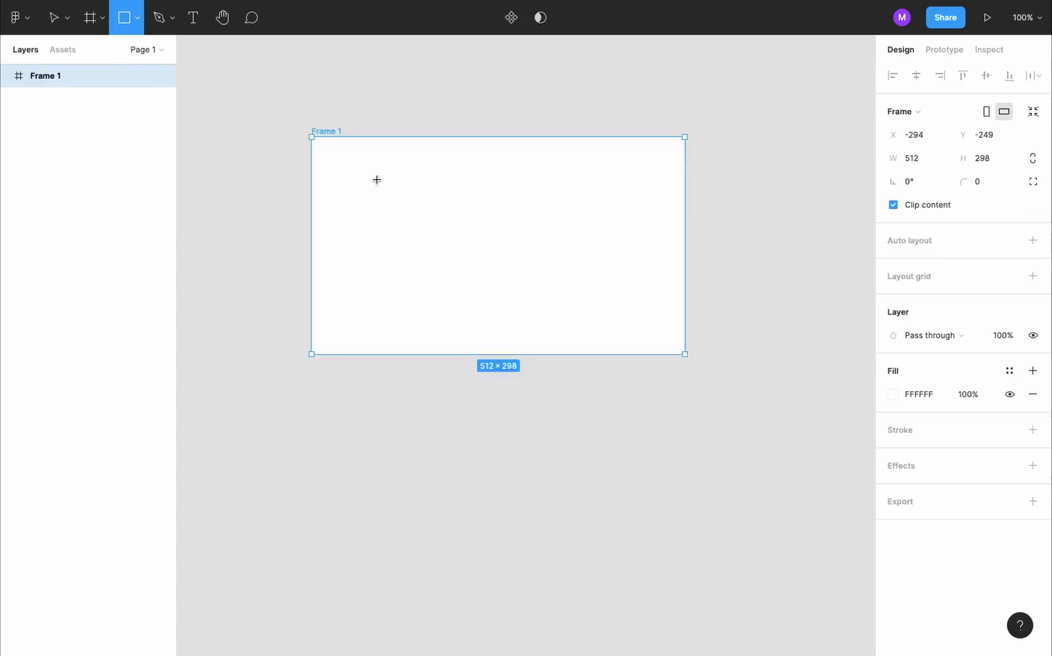
{"action": "mouse_move", "coordinate": [374, 175]}
{"action": "left_mouse_down"}
{"action": "mouse_move", "coordinate": [435, 216]}
{"action": "mouse_move", "coordinate": [509, 207]}
{"action": "left_mouse_up"}
Add a text layer reading 'mstflotfy' inside the frame
{"action": "left_click", "coordinate": [504, 283]}
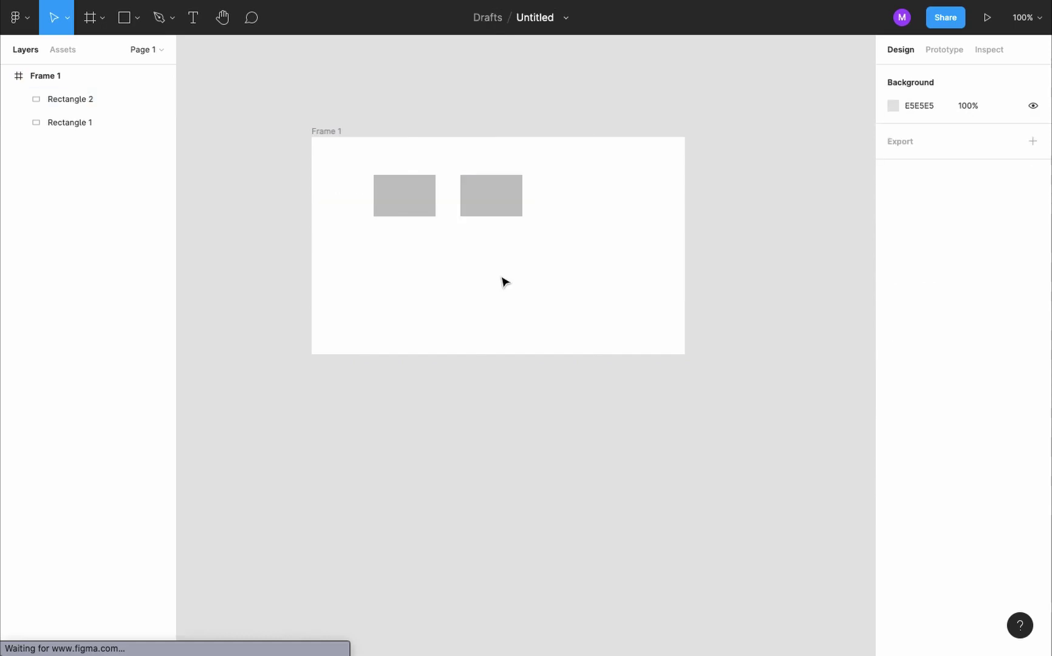
{"action": "key", "text": "t"}
{"action": "left_click", "coordinate": [501, 277]}
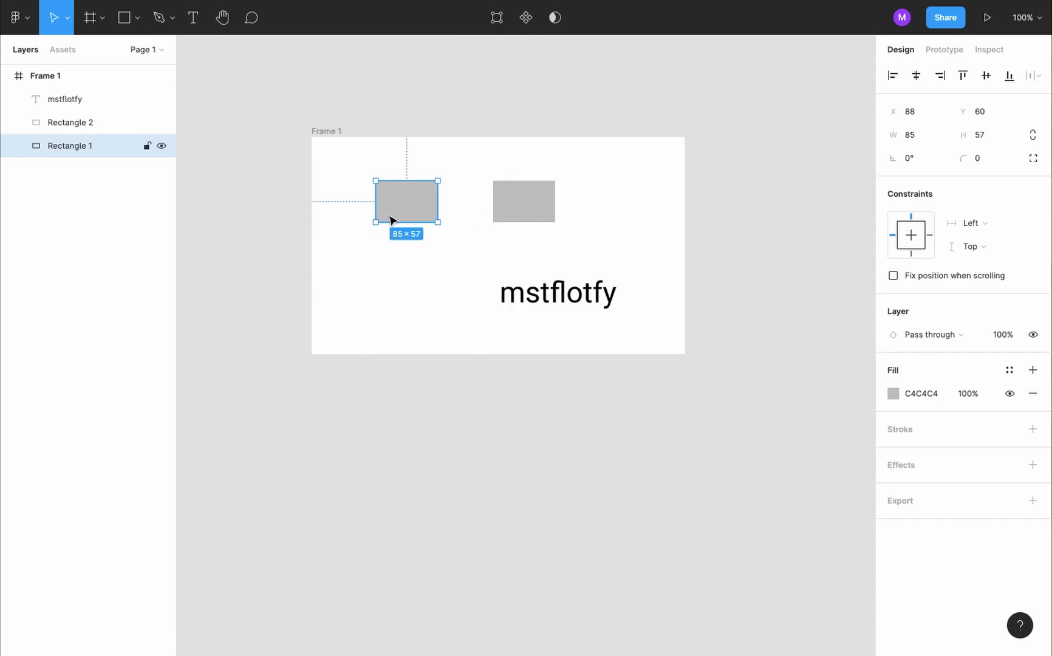
Line up the mstflotfy text and both rectangles in one row, text on the left, in a 535×184 frame
{"action": "left_click", "coordinate": [408, 207]}
{"action": "left_click_drag", "start_coordinate": [408, 209], "coordinate": [611, 209]}
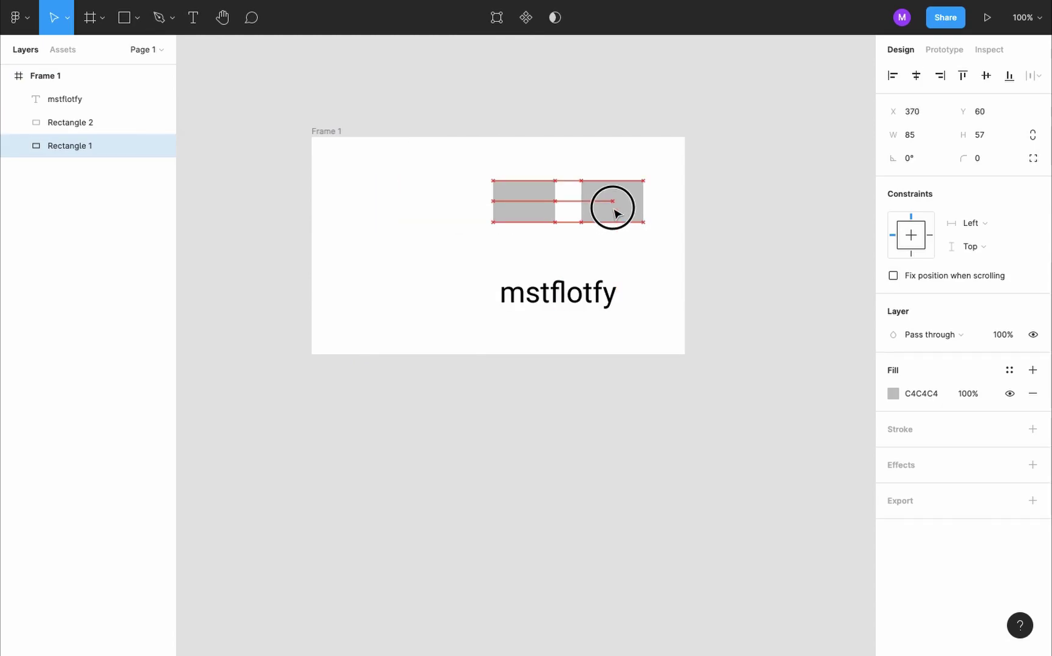
{"action": "left_click_drag", "start_coordinate": [544, 298], "coordinate": [389, 216]}
{"action": "mouse_move", "coordinate": [518, 200]}
{"action": "left_mouse_down"}
{"action": "mouse_move", "coordinate": [532, 203]}
{"action": "mouse_move", "coordinate": [521, 202]}
{"action": "left_mouse_up"}
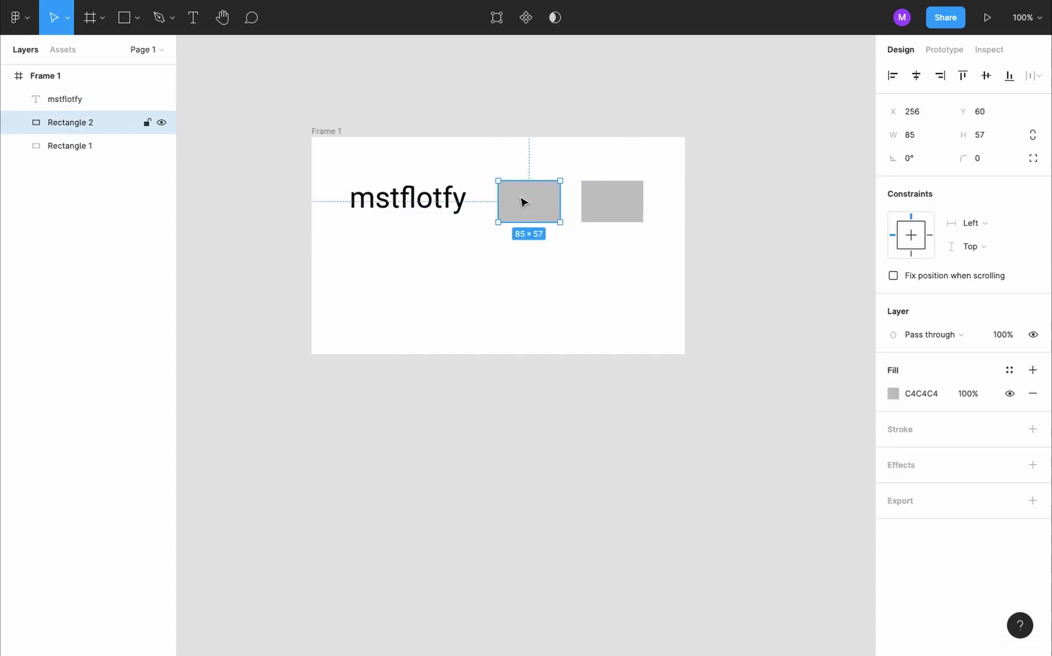
{"action": "left_click", "coordinate": [594, 300]}
{"action": "key", "text": "ctrl+a"}
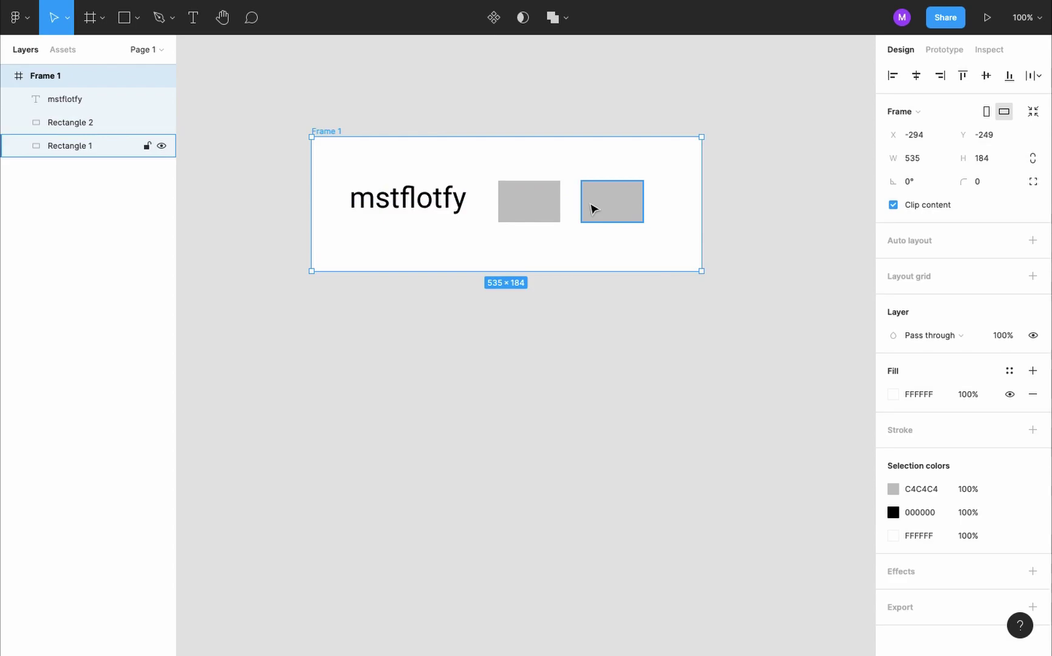
Distribute the mstflotfy text and both rectangles with equal 36 horizontal gaps
{"action": "left_click", "coordinate": [409, 204]}
{"action": "left_click", "coordinate": [528, 201], "text": "shift"}
{"action": "left_click", "coordinate": [594, 196], "text": "shift"}
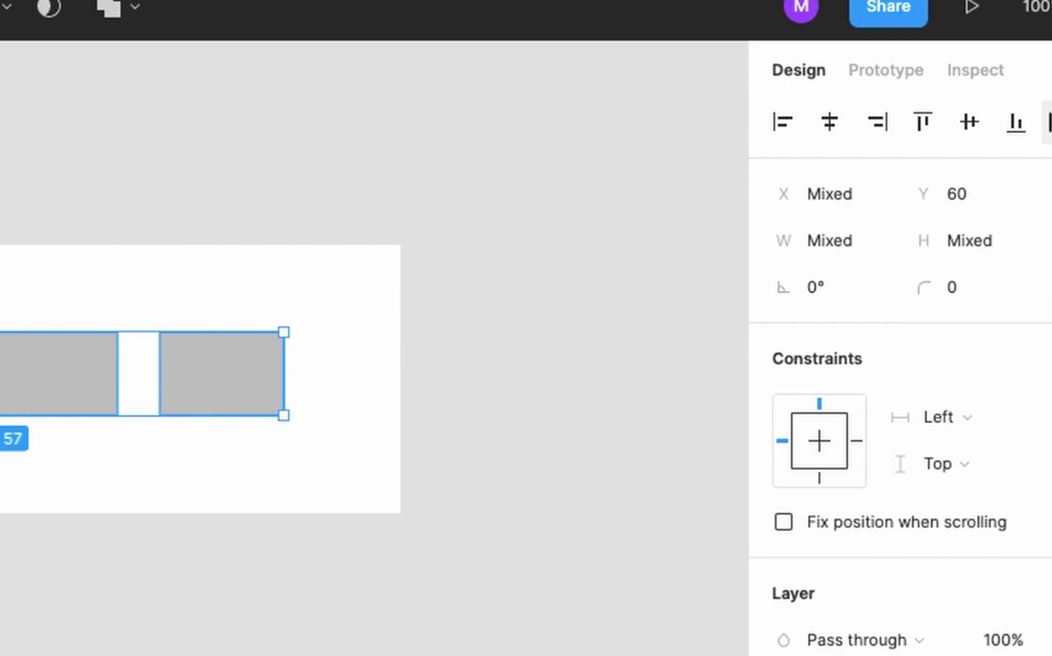
{"action": "left_click", "coordinate": [1048, 121]}
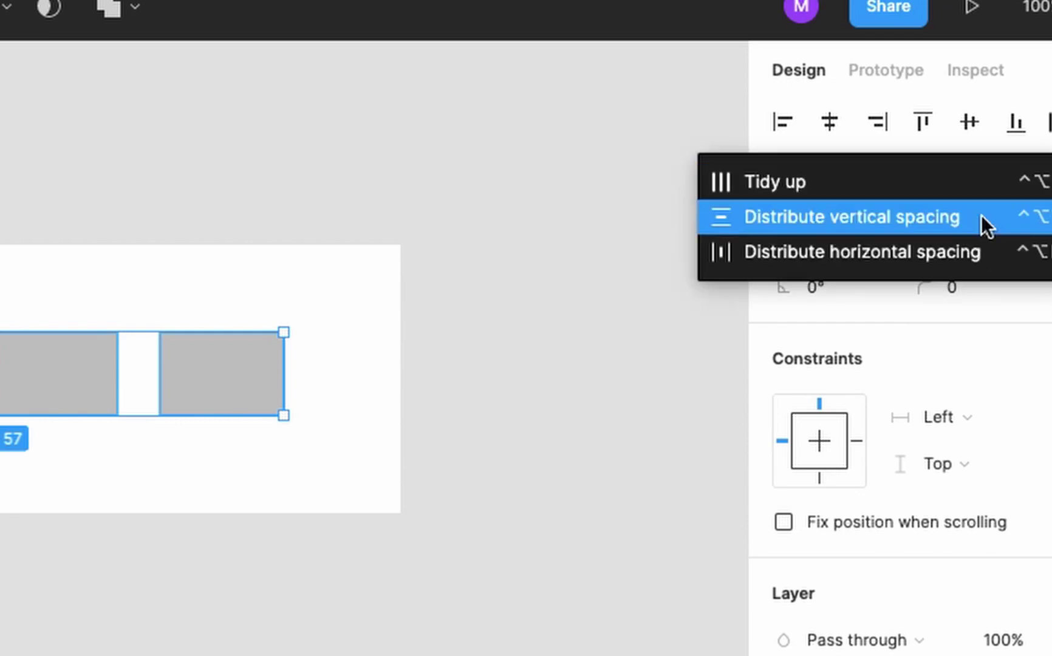
{"action": "left_click", "coordinate": [982, 245]}
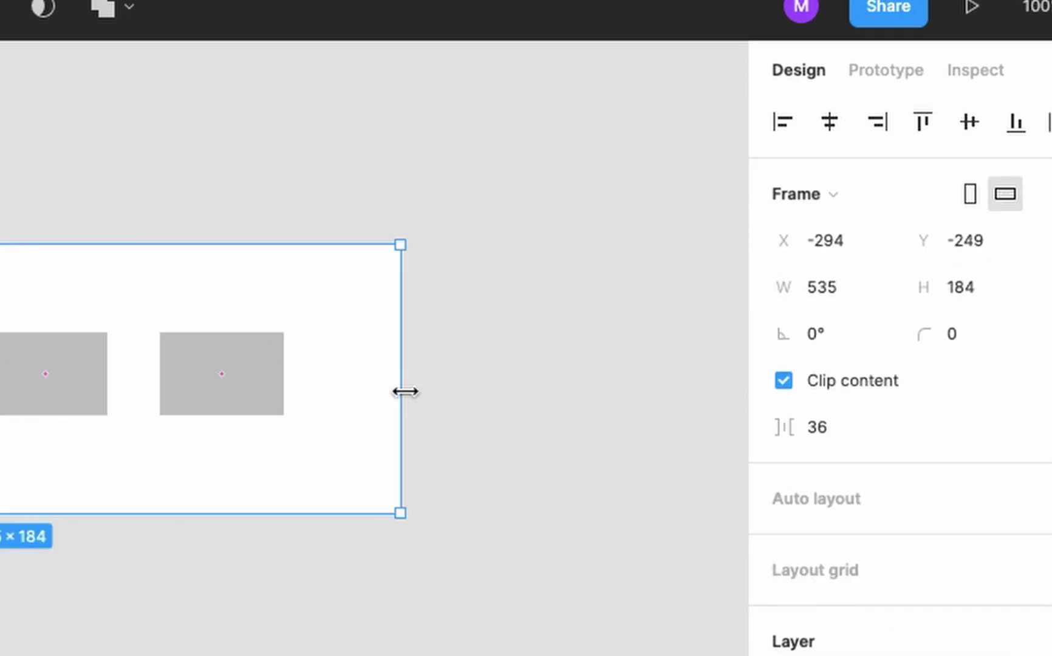
Widen the frame to 662 wide
{"action": "left_click", "coordinate": [404, 390]}
{"action": "left_click_drag", "start_coordinate": [404, 390], "coordinate": [586, 415]}
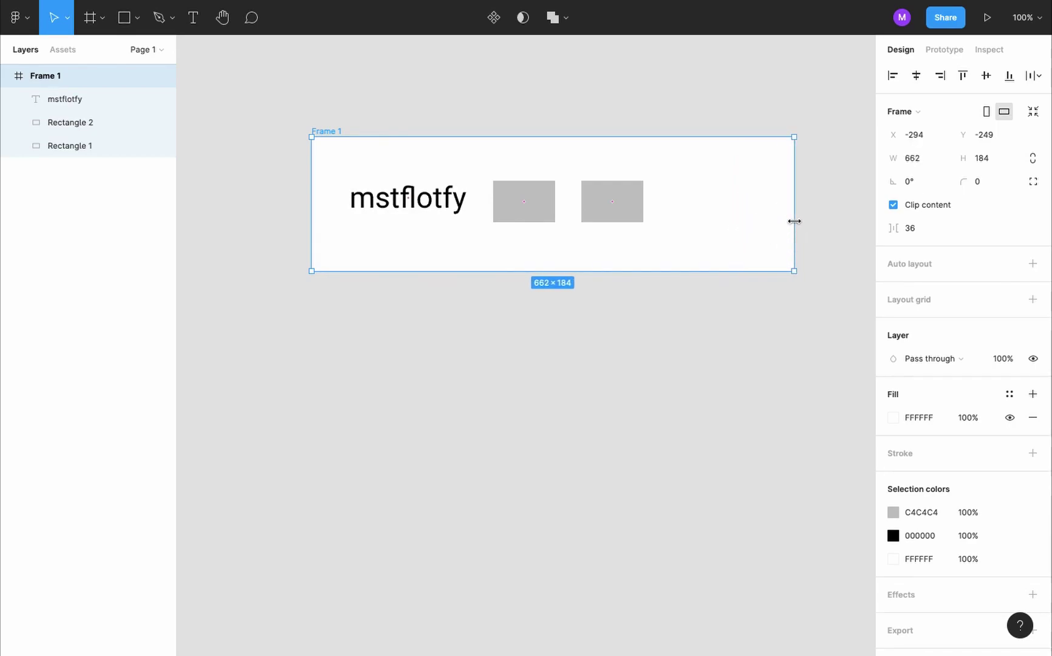
{"action": "mouse_move", "coordinate": [569, 202]}
Inspect the text and both 85×57 rectangles, confirming the even row and Left/Top constraints, at 100% zoom
{"action": "left_click", "coordinate": [425, 199]}
{"action": "left_click", "coordinate": [505, 210]}
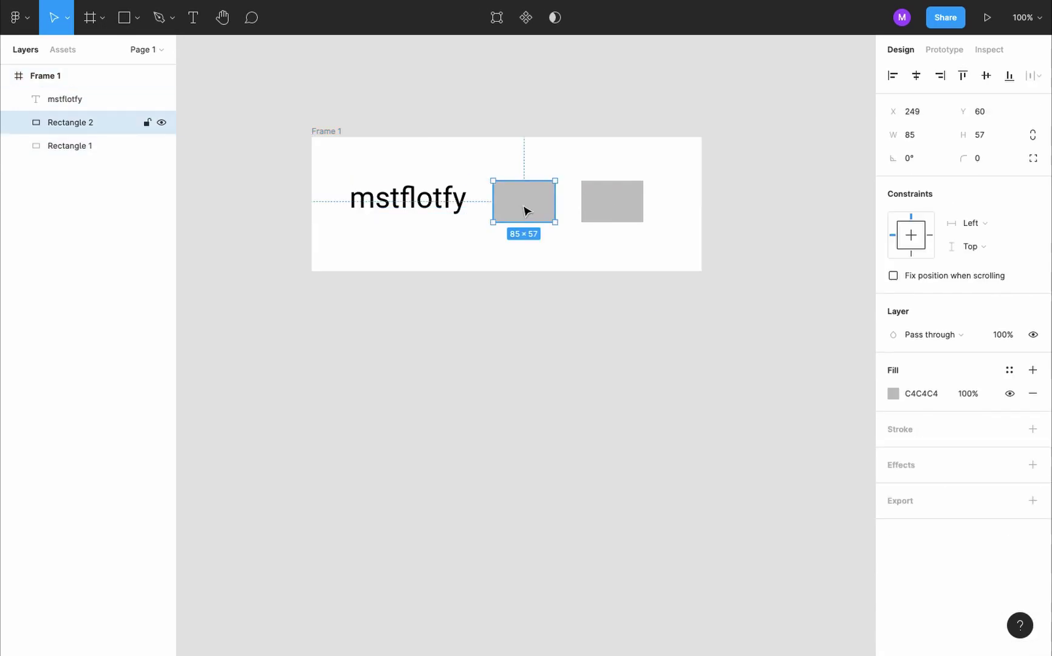
{"action": "left_click", "coordinate": [634, 207]}
{"action": "left_click", "coordinate": [524, 204]}
{"action": "left_click", "coordinate": [380, 197]}
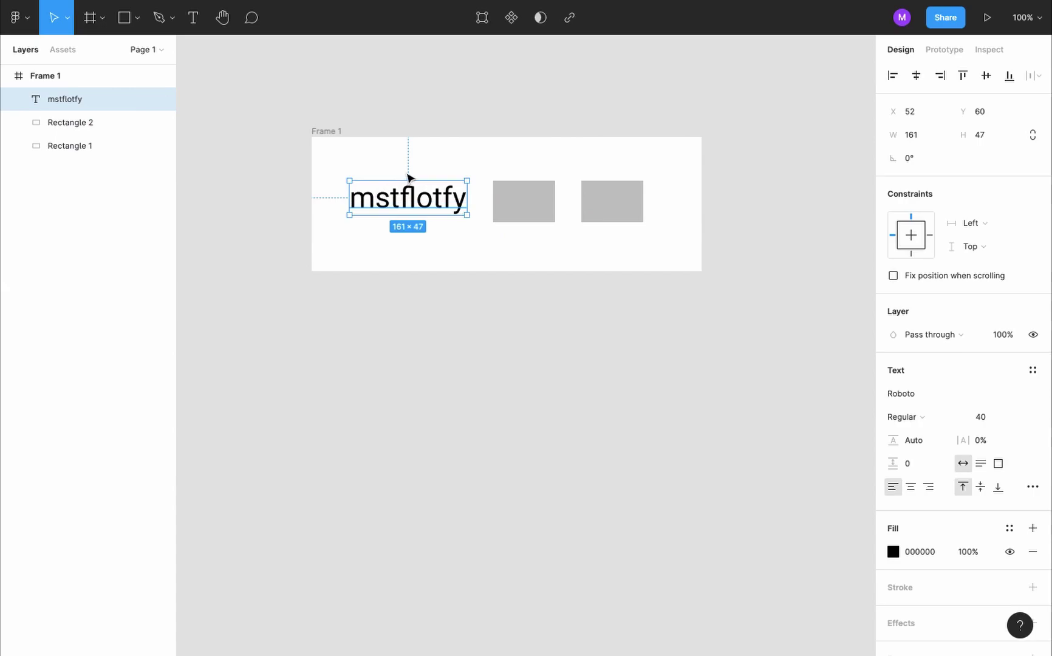
{"action": "scroll", "coordinate": [409, 179], "scroll_direction": "up", "scroll_amount": 5}
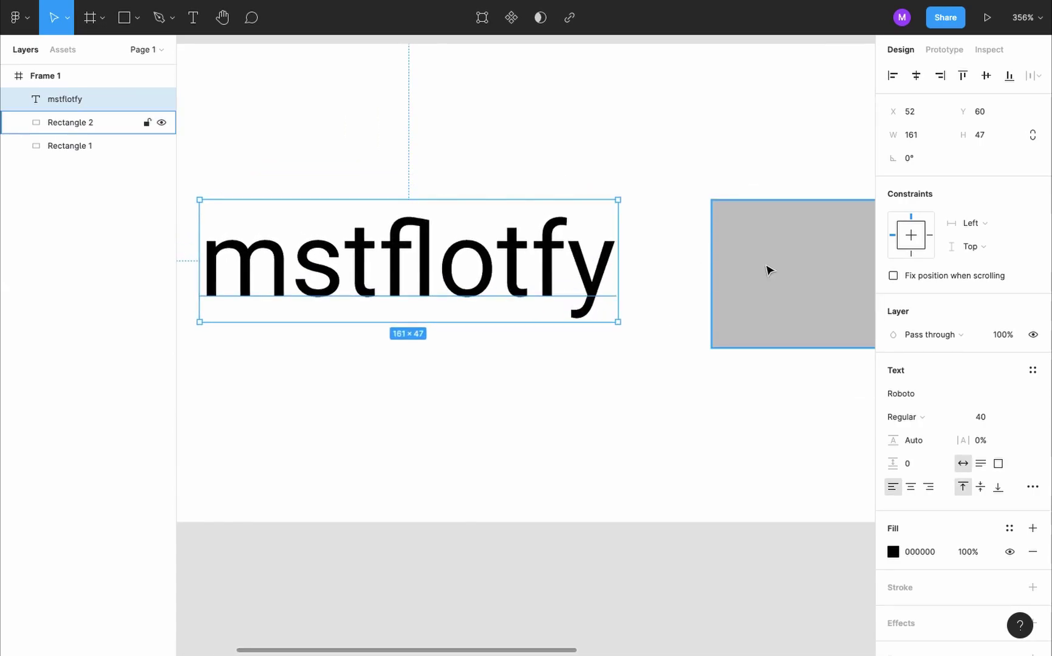
{"action": "key", "text": "shift+0"}
{"action": "key", "text": "shift+Tab"}
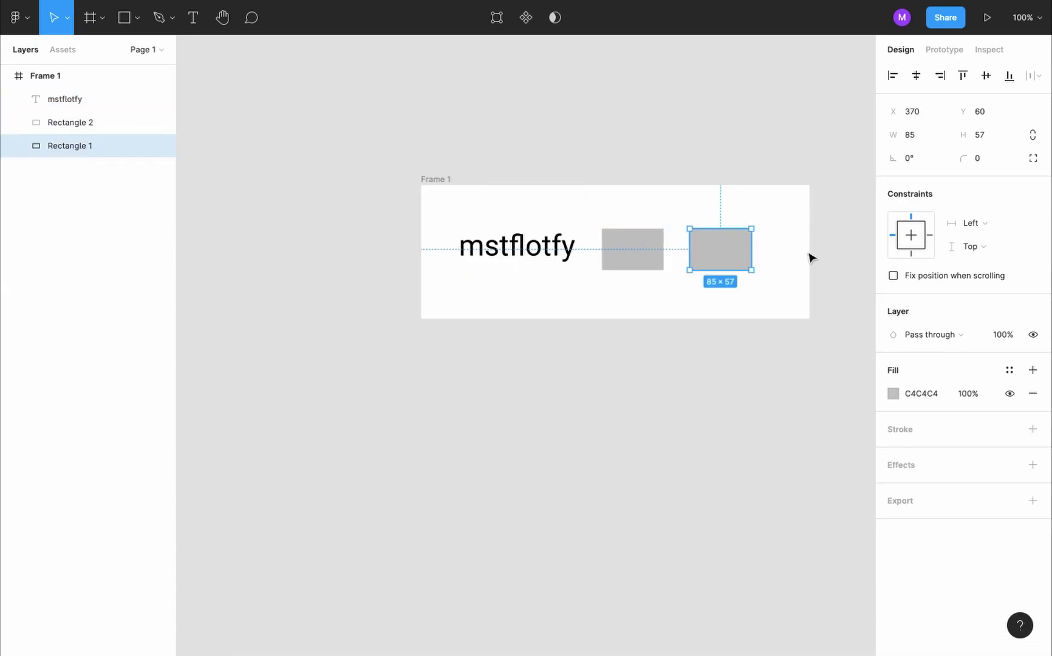
{"action": "left_click", "coordinate": [656, 265]}
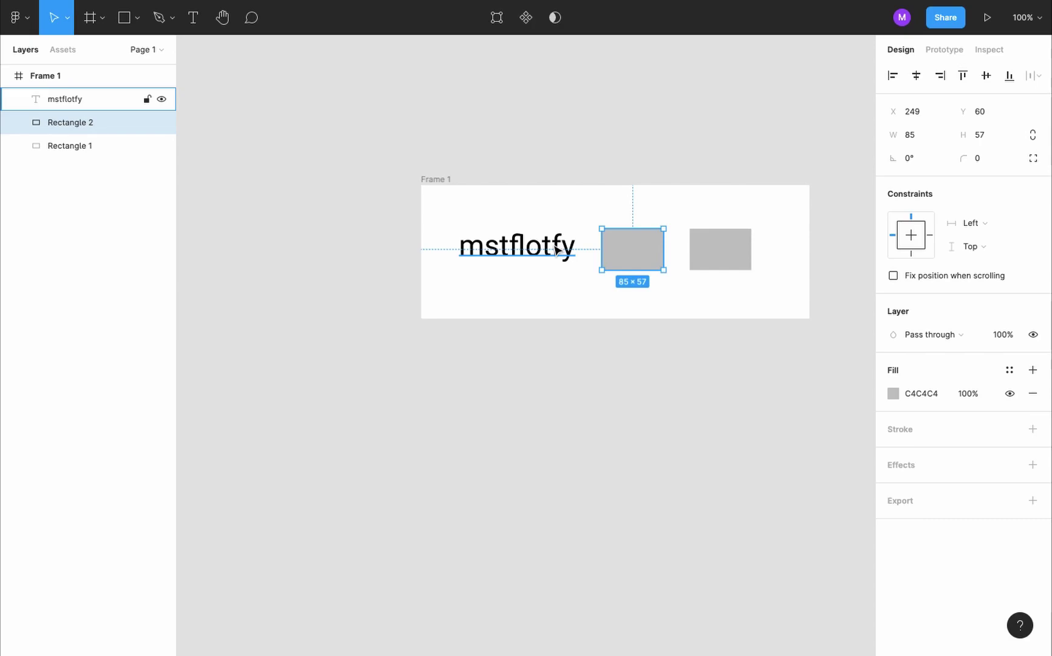
Review the frame's layers: the mstflotfy text and both rectangles
{"action": "left_click", "coordinate": [437, 178]}
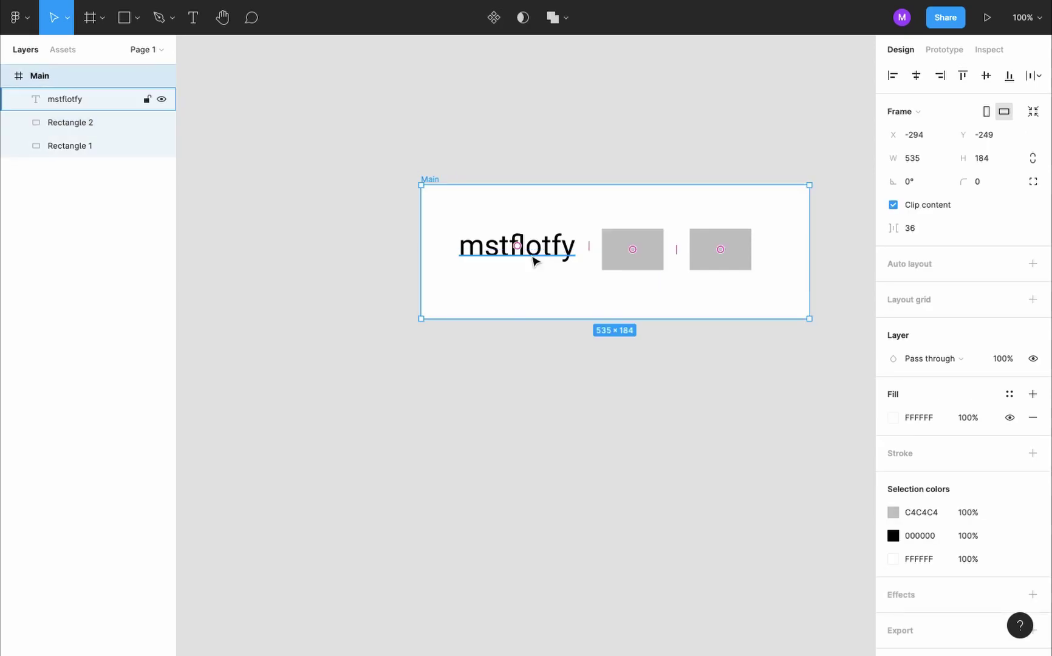
{"action": "left_click", "coordinate": [535, 260]}
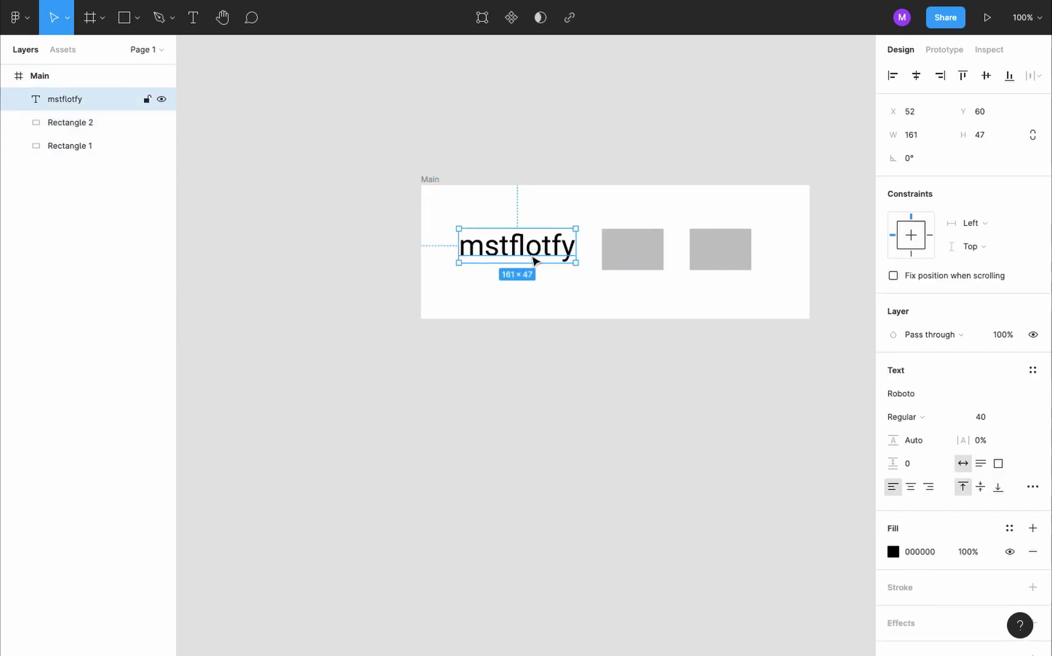
{"action": "left_click", "coordinate": [632, 250]}
{"action": "left_click", "coordinate": [725, 255]}
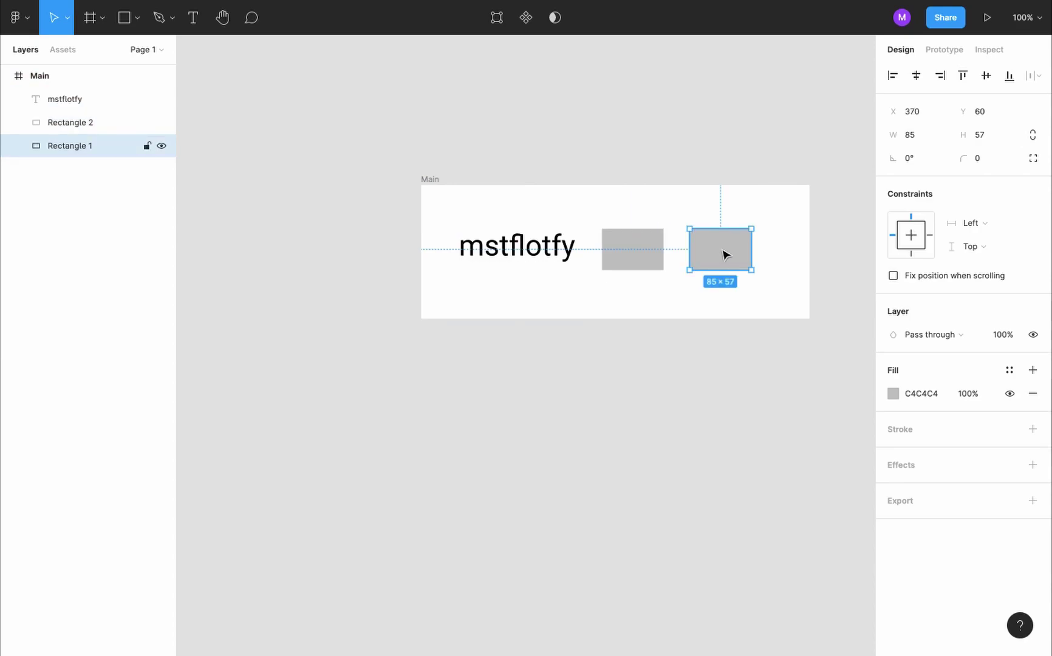
Trial-enlarge the Main frame to 770×218, check each layer, then undo back to 535×184
{"action": "left_click", "coordinate": [431, 179]}
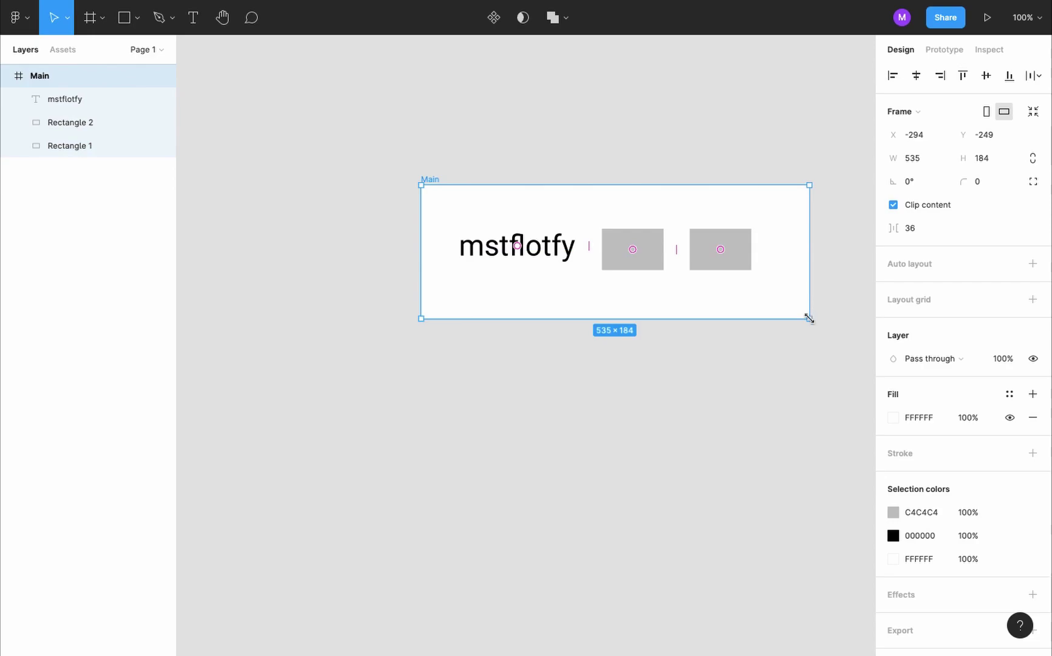
{"action": "left_click_drag", "start_coordinate": [809, 318], "coordinate": [789, 344]}
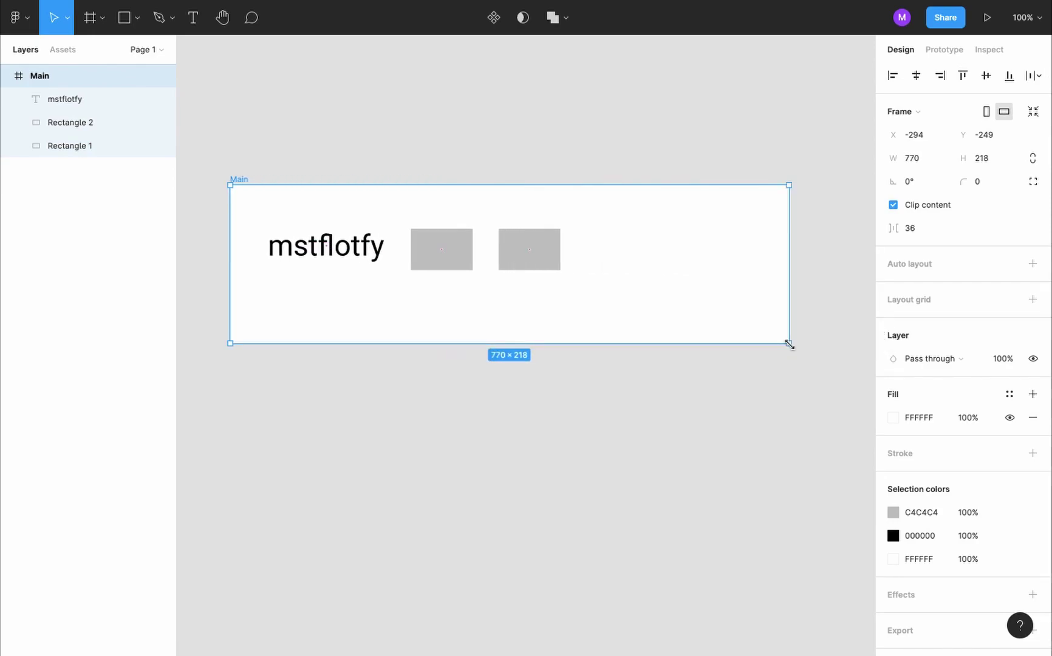
{"action": "left_click", "coordinate": [509, 254]}
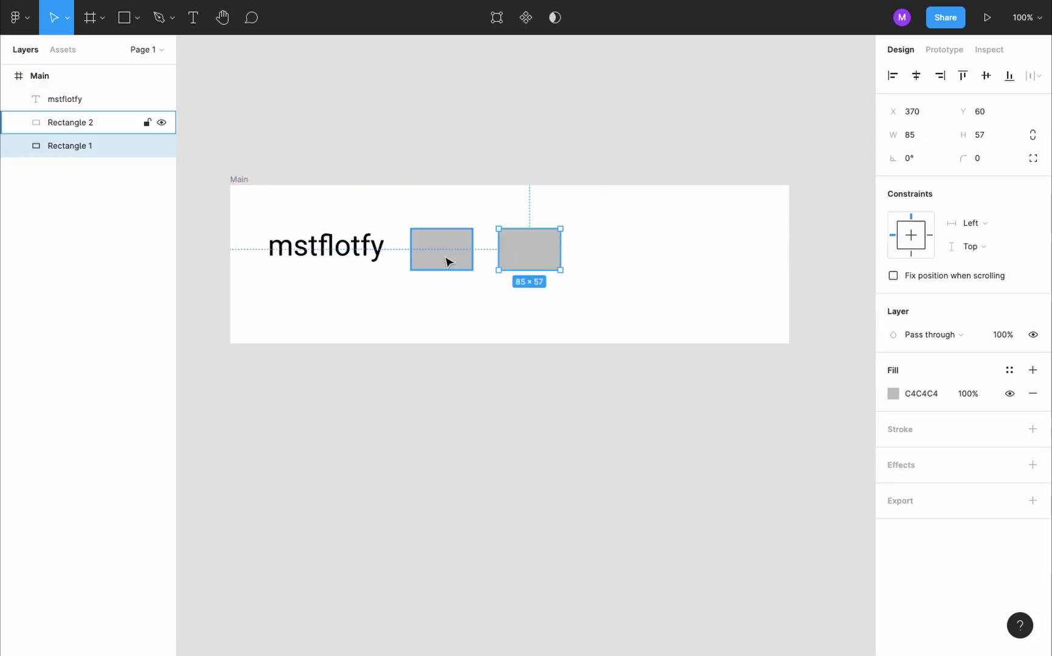
{"action": "left_click", "coordinate": [446, 260]}
{"action": "left_click", "coordinate": [342, 261]}
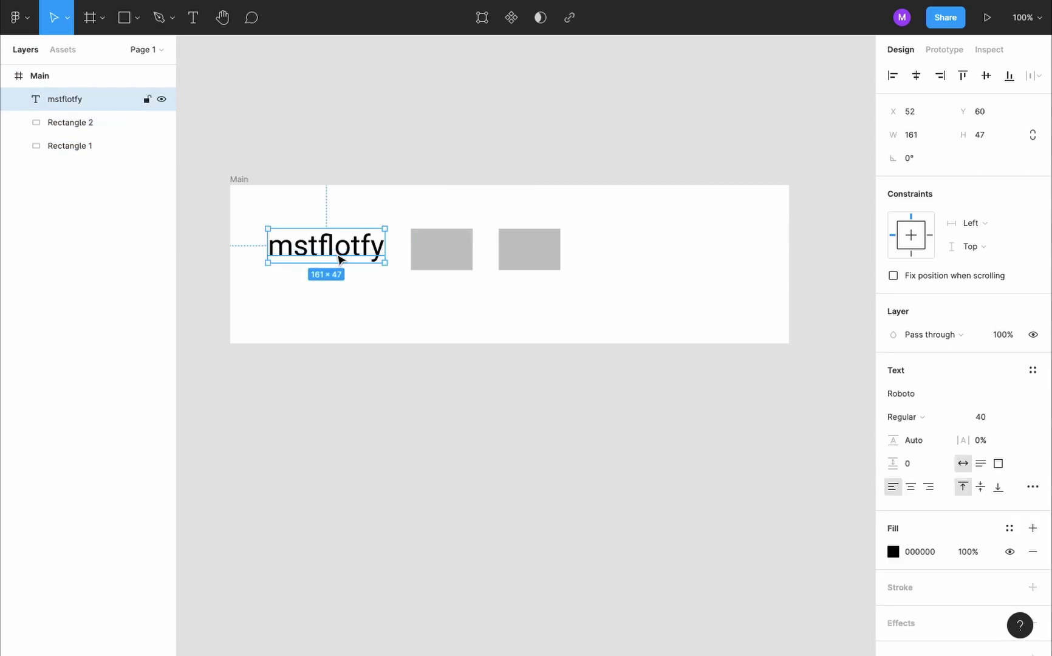
{"action": "key", "text": "ctrl+z"}
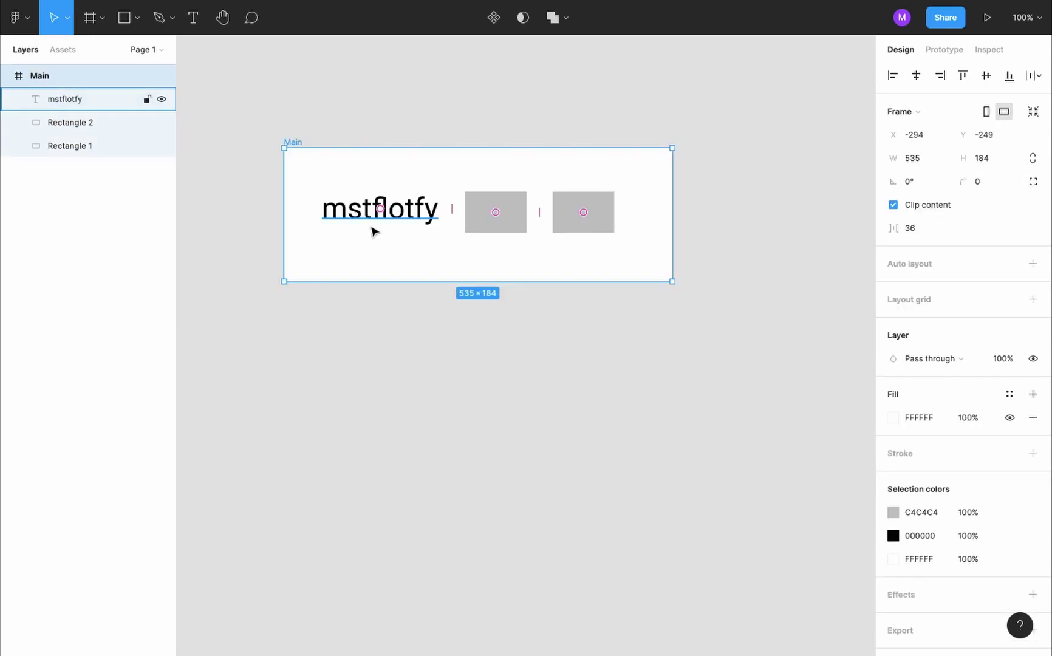
{"action": "left_click", "coordinate": [403, 217]}
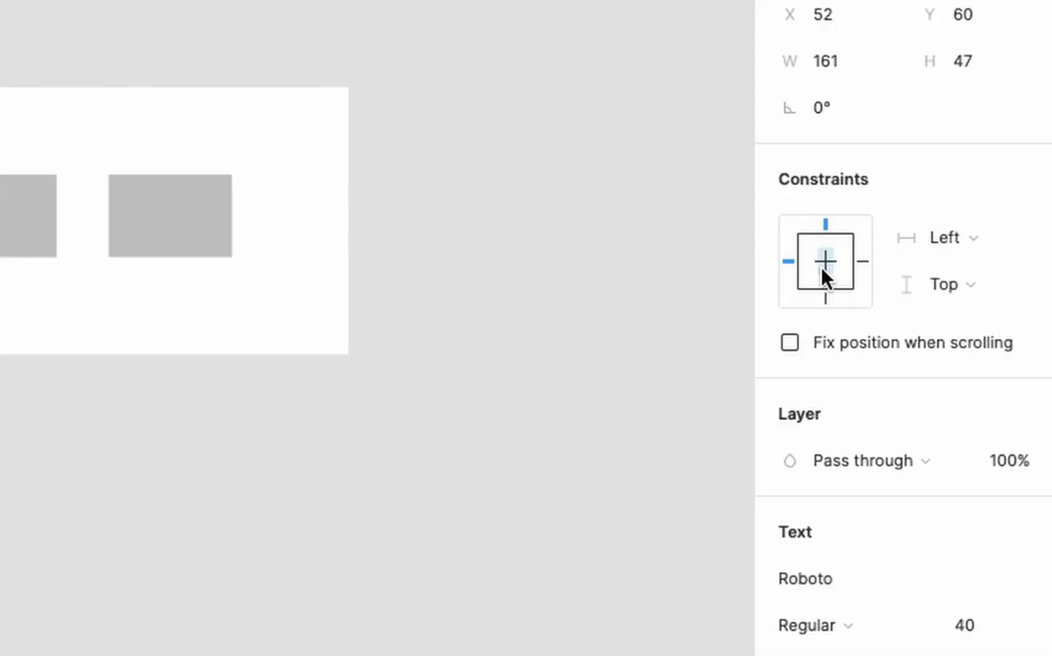
Constrain the middle rectangle to Center and pin the right rectangle to the Right
{"action": "left_click", "coordinate": [29, 216]}
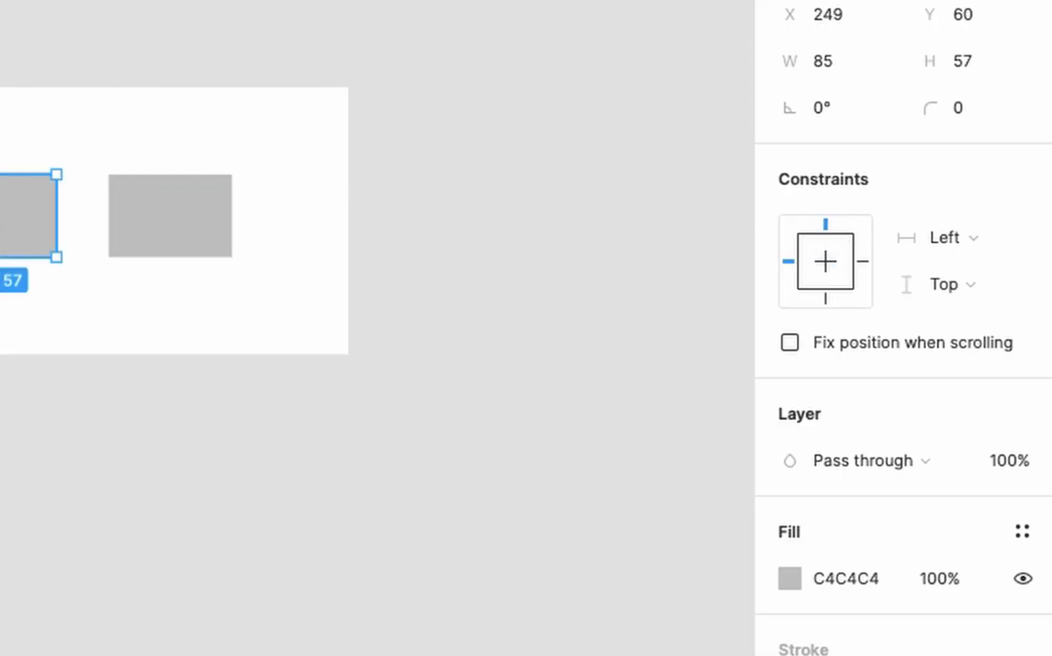
{"action": "left_click", "coordinate": [826, 260]}
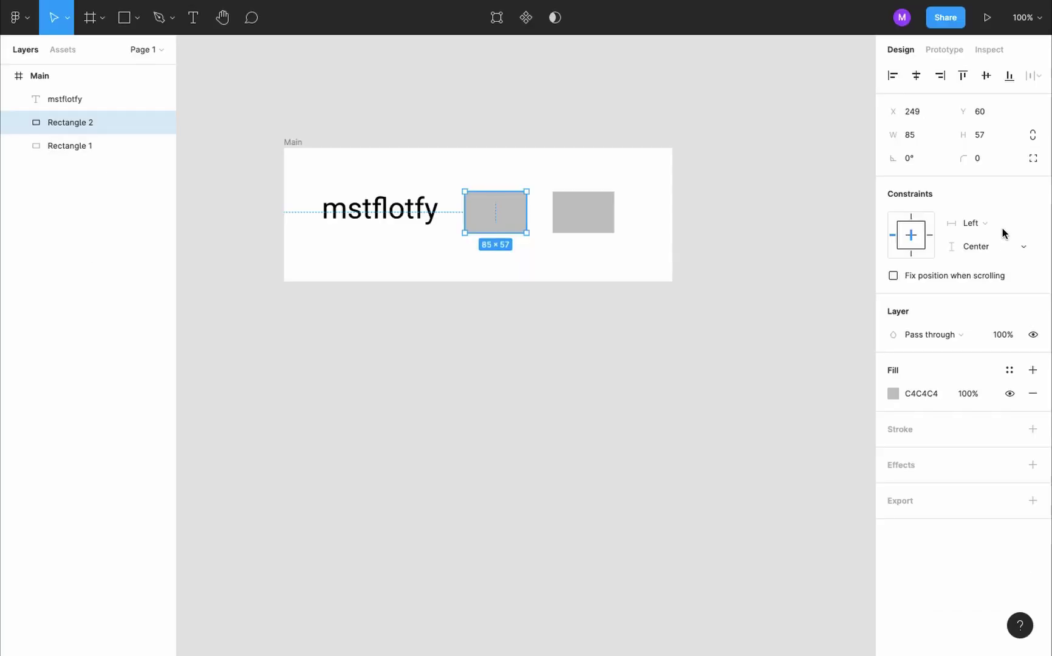
{"action": "left_click", "coordinate": [580, 213]}
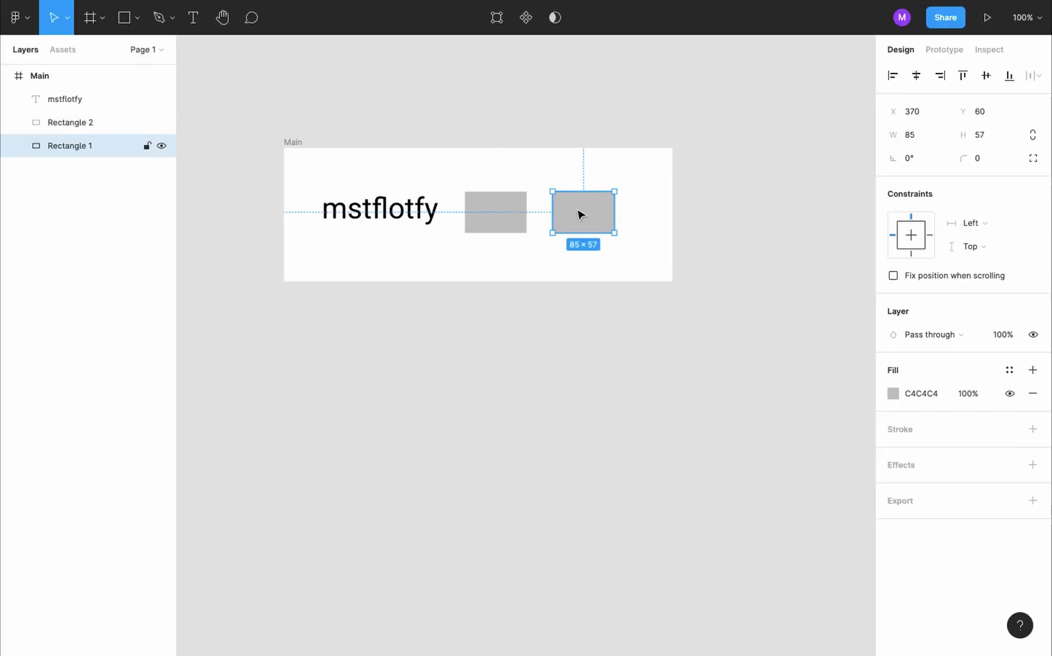
{"action": "left_click", "coordinate": [930, 237]}
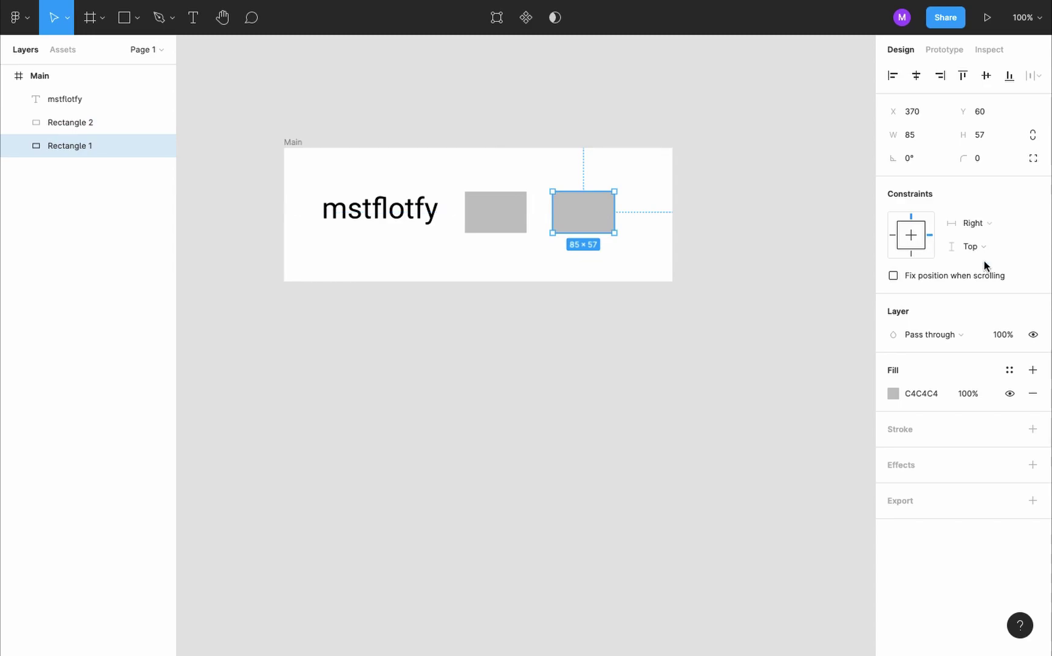
Widen Main to 889 wide and check each layer's constraints
{"action": "key", "text": "Escape"}
{"action": "left_click", "coordinate": [670, 254]}
{"action": "left_click_drag", "start_coordinate": [670, 254], "coordinate": [838, 254]}
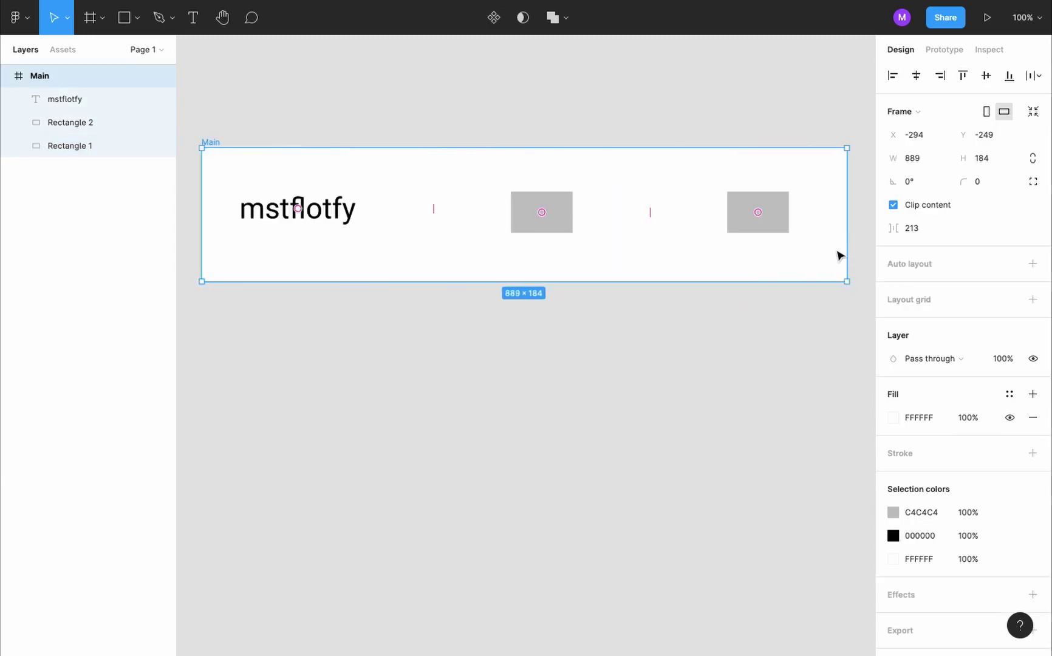
{"action": "left_click", "coordinate": [777, 213]}
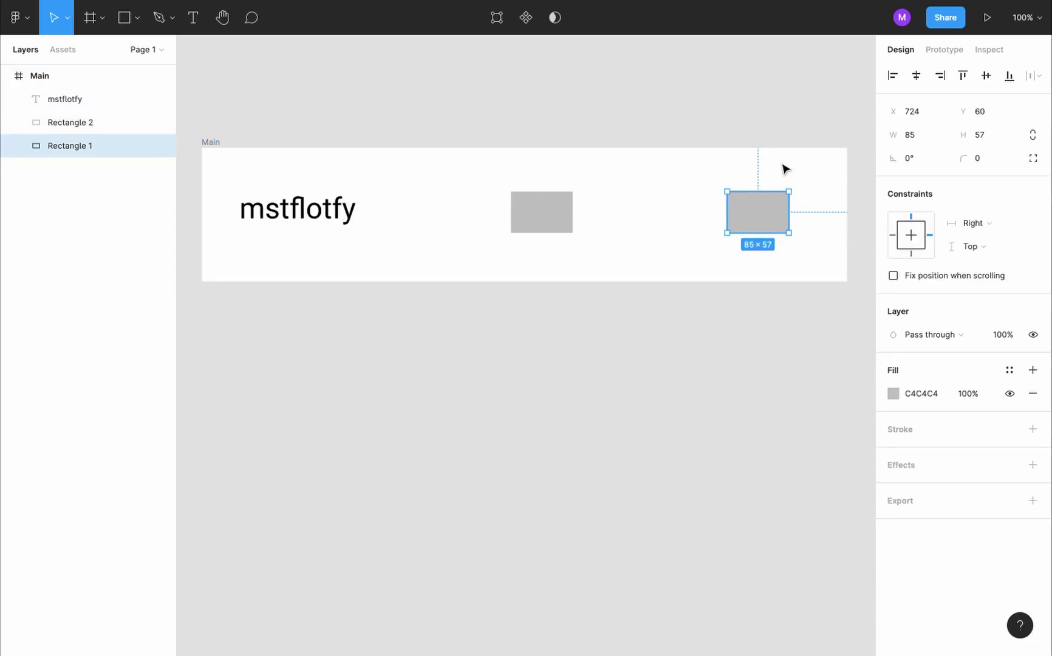
{"action": "left_click", "coordinate": [284, 221]}
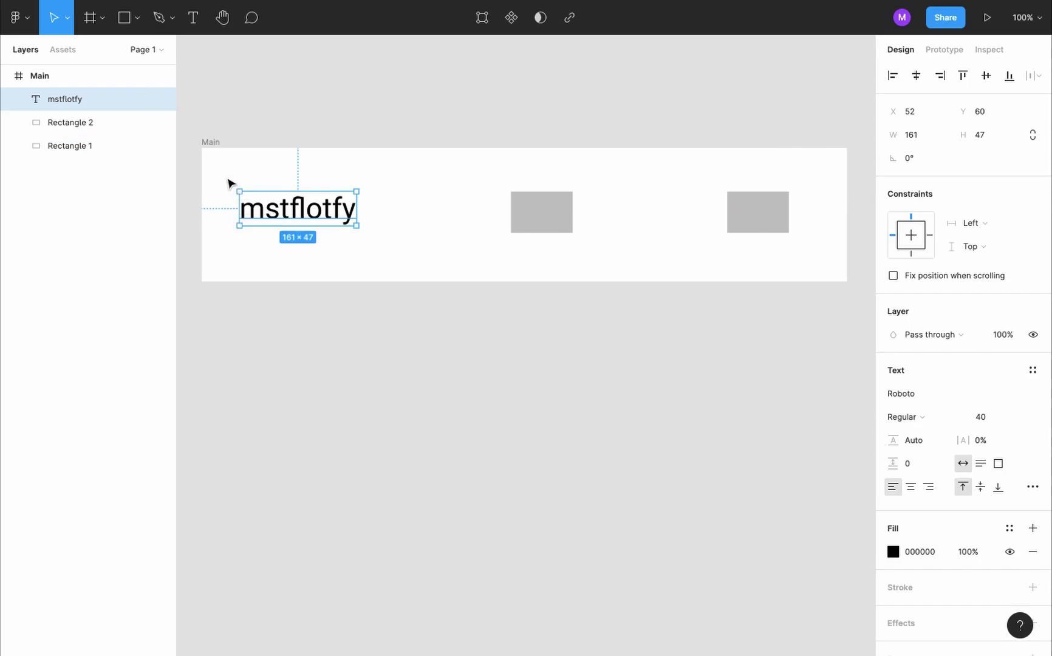
{"action": "left_click", "coordinate": [554, 219]}
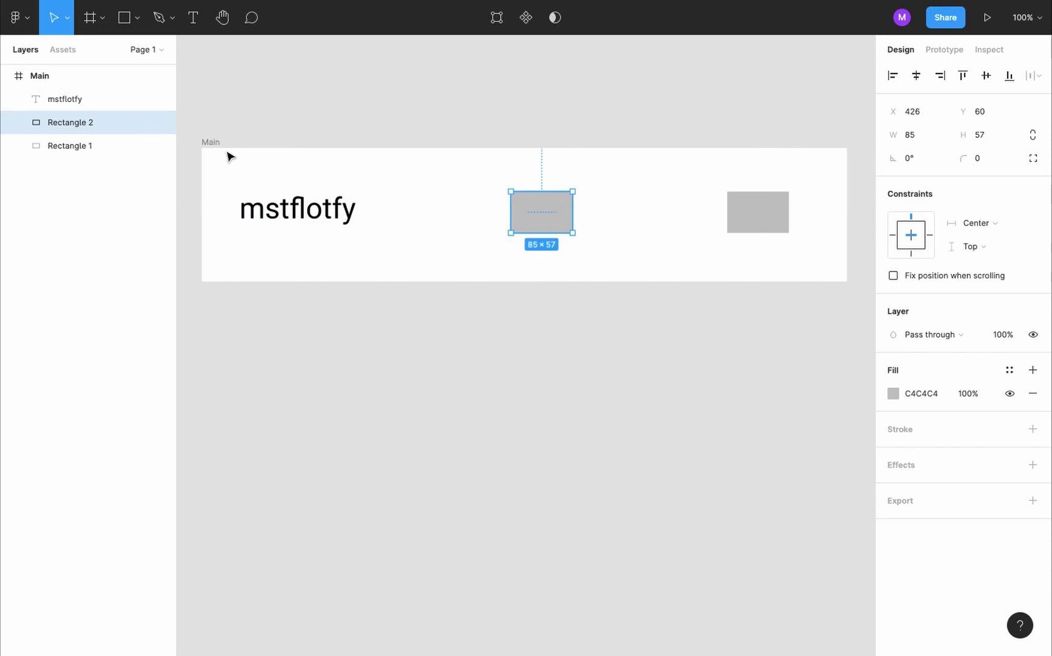
{"action": "left_click", "coordinate": [210, 142]}
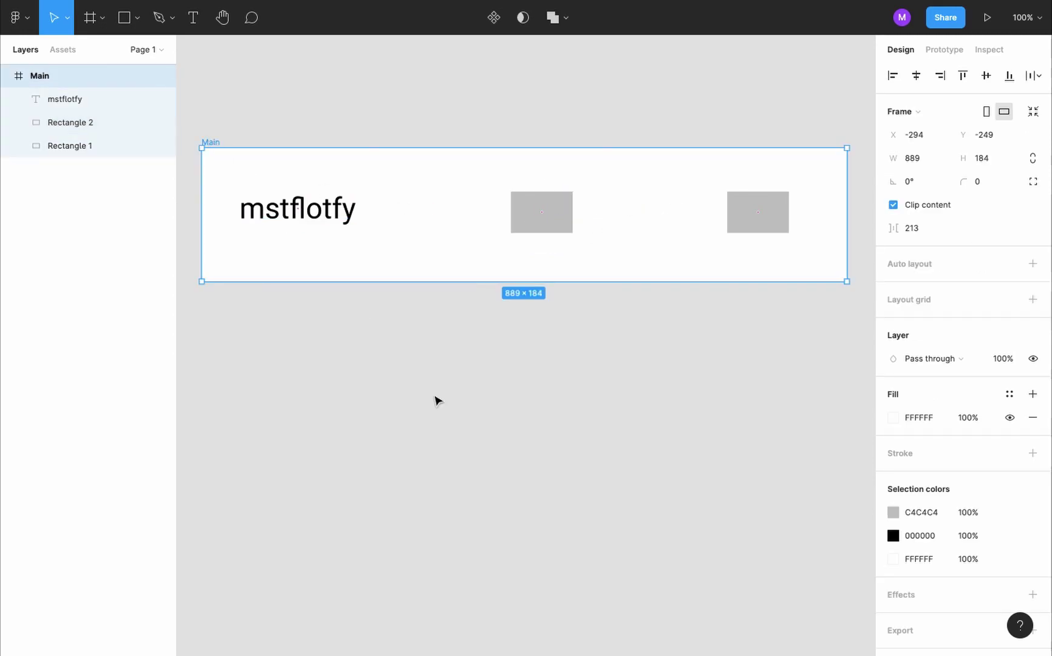
Nudge both rectangles left, placing the right one at X 681, Y 55
{"action": "left_click", "coordinate": [542, 211]}
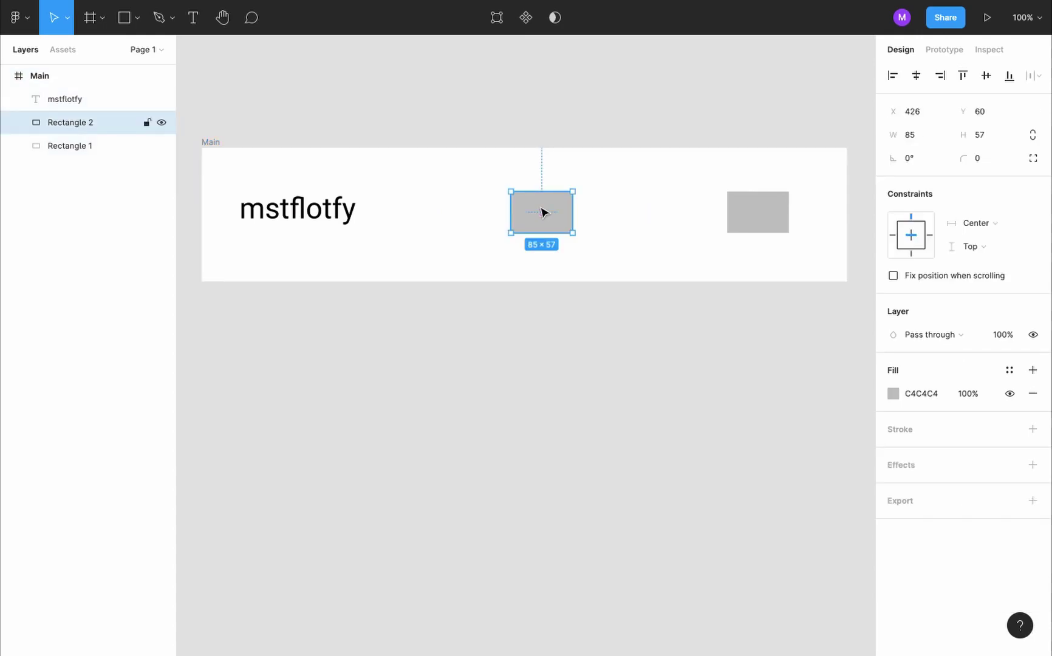
{"action": "mouse_move", "coordinate": [542, 211]}
{"action": "left_mouse_down"}
{"action": "mouse_move", "coordinate": [417, 210]}
{"action": "mouse_move", "coordinate": [549, 209]}
{"action": "mouse_move", "coordinate": [531, 212]}
{"action": "left_mouse_up"}
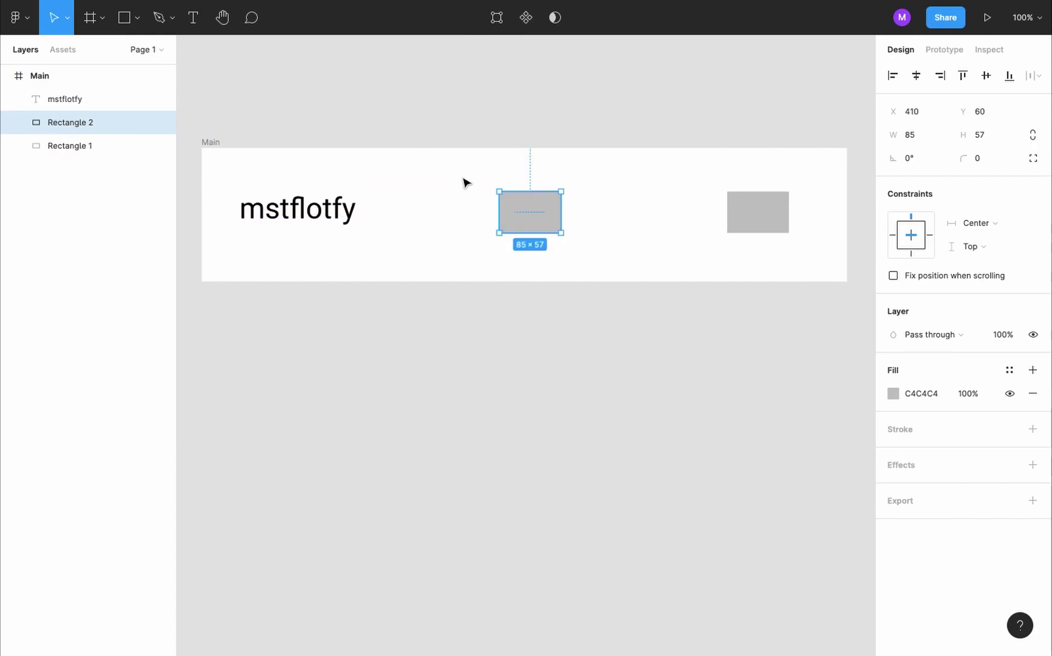
{"action": "left_click_drag", "start_coordinate": [745, 210], "coordinate": [717, 211]}
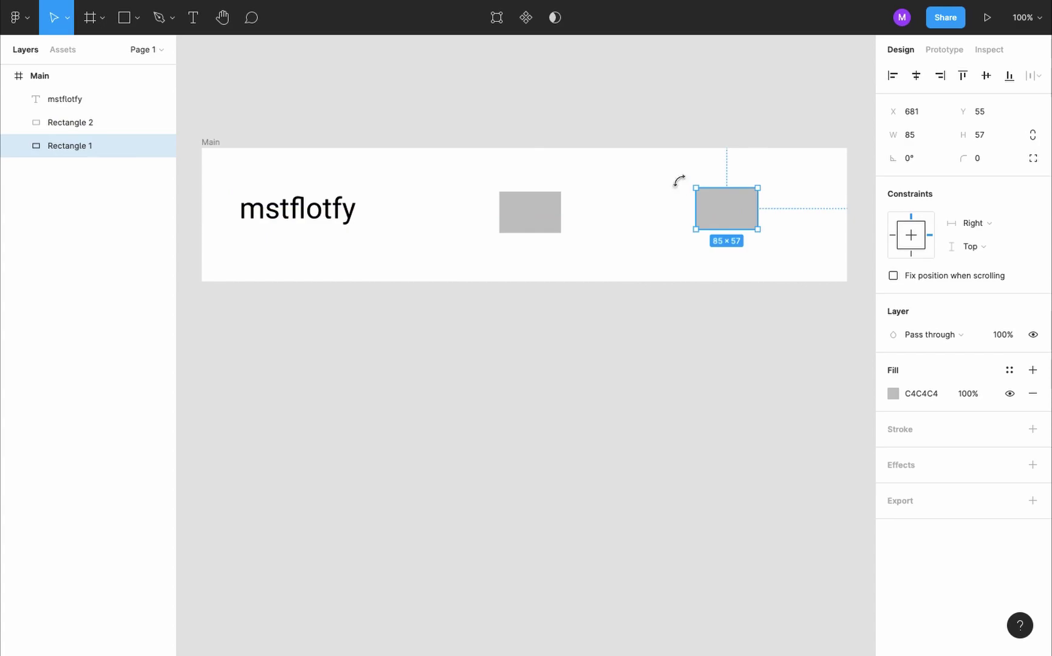
{"action": "left_click", "coordinate": [215, 145]}
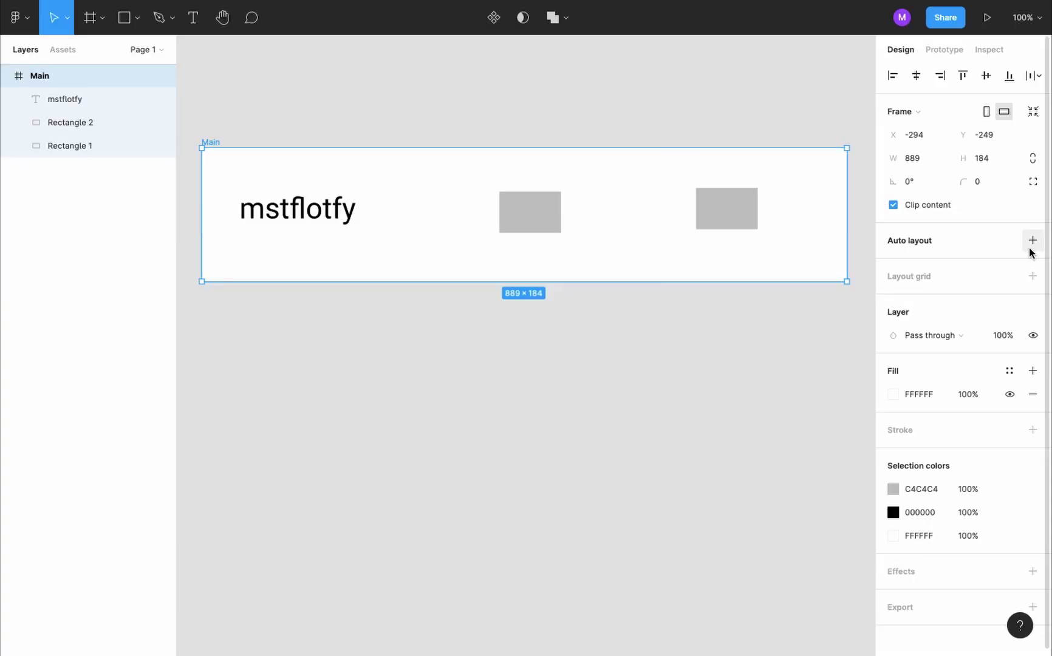
Add auto layout to Main, keep the direction horizontal, and set item spacing to 50
{"action": "left_click", "coordinate": [1032, 241]}
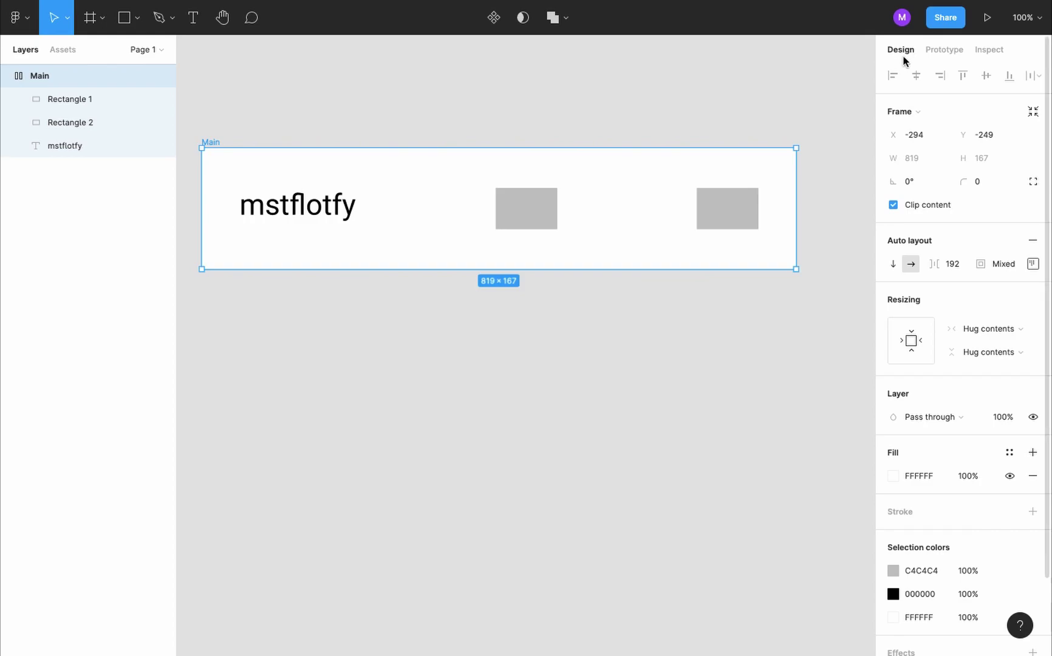
{"action": "left_click", "coordinate": [896, 267]}
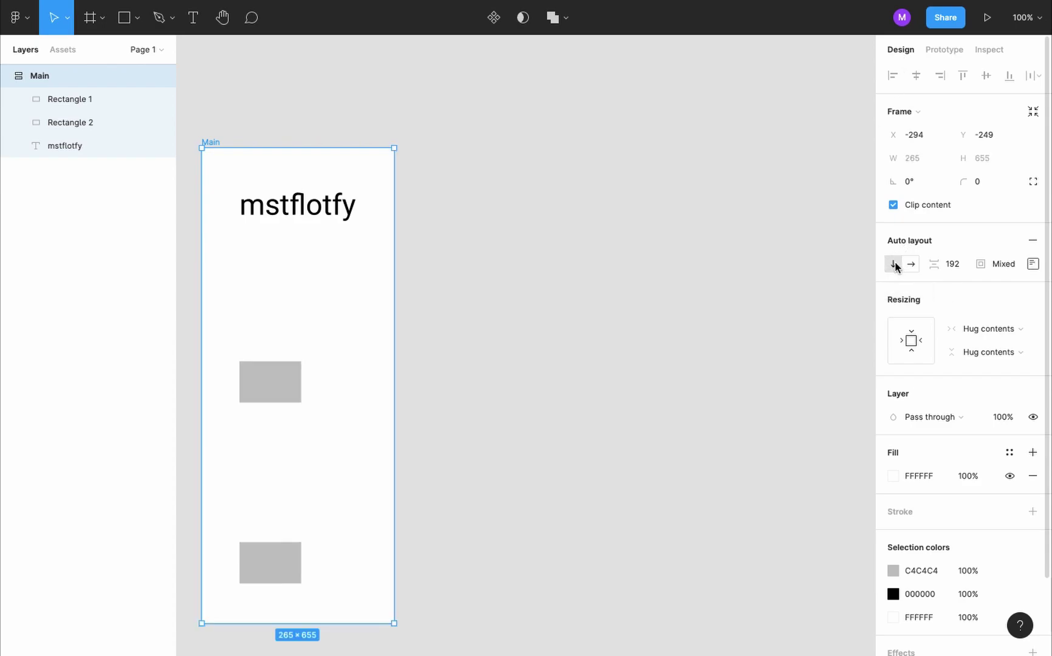
{"action": "left_click", "coordinate": [911, 263]}
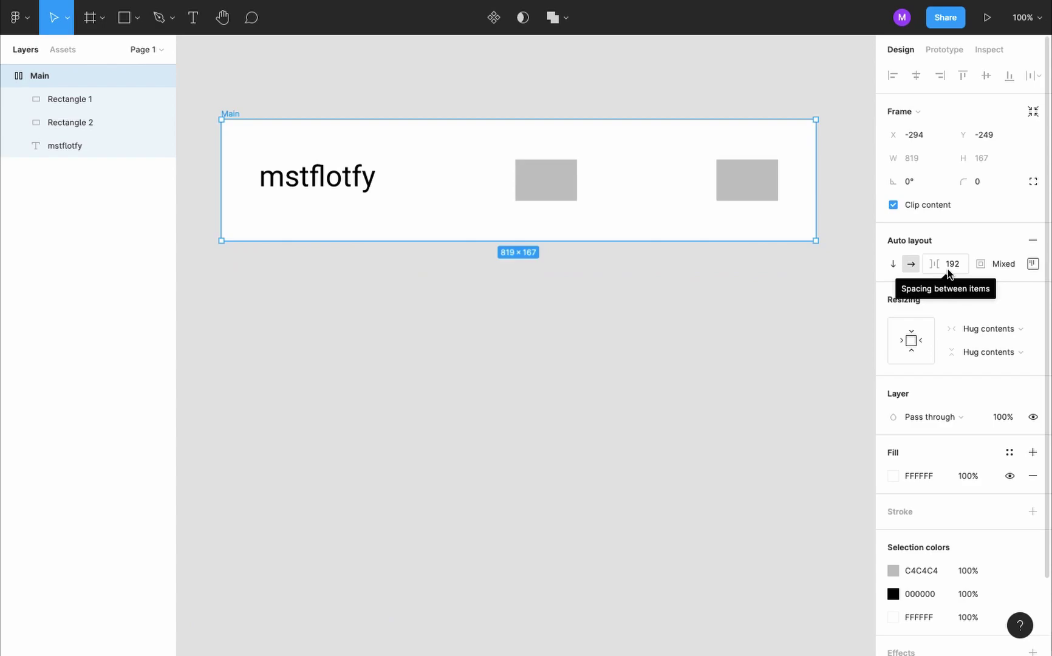
{"action": "left_click", "coordinate": [955, 265]}
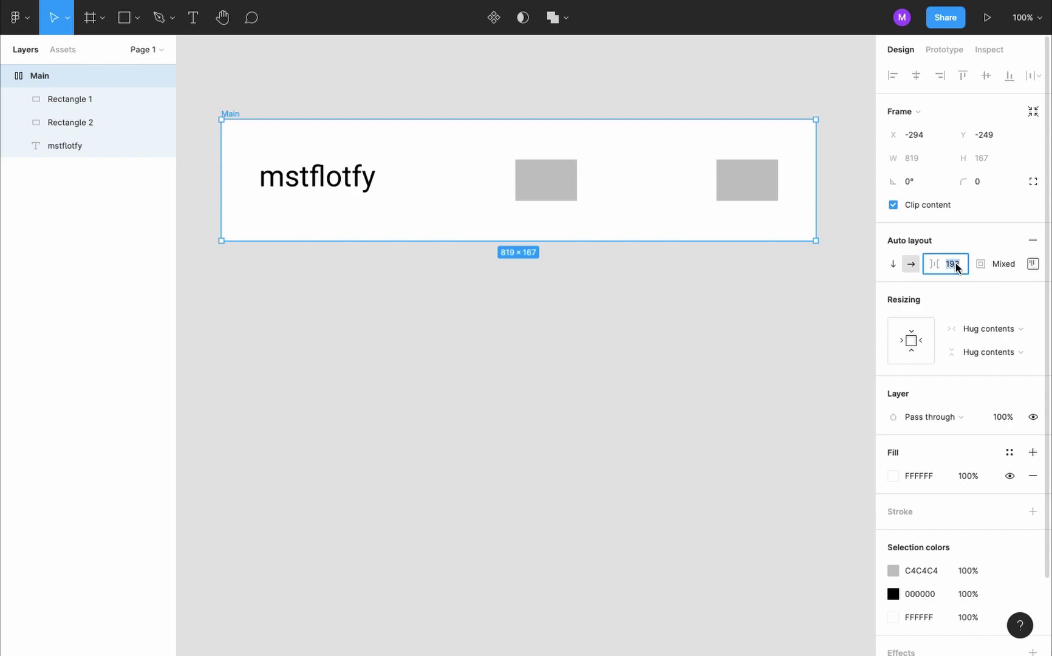
{"action": "type", "text": "50"}
{"action": "key", "text": "Return"}
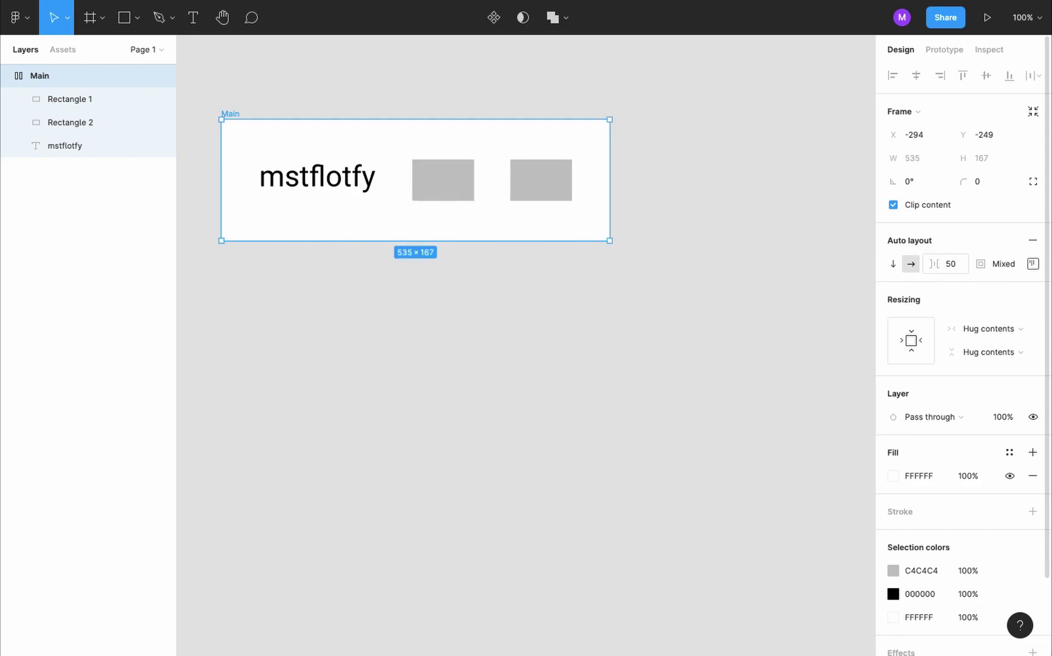
Set Main's auto layout padding to 40 on all sides, shrinking it to 511×137
{"action": "left_click", "coordinate": [1007, 266]}
{"action": "left_click", "coordinate": [563, 172]}
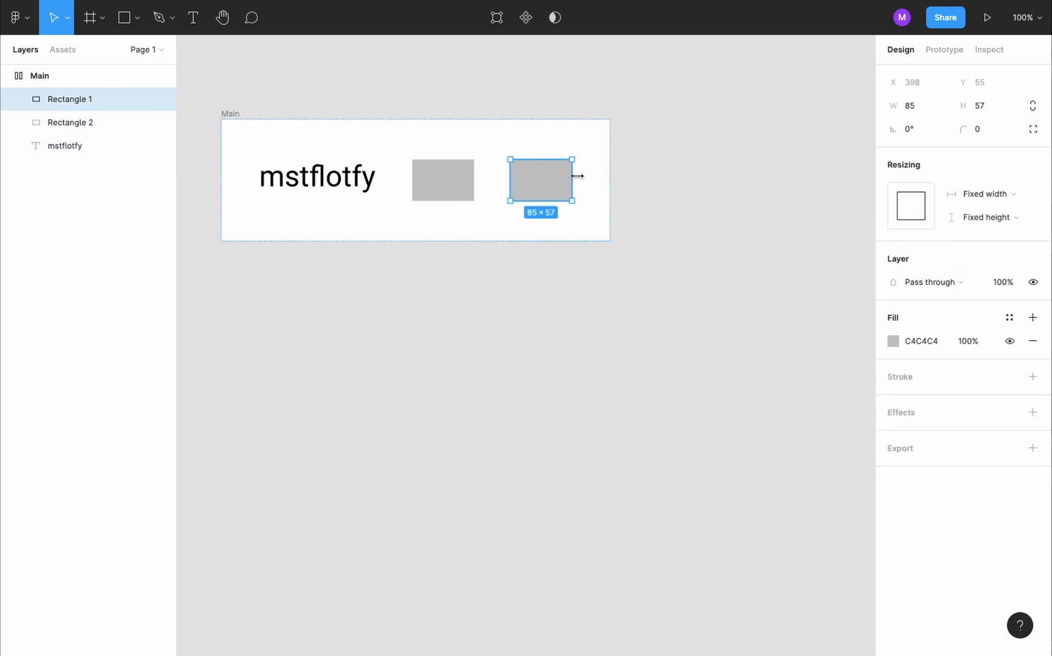
{"action": "key", "text": "Escape"}
{"action": "left_click", "coordinate": [1006, 265]}
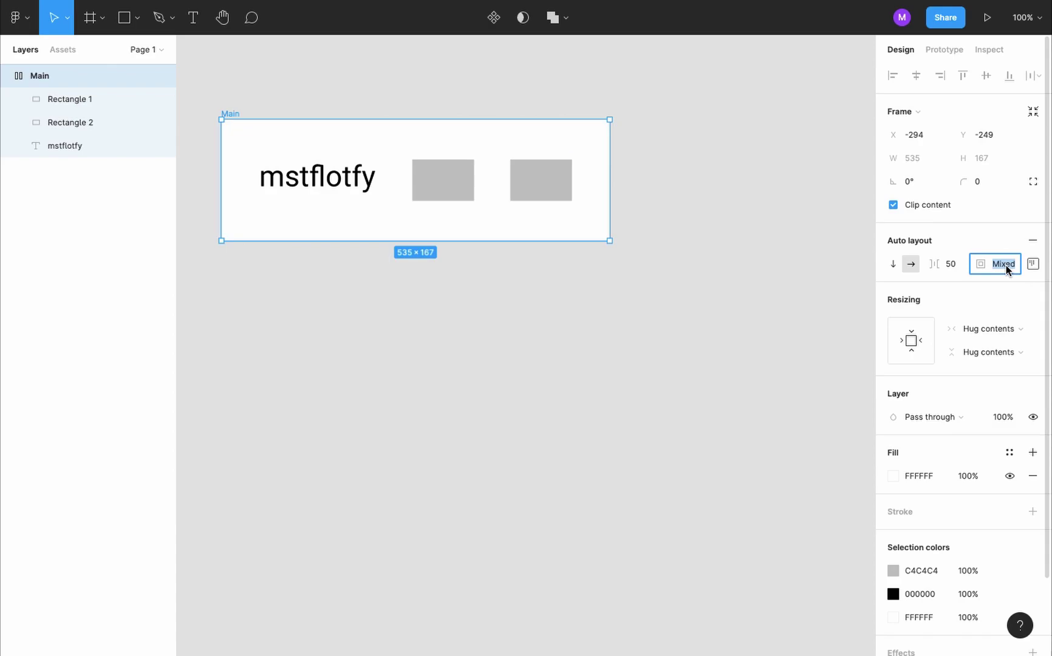
{"action": "type", "text": "40"}
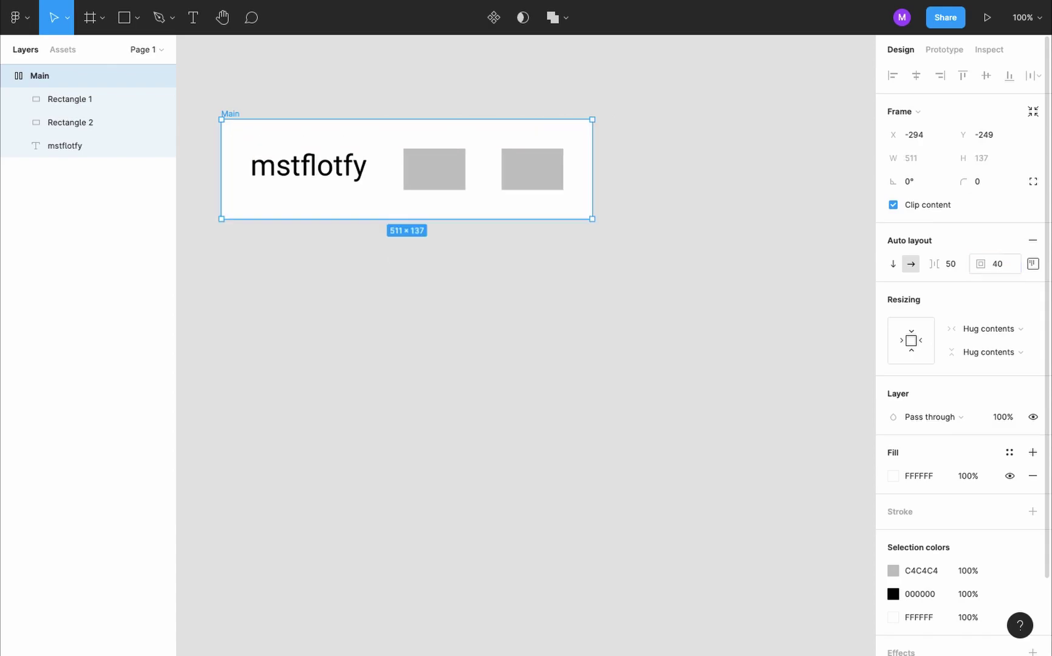
{"action": "key", "text": "Return"}
{"action": "left_click", "coordinate": [1032, 264]}
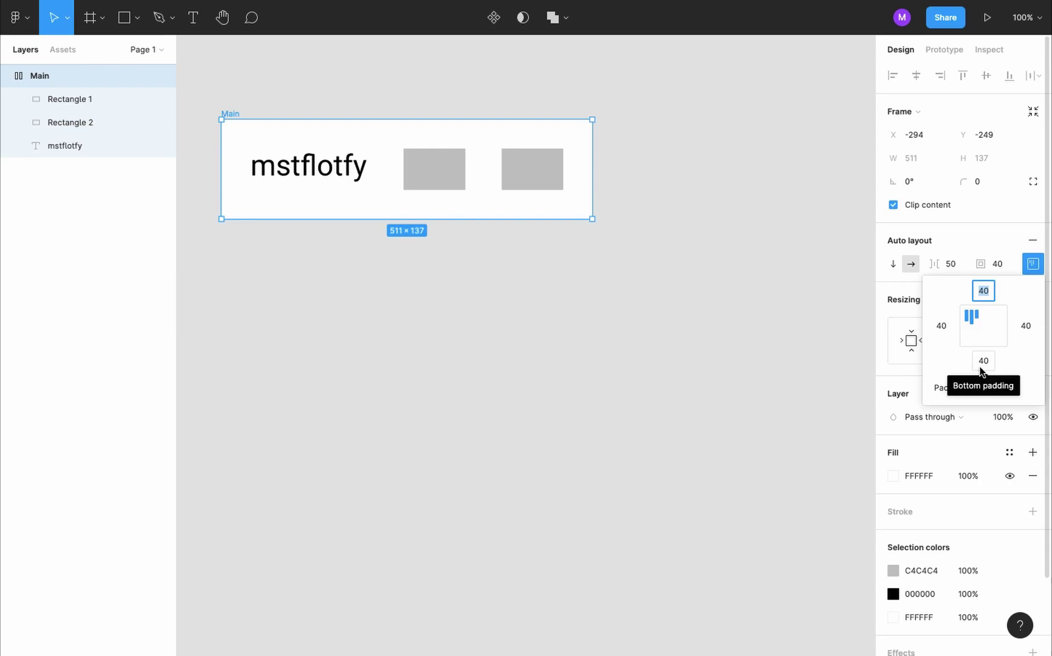
Set Main's left padding to 100 and right padding to 70, and centre its contents
{"action": "left_click", "coordinate": [943, 326]}
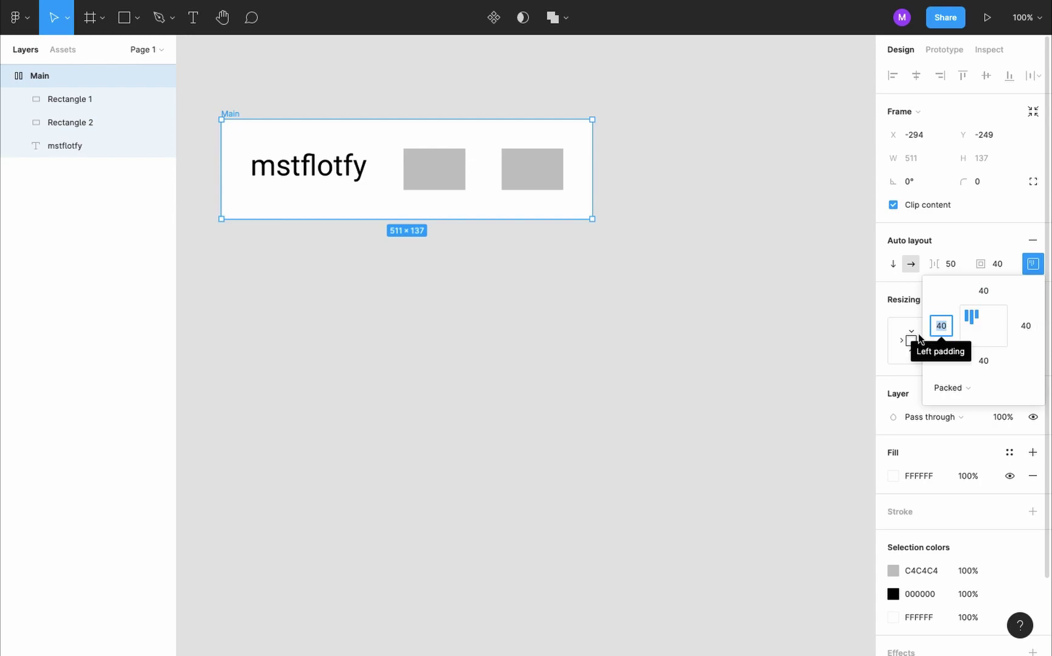
{"action": "type", "text": "100"}
{"action": "key", "text": "Tab"}
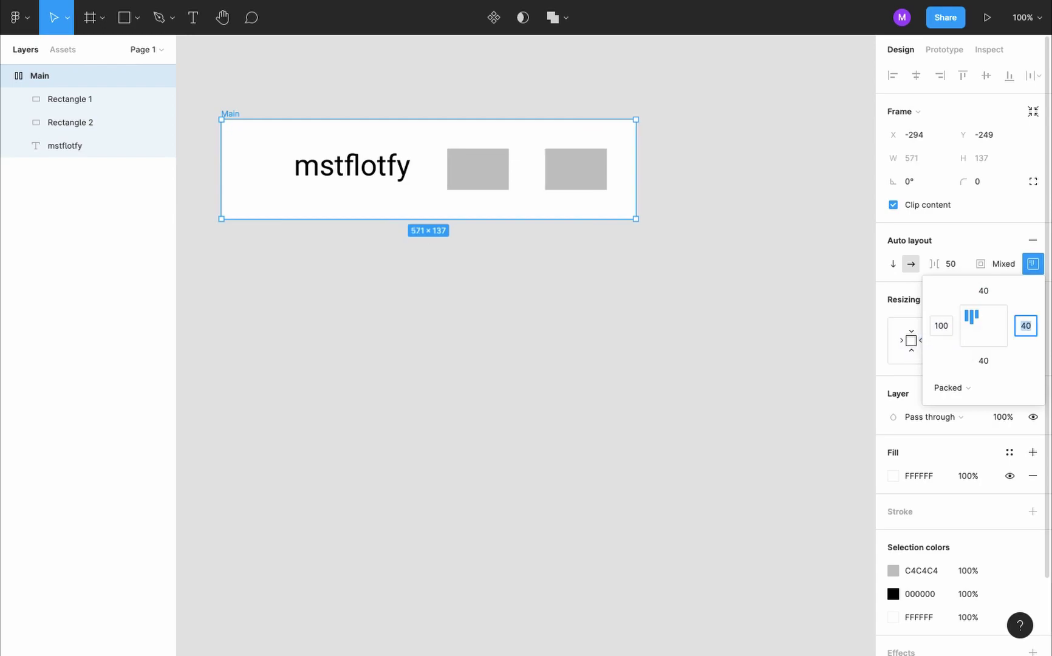
{"action": "type", "text": "70"}
{"action": "key", "text": "Return"}
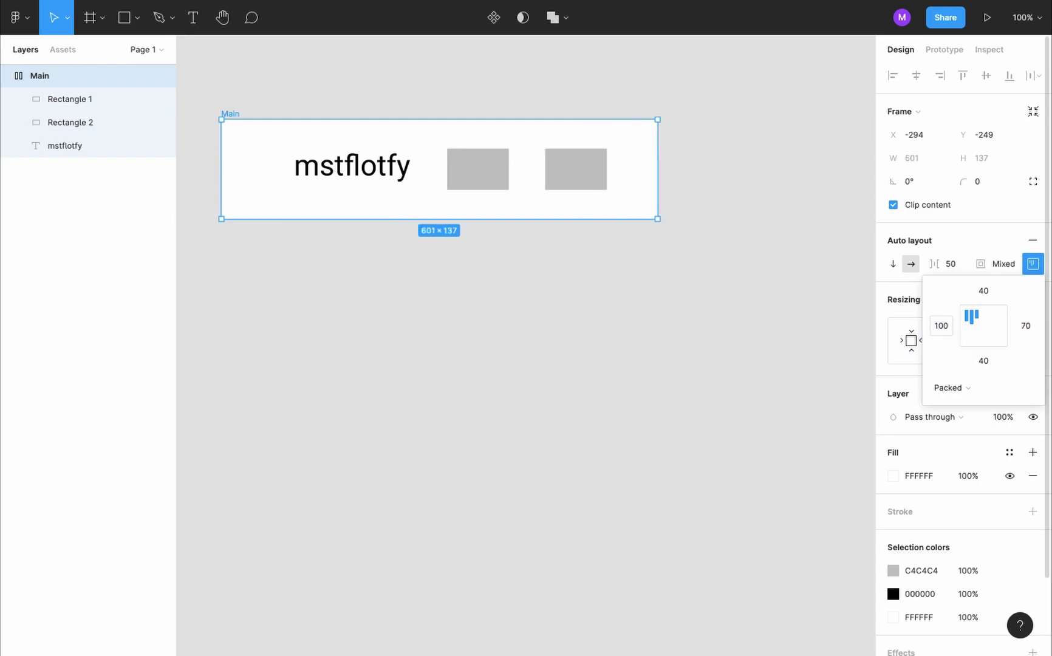
{"action": "left_click", "coordinate": [990, 291]}
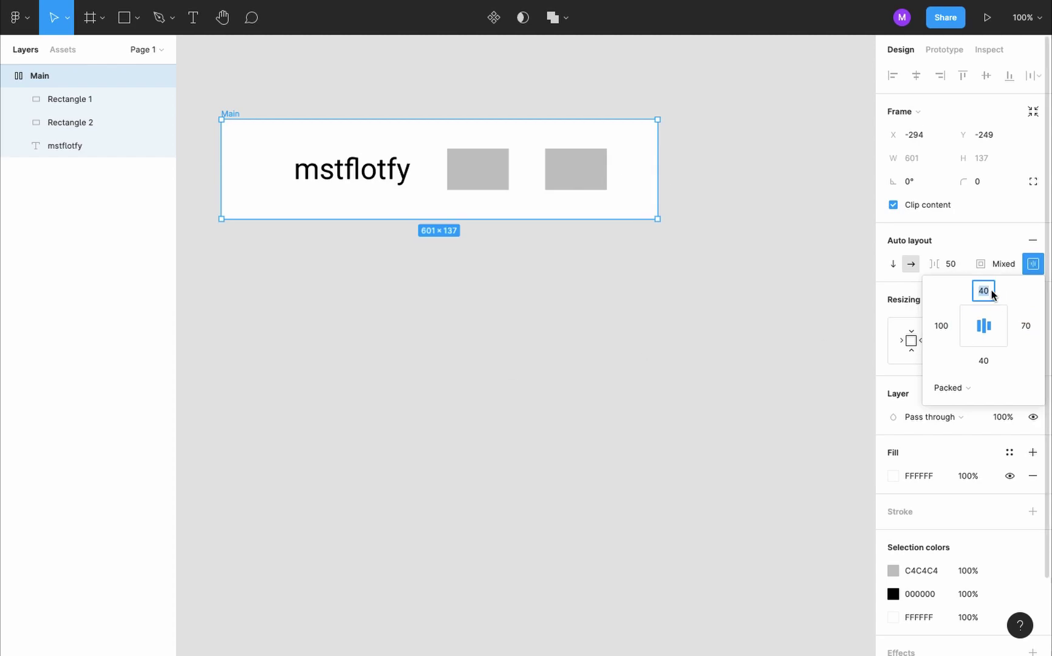
{"action": "left_click", "coordinate": [977, 330]}
{"action": "left_click", "coordinate": [977, 330]}
{"action": "left_click", "coordinate": [903, 288]}
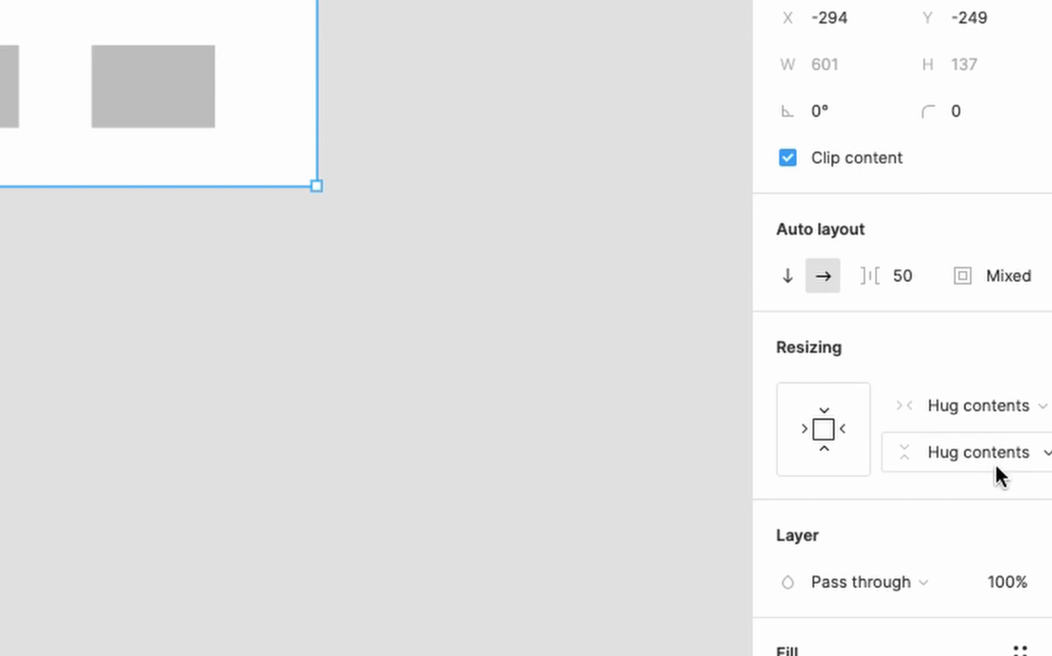
Drag Main's bottom and right edges to make it a fixed 724 × 278 frame
{"action": "left_click", "coordinate": [1033, 264]}
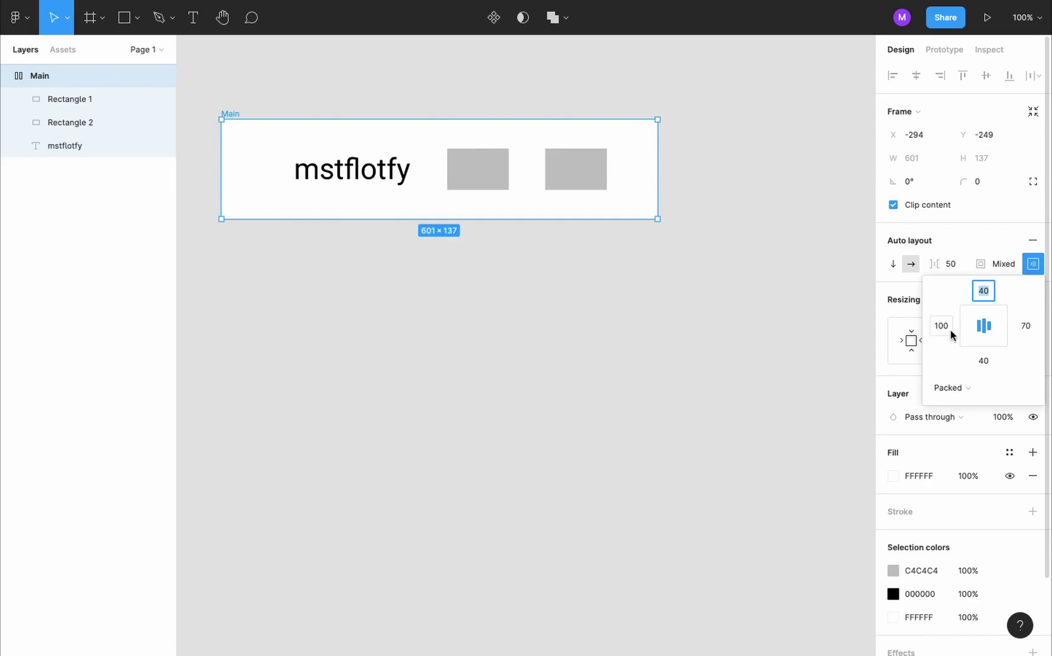
{"action": "left_click", "coordinate": [900, 285]}
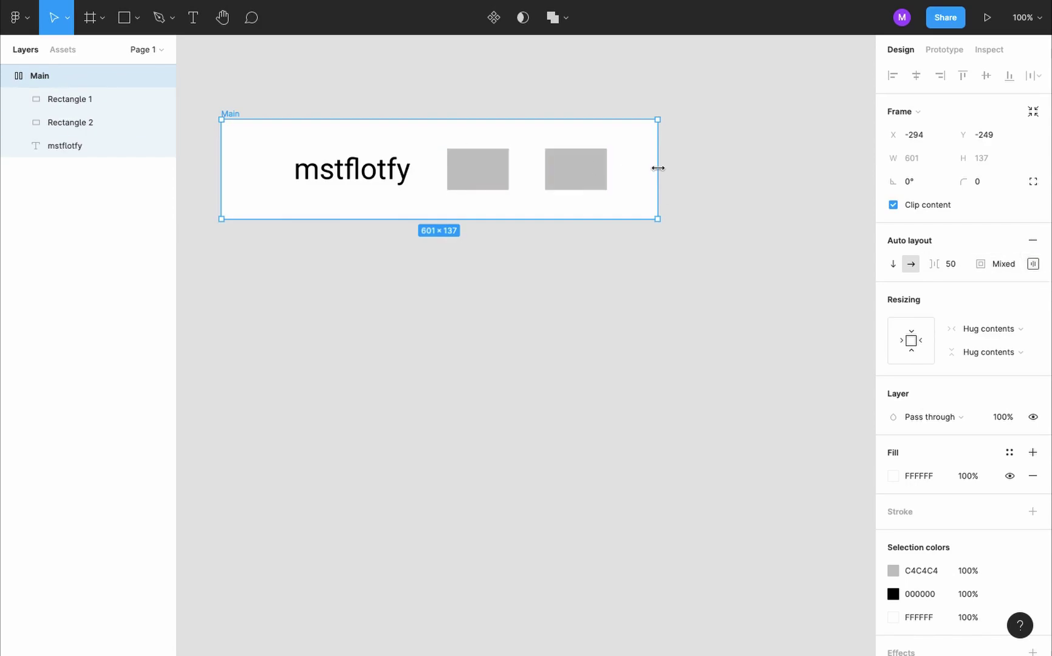
{"action": "left_click", "coordinate": [631, 219]}
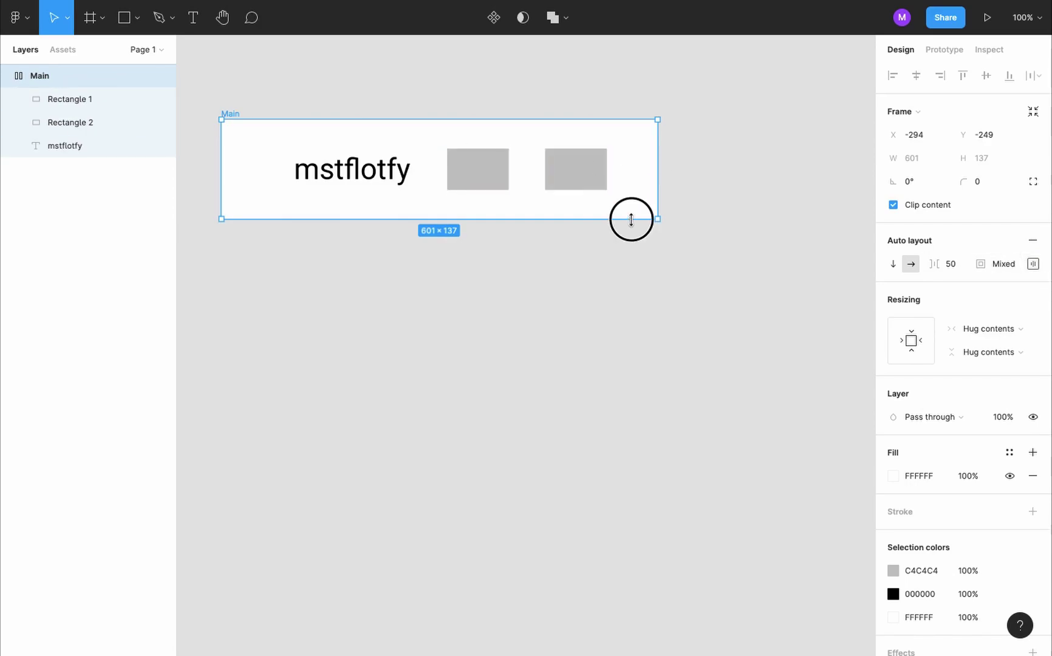
{"action": "left_click_drag", "start_coordinate": [631, 219], "coordinate": [628, 321]}
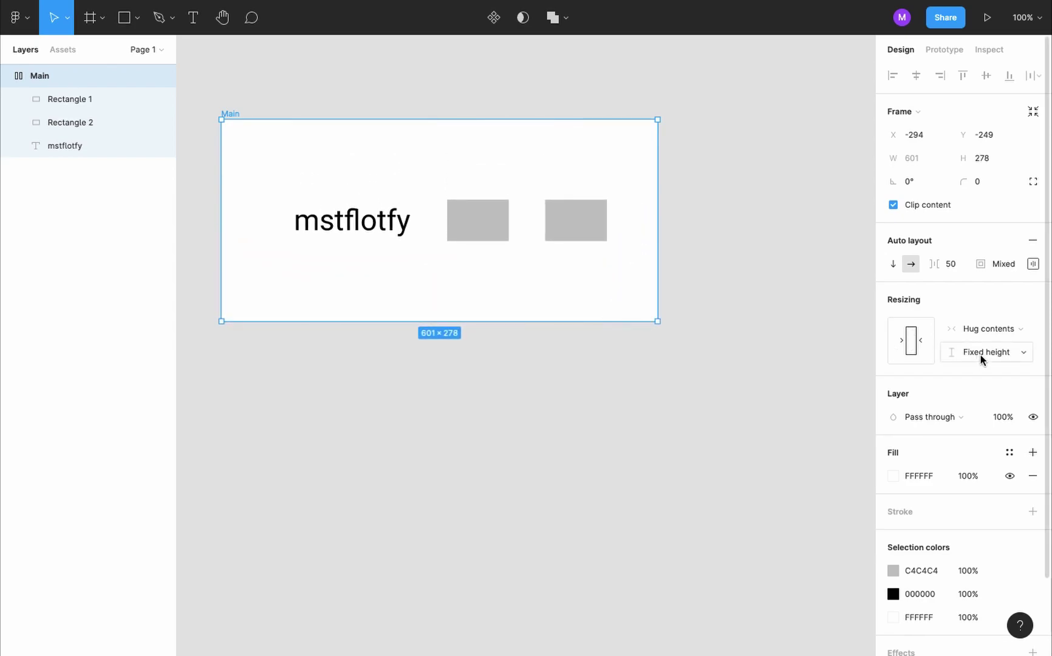
{"action": "left_click_drag", "start_coordinate": [657, 252], "coordinate": [747, 258]}
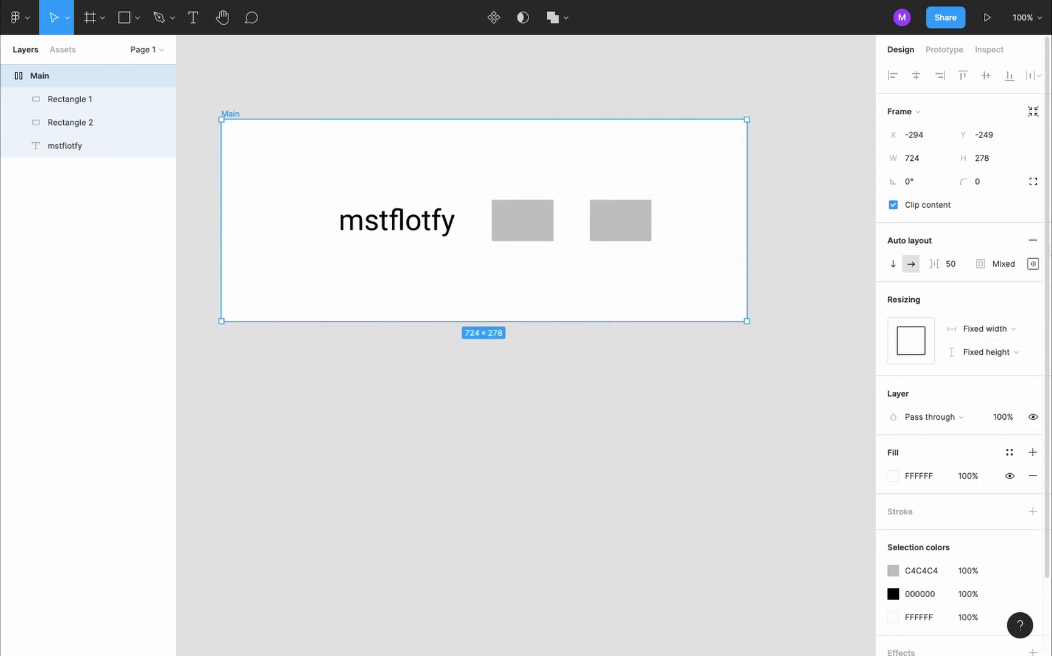
{"action": "left_click", "coordinate": [1033, 263]}
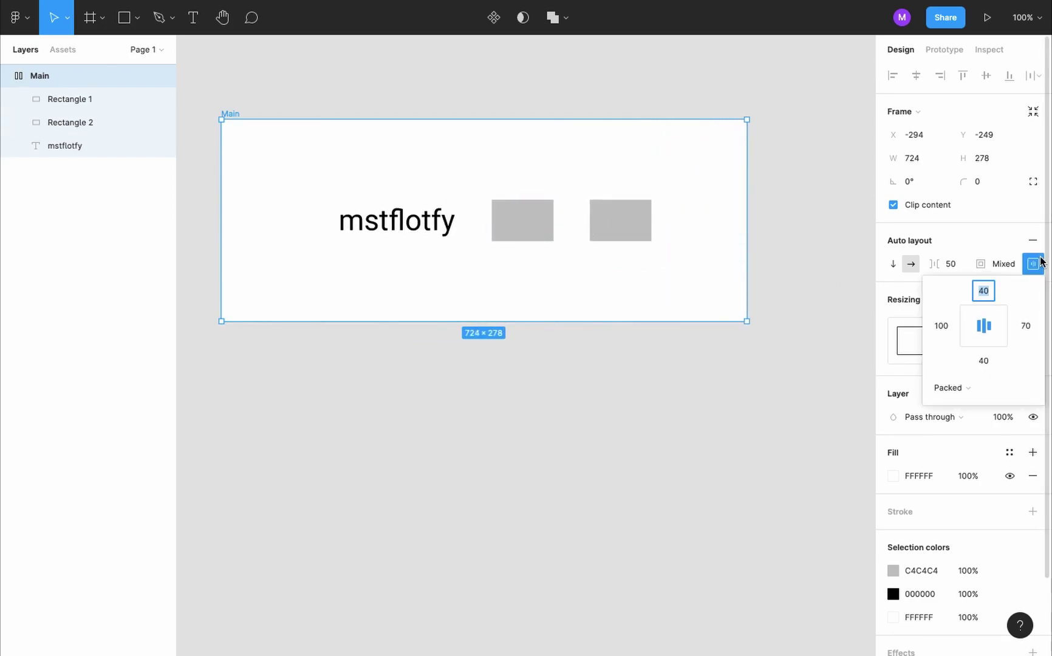
Centre Main's contents vertically and distribute them with Space between spacing
{"action": "left_click", "coordinate": [998, 329]}
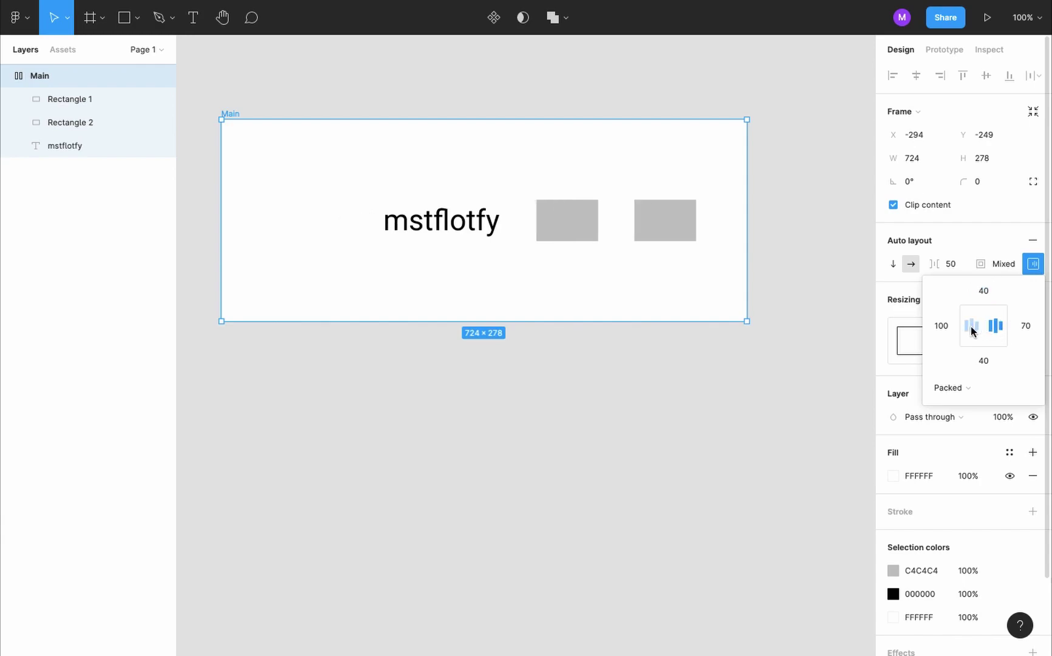
{"action": "left_click", "coordinate": [970, 328]}
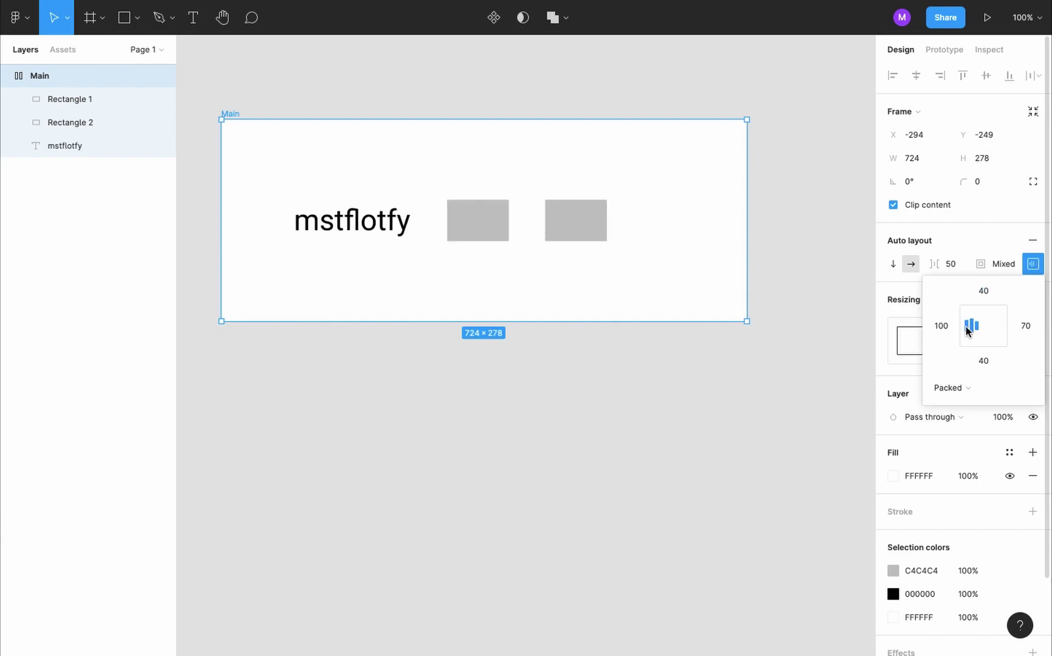
{"action": "left_click", "coordinate": [982, 313]}
{"action": "left_click", "coordinate": [986, 341]}
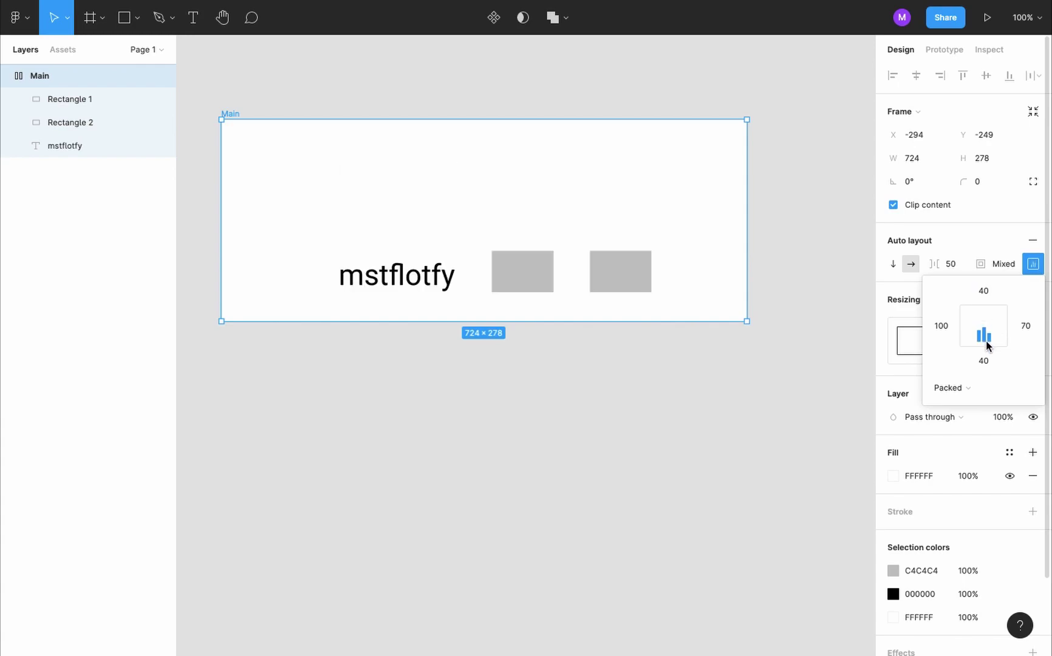
{"action": "left_click", "coordinate": [986, 328]}
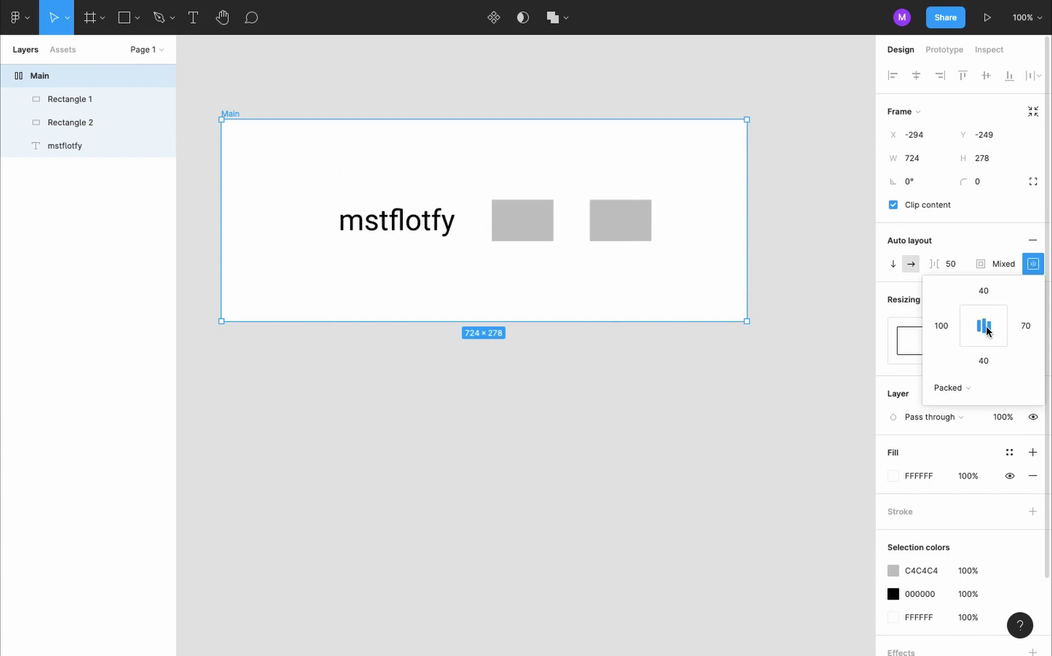
{"action": "left_click", "coordinate": [993, 385]}
{"action": "left_click", "coordinate": [997, 404]}
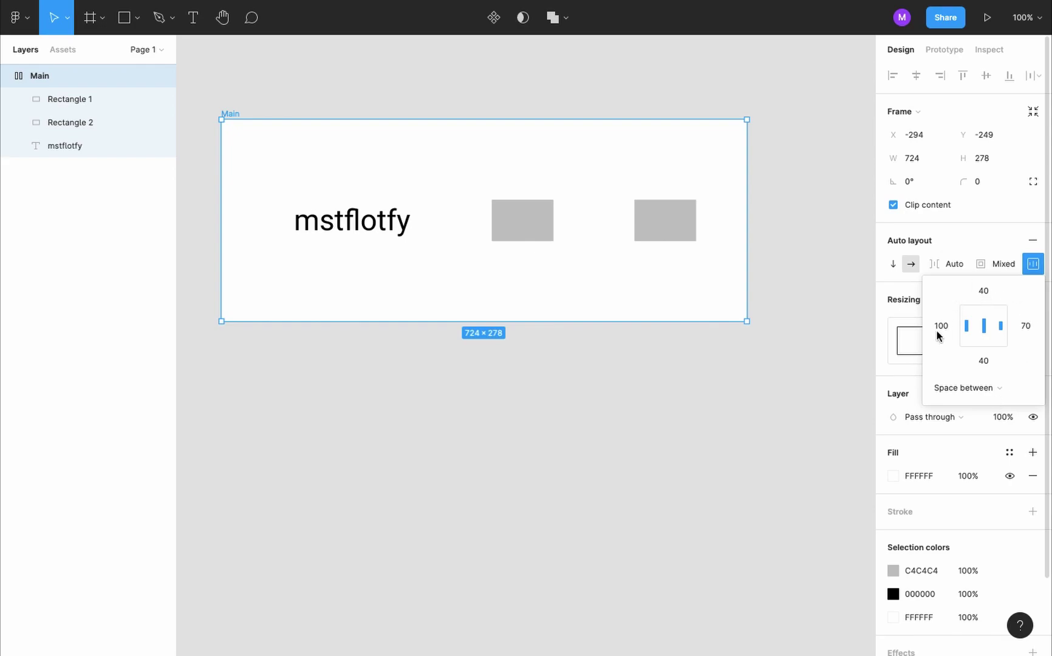
{"action": "scroll", "coordinate": [529, 208], "scroll_direction": "down", "scroll_amount": 3}
{"action": "left_click", "coordinate": [444, 216]}
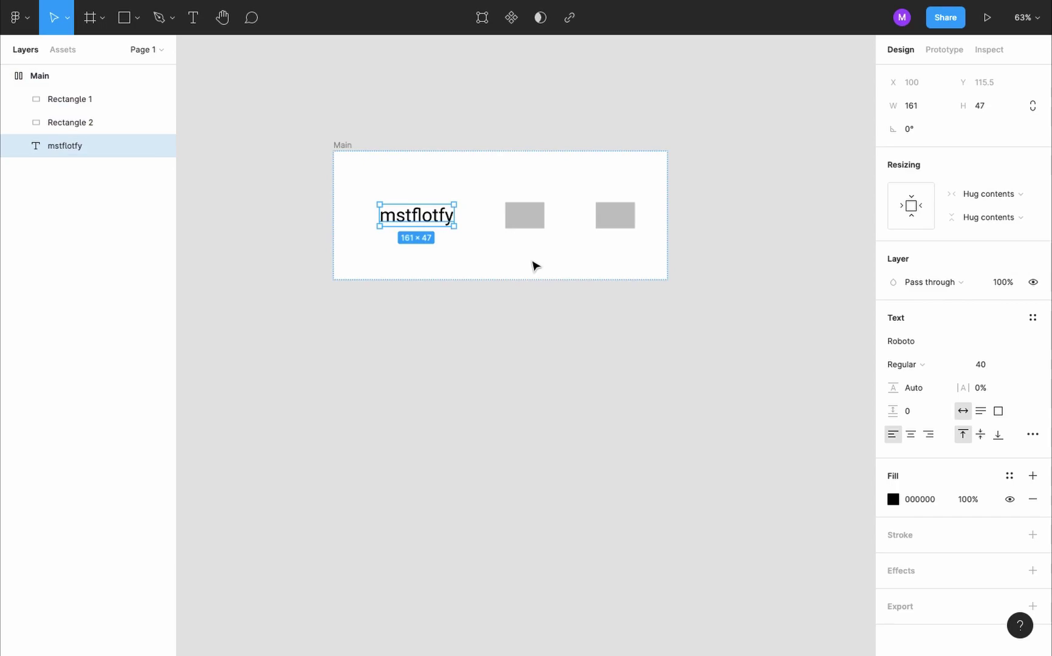
Duplicate the mstflotfy text and grey Rectangle 2 inside Main with copy and paste
{"action": "key", "text": "super+c"}
{"action": "key", "text": "super+v"}
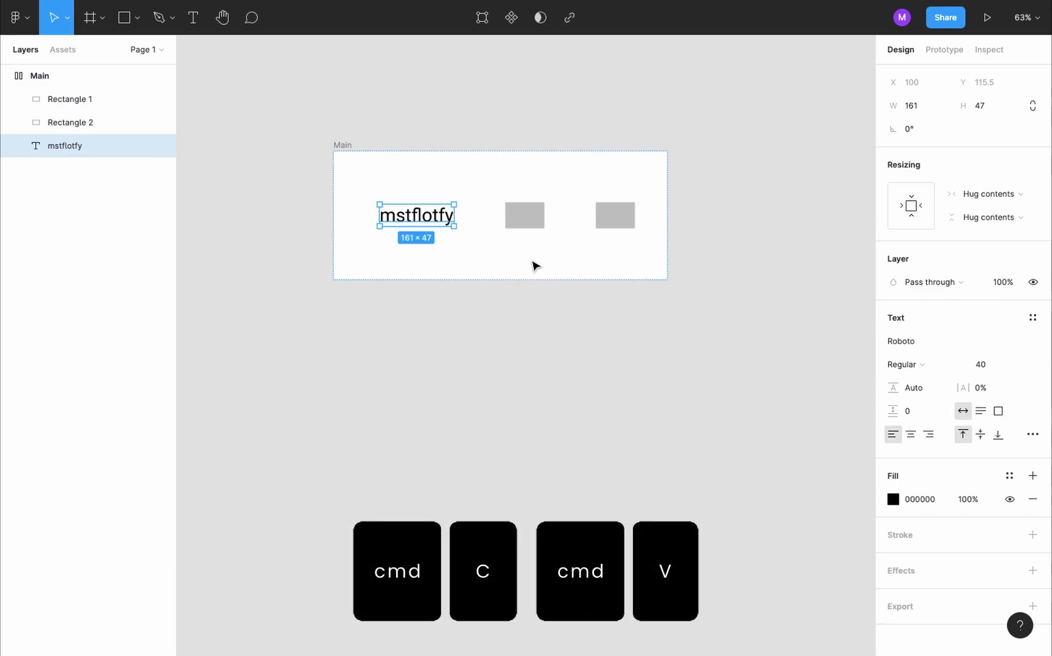
{"action": "left_click", "coordinate": [575, 221]}
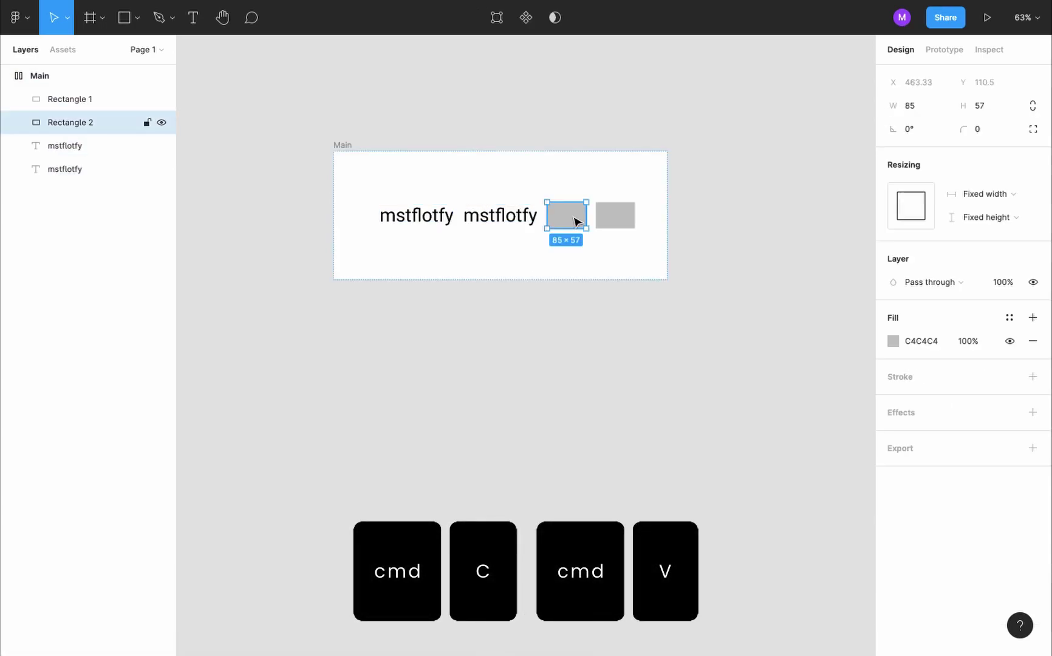
{"action": "key", "text": "super+c"}
{"action": "key", "text": "super+v"}
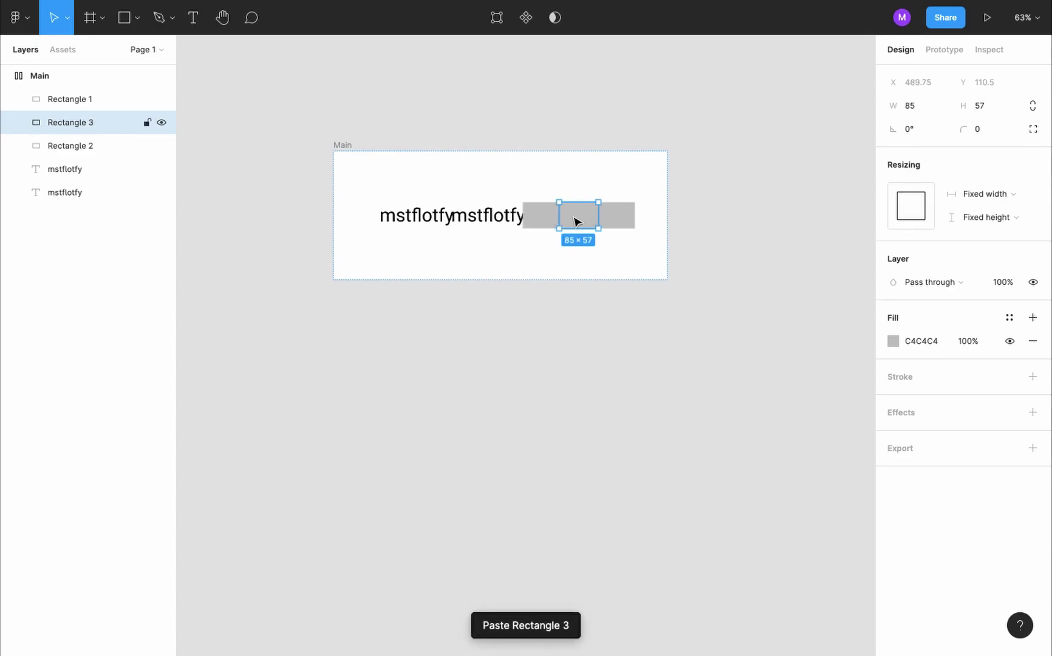
{"action": "left_click", "coordinate": [571, 341]}
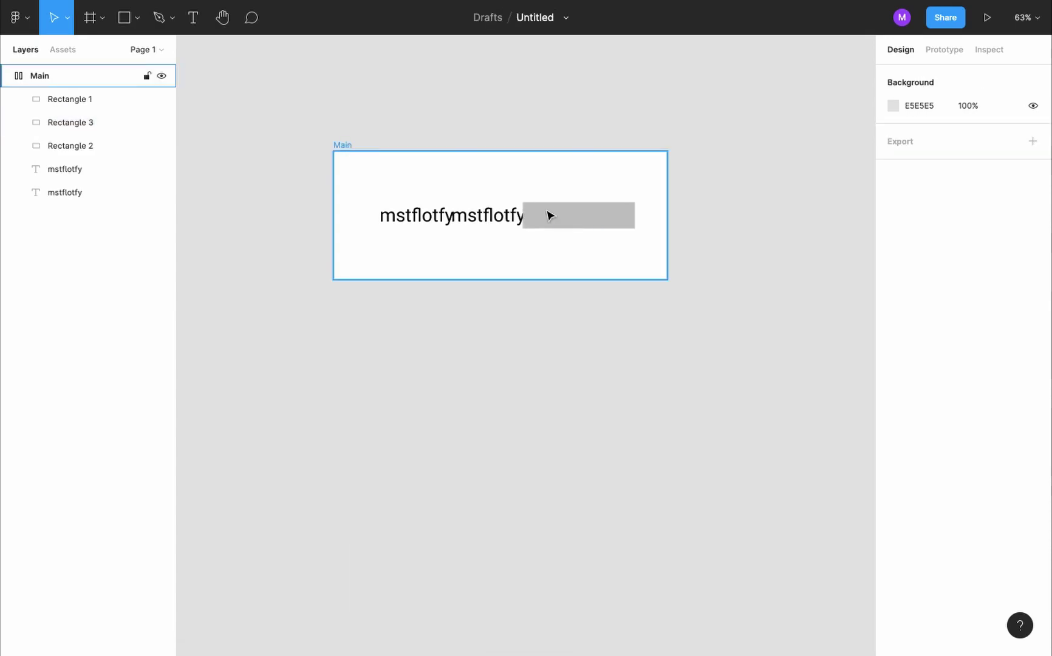
Set Main's width and height resizing to Hug contents
{"action": "left_click", "coordinate": [650, 242]}
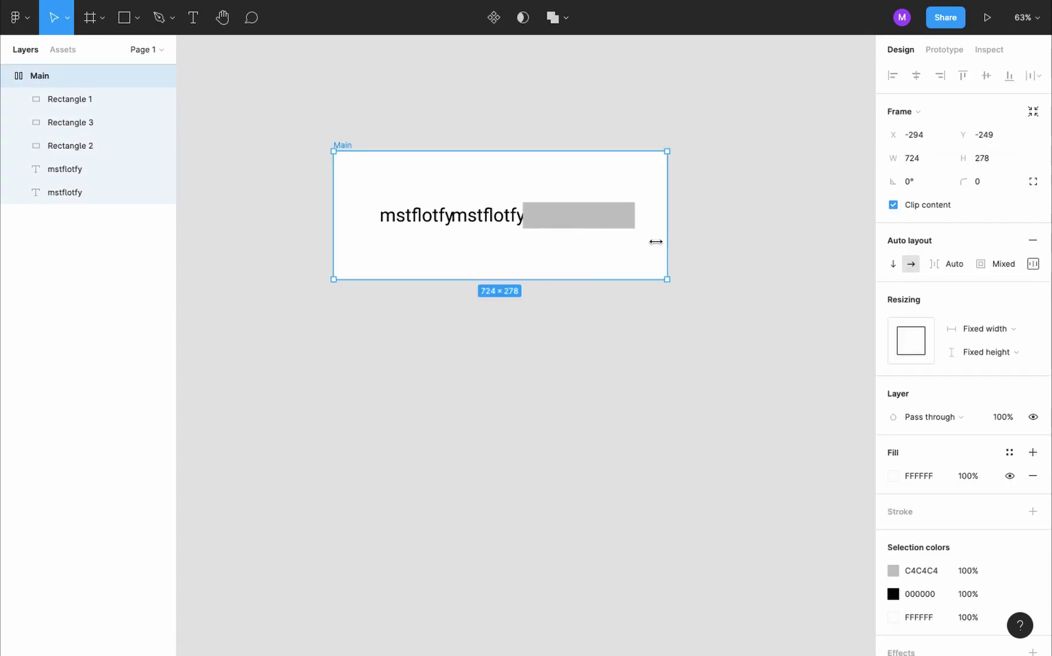
{"action": "left_click", "coordinate": [1013, 328]}
{"action": "left_click", "coordinate": [1008, 345]}
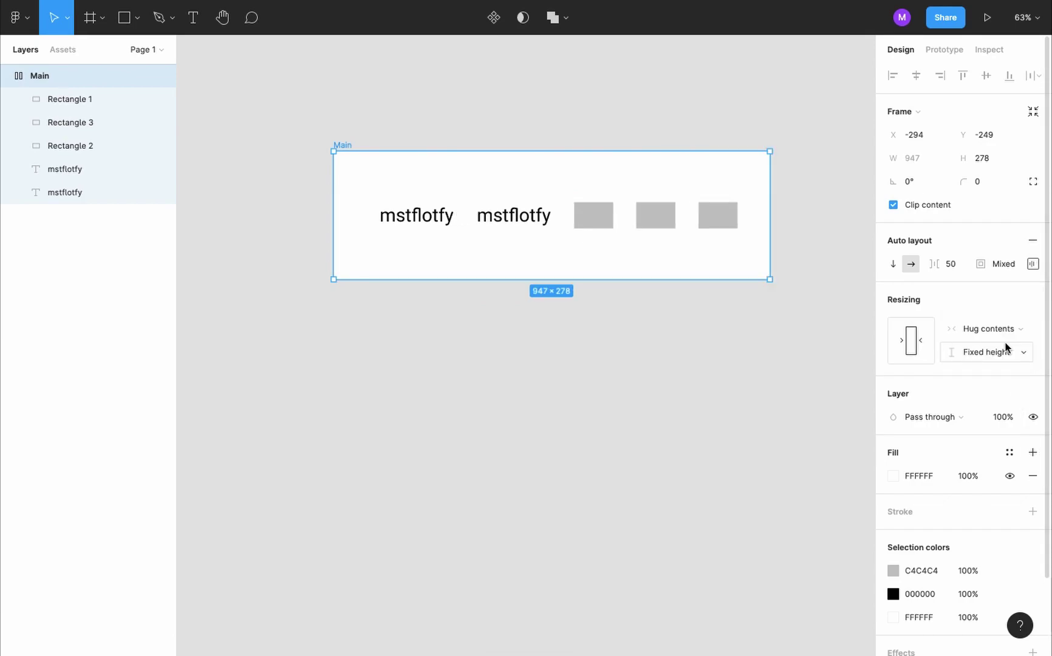
{"action": "left_click", "coordinate": [1005, 352]}
{"action": "left_click", "coordinate": [1002, 369]}
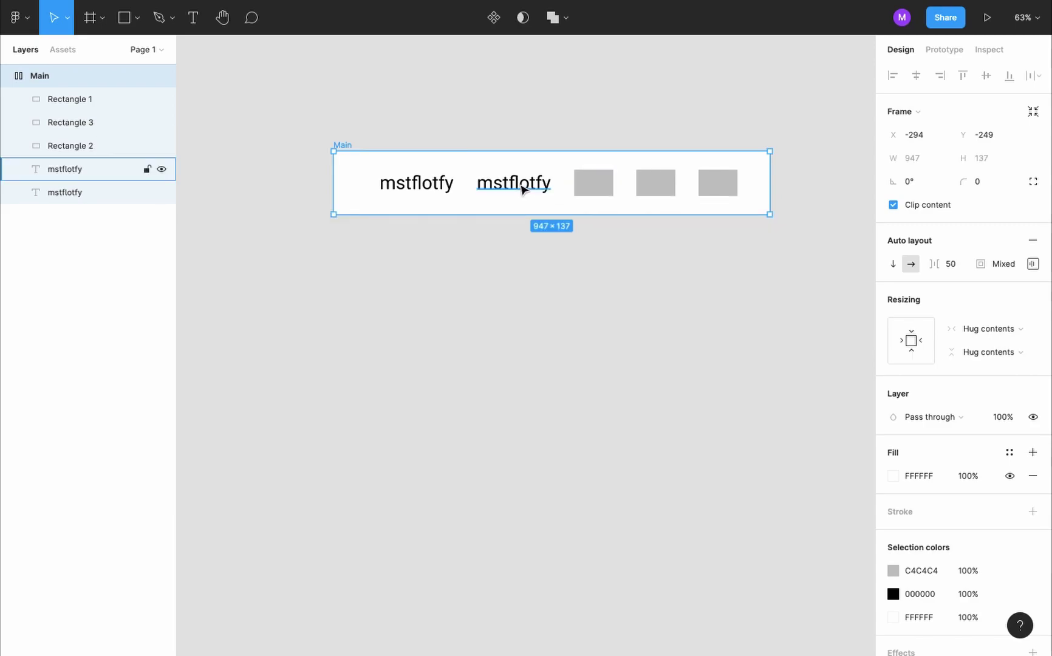
{"action": "left_click", "coordinate": [611, 286]}
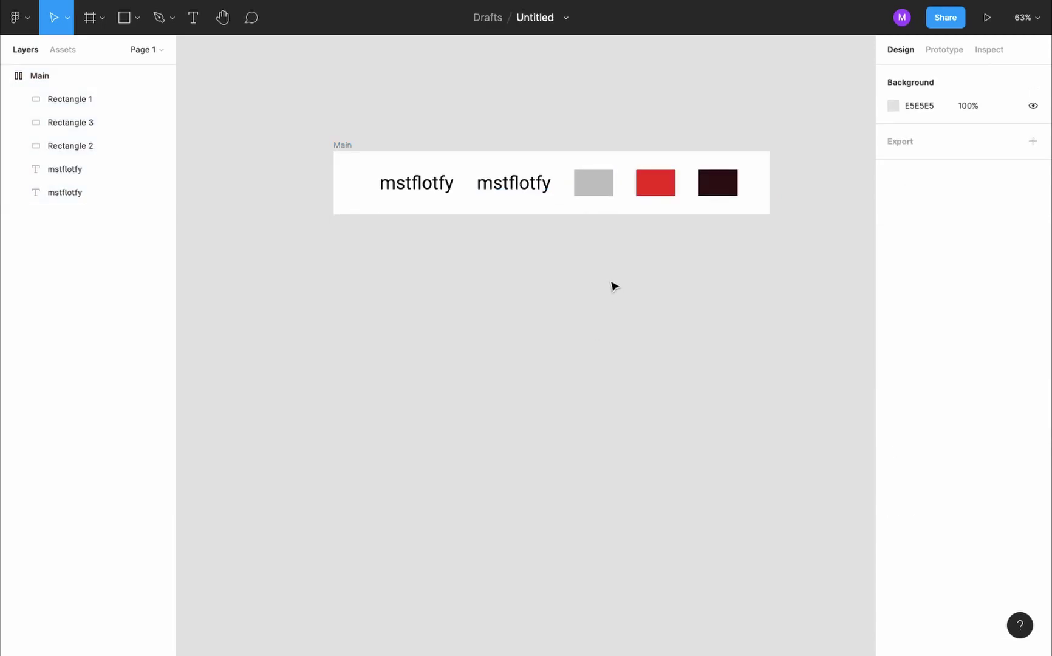
Reorder Main's row with arrow keys so text precedes the grey, red and dark rectangles
{"action": "left_click", "coordinate": [521, 189]}
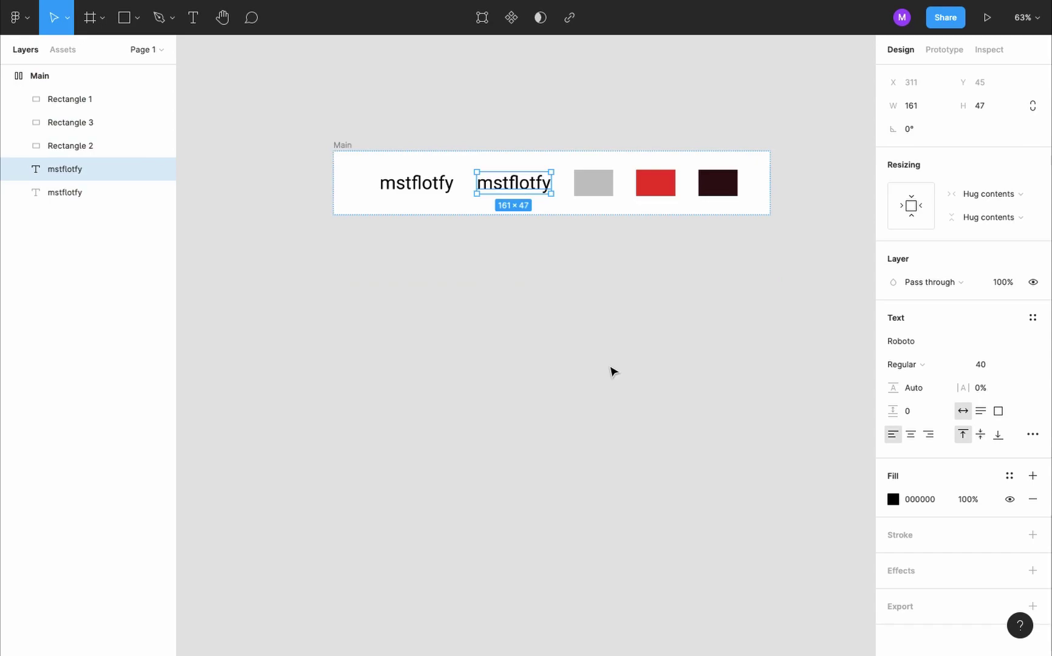
{"action": "key", "text": "Right"}
{"action": "key", "text": "Right"}
{"action": "key", "text": "Right"}
{"action": "key", "text": "Left"}
{"action": "key", "text": "Left"}
{"action": "key", "text": "Left"}
{"action": "key", "text": "Right"}
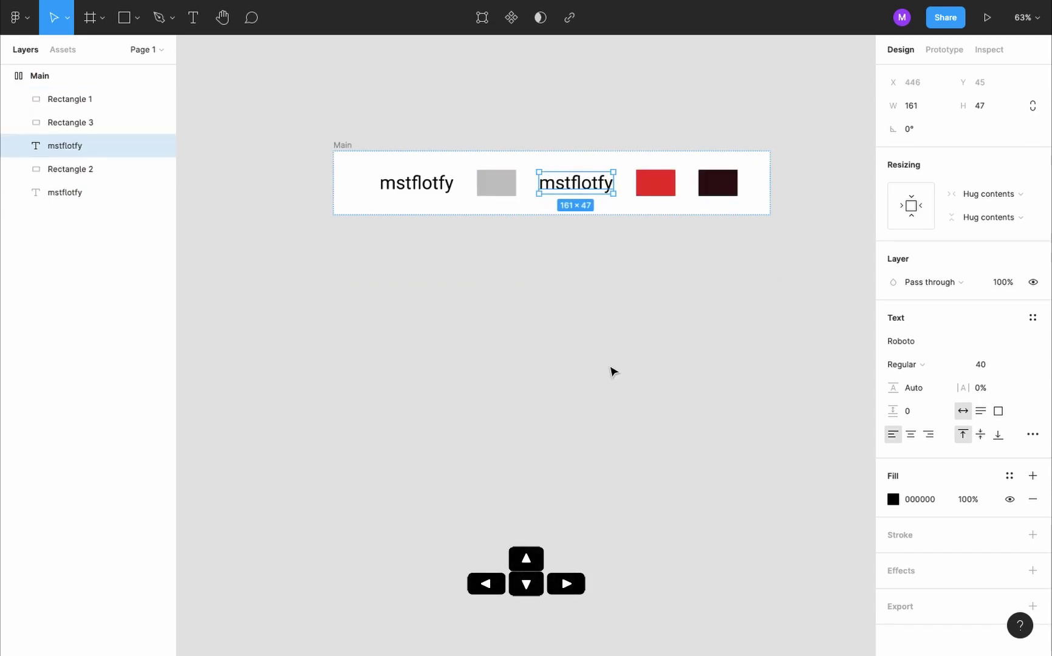
{"action": "key", "text": "Right"}
{"action": "key", "text": "Left"}
{"action": "key", "text": "Left"}
{"action": "left_click", "coordinate": [587, 188]}
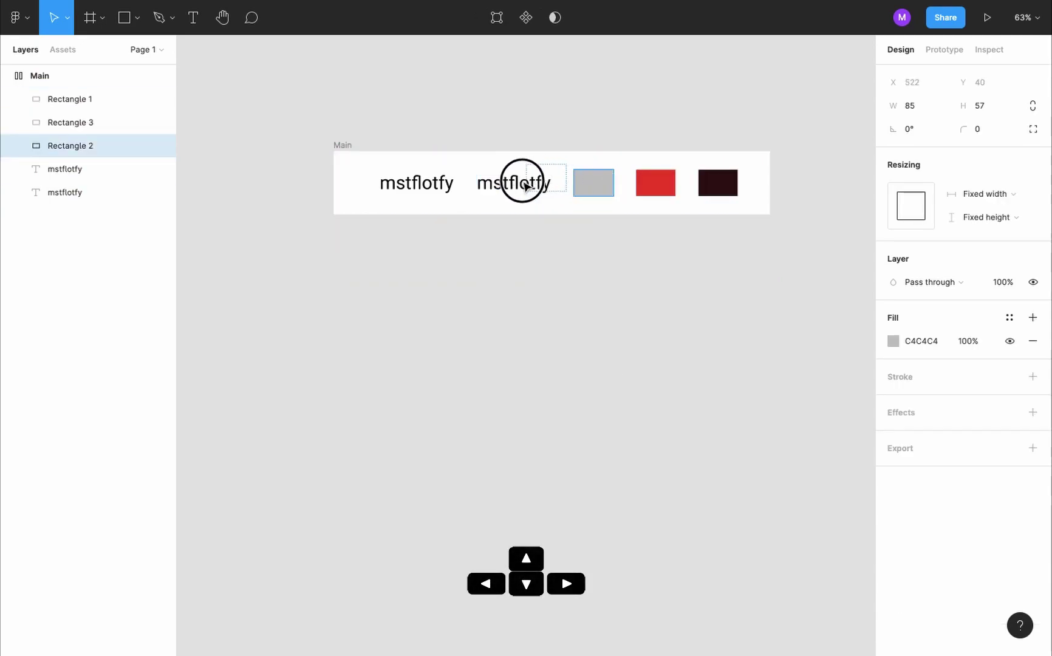
{"action": "key", "text": "Left"}
{"action": "key", "text": "Left"}
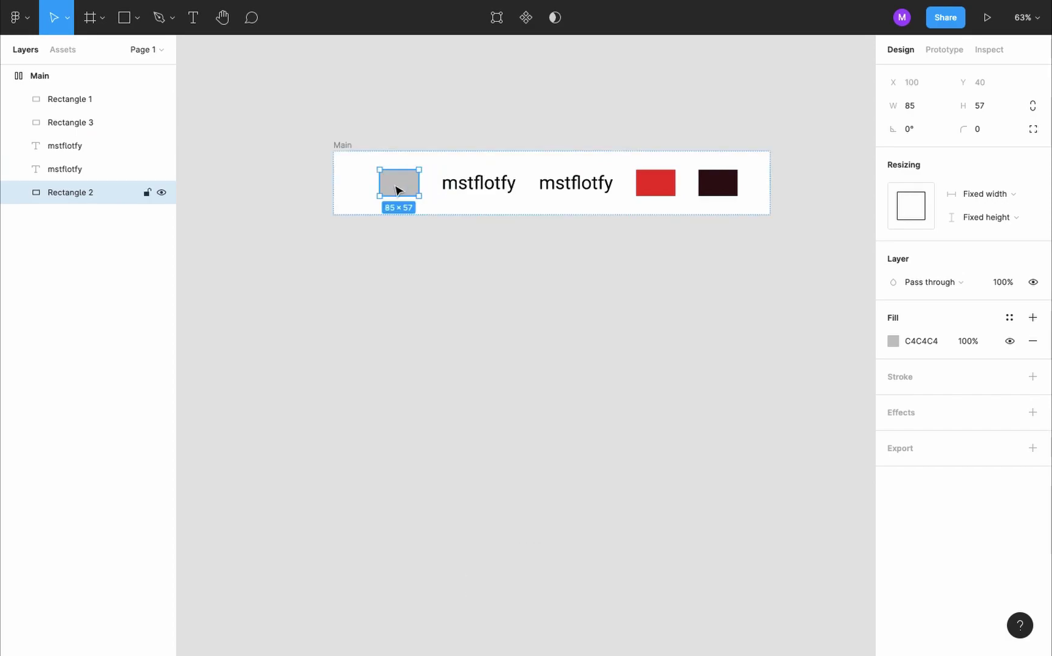
Drag the extra mstflotfy text out of Main and remove it
{"action": "left_click_drag", "start_coordinate": [482, 181], "coordinate": [512, 183]}
{"action": "left_click", "coordinate": [514, 287]}
{"action": "key", "text": "ctrl+z"}
{"action": "key", "text": "ctrl+z"}
{"action": "key", "text": "ctrl+z"}
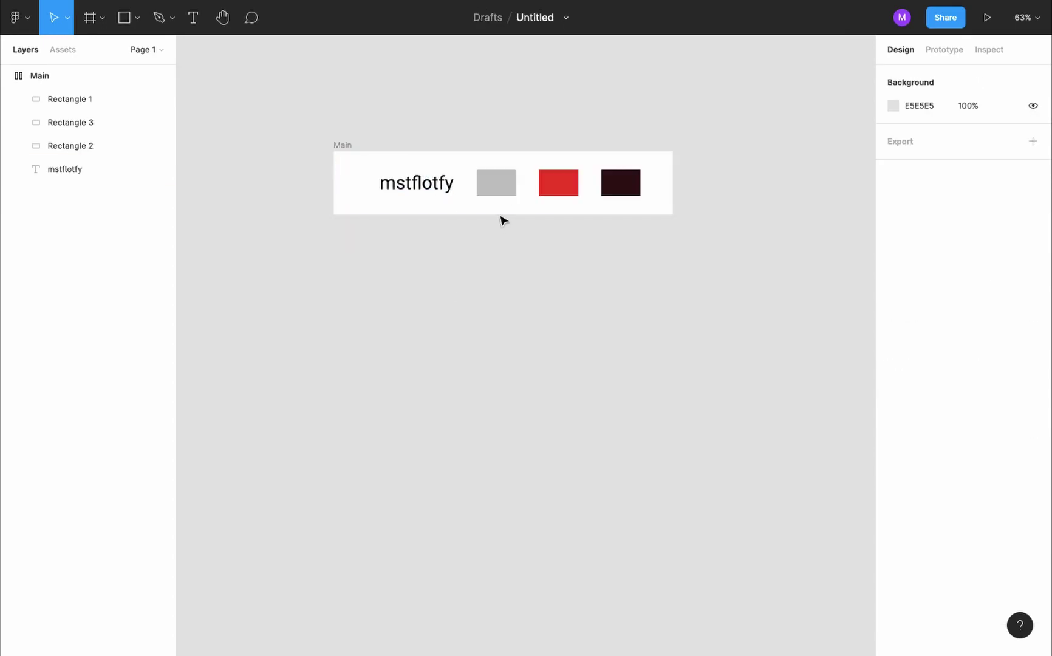
Wrap the three rectangles in an auto-layout frame with spacing 20
{"action": "left_click", "coordinate": [507, 183]}
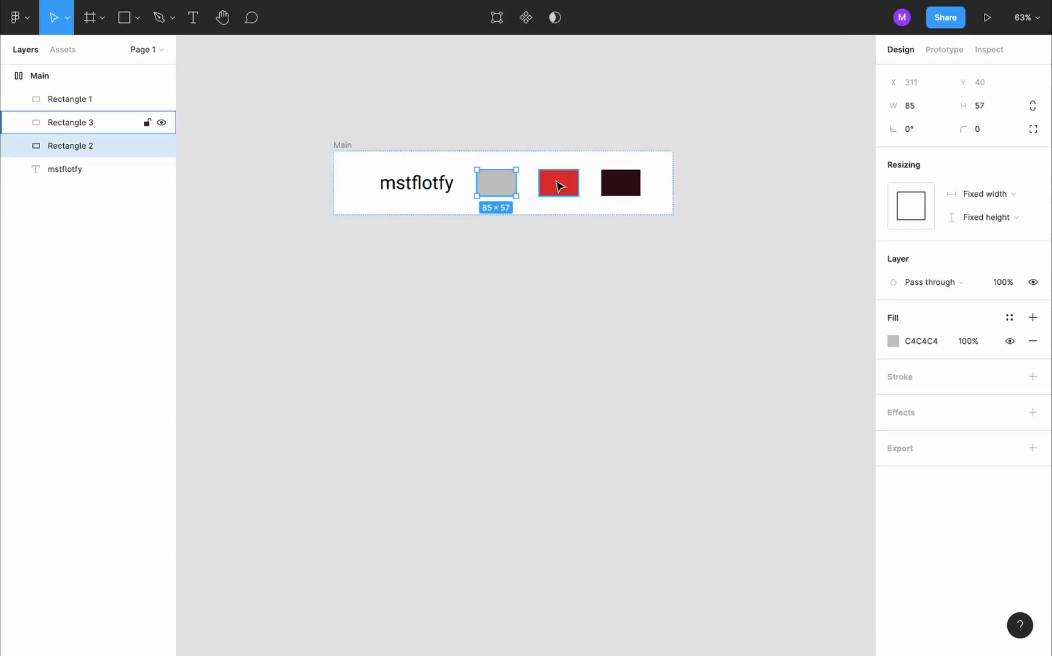
{"action": "key", "text": "Tab"}
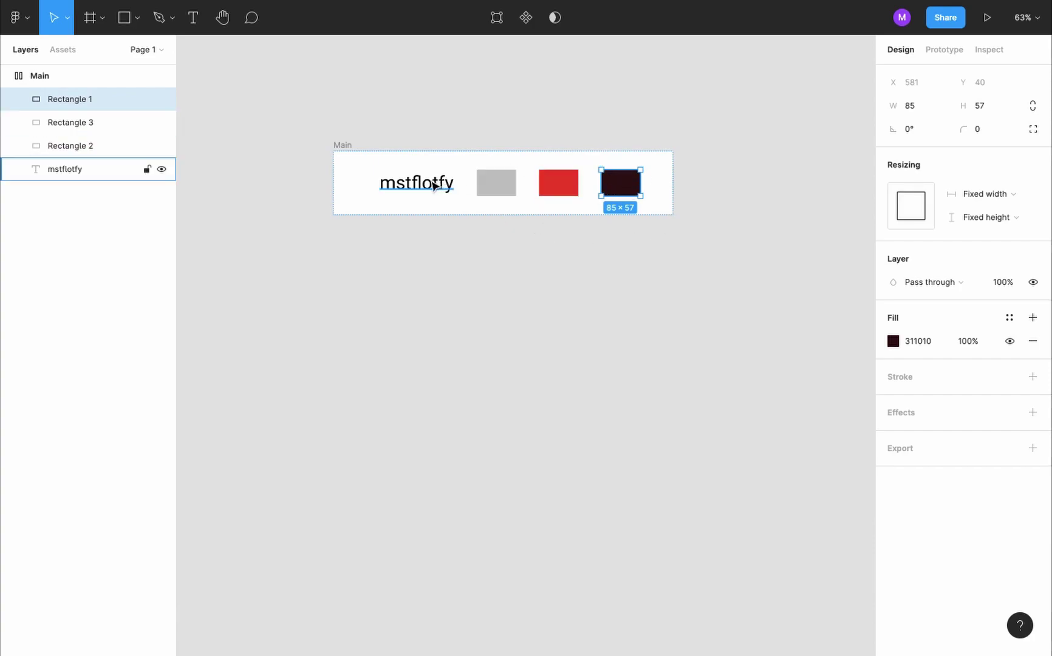
{"action": "left_click", "coordinate": [571, 187], "text": "shift"}
{"action": "left_click", "coordinate": [499, 188], "text": "shift"}
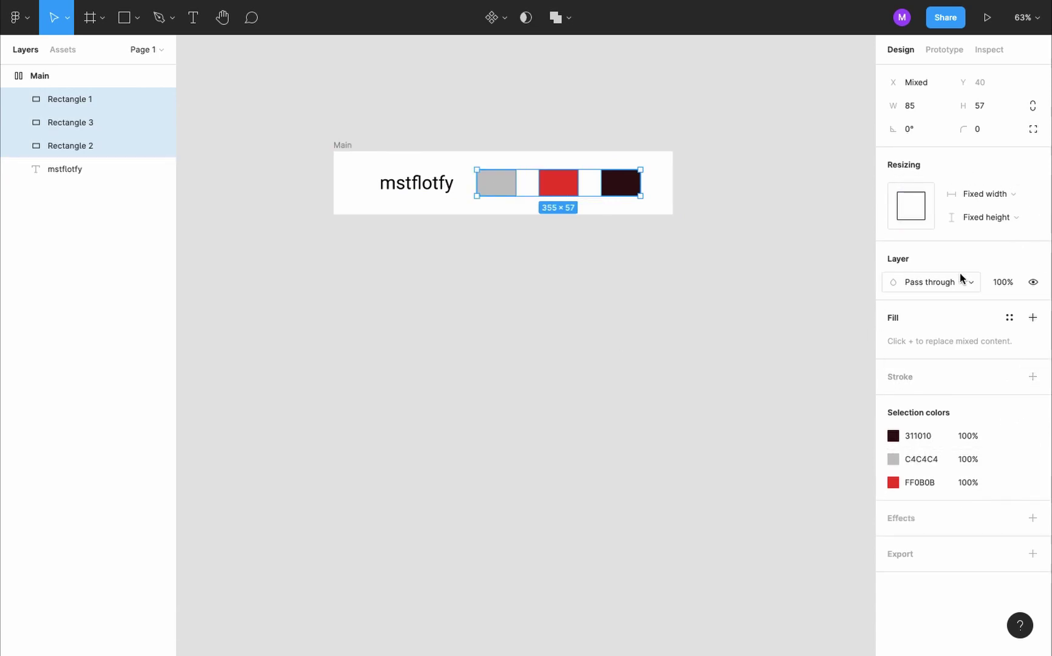
{"action": "key", "text": "shift+a"}
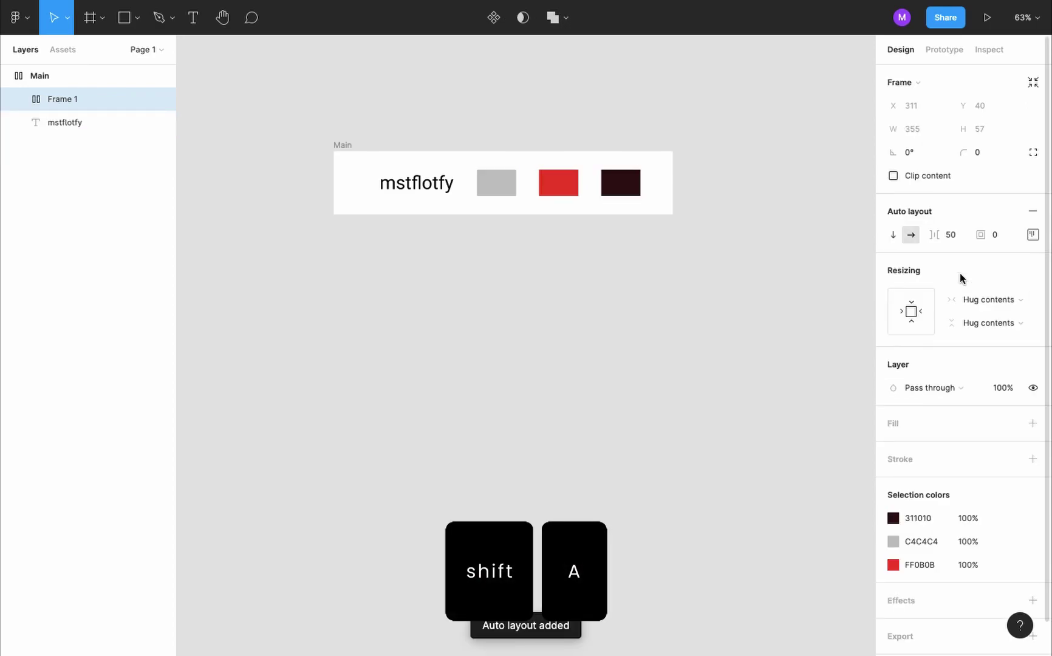
{"action": "left_click", "coordinate": [953, 236]}
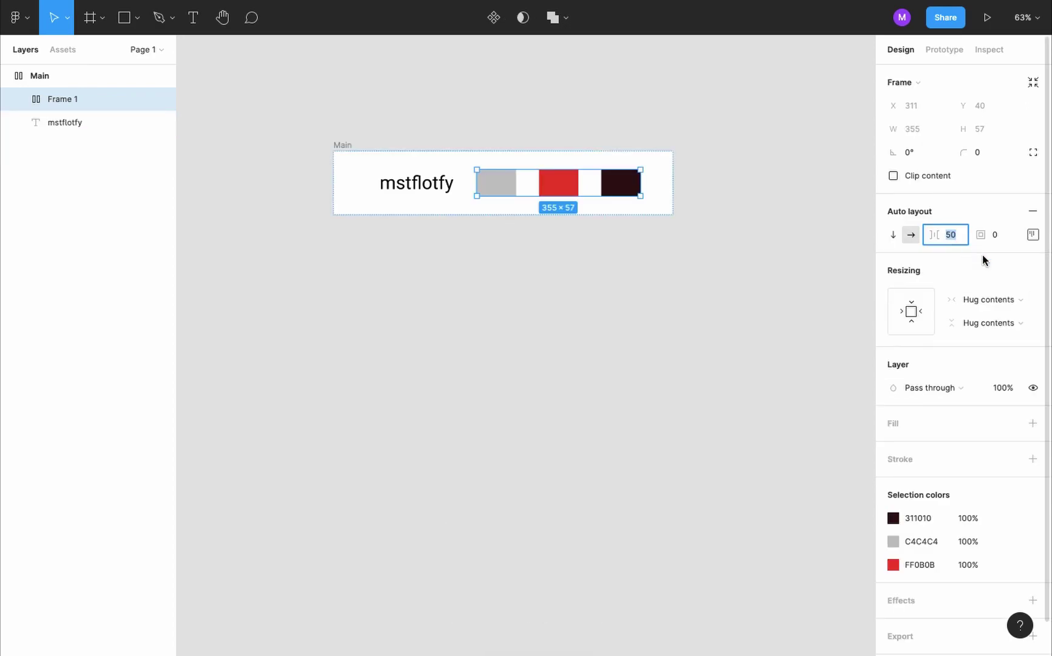
{"action": "type", "text": "20"}
{"action": "key", "text": "Return"}
Rename the new Frame 1 to 'Rectanges'
{"action": "left_click", "coordinate": [37, 75]}
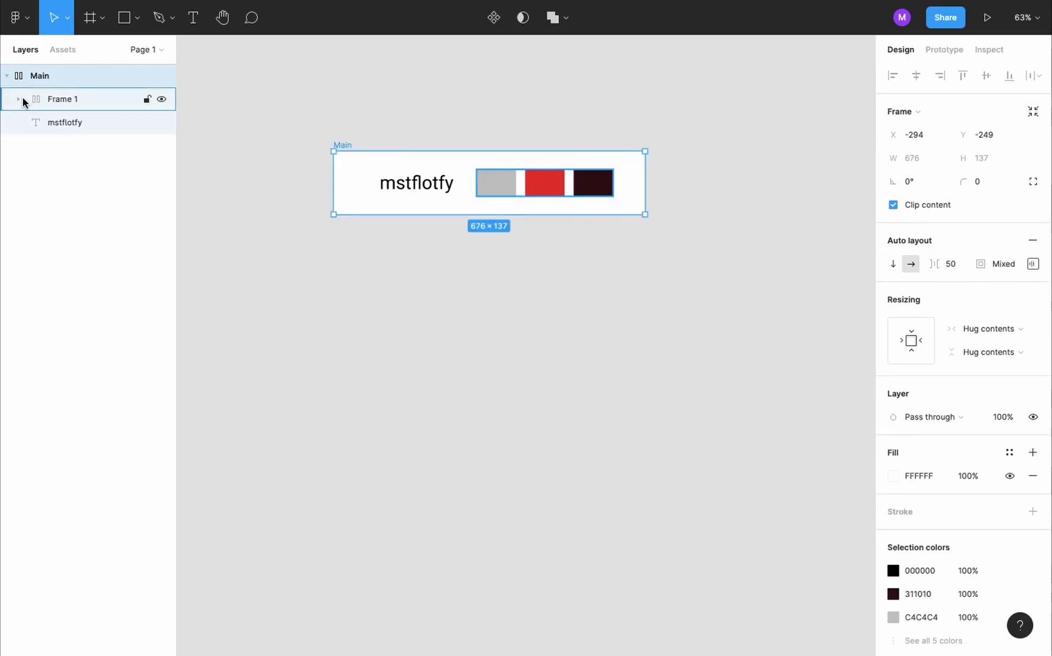
{"action": "left_click", "coordinate": [16, 100]}
{"action": "left_click", "coordinate": [17, 100]}
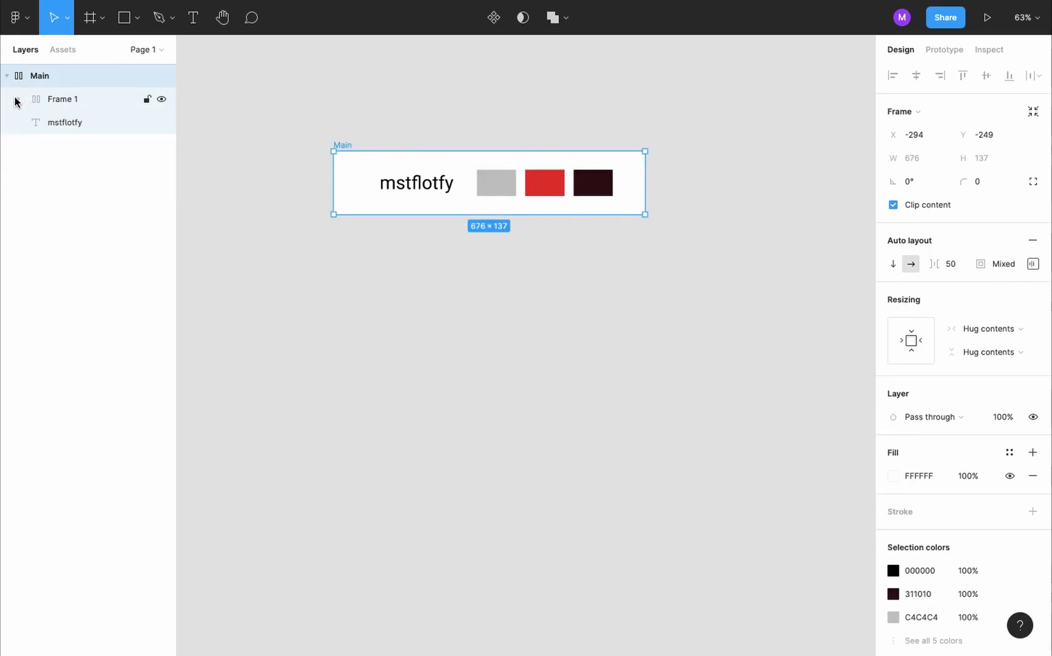
{"action": "double_click", "coordinate": [70, 98]}
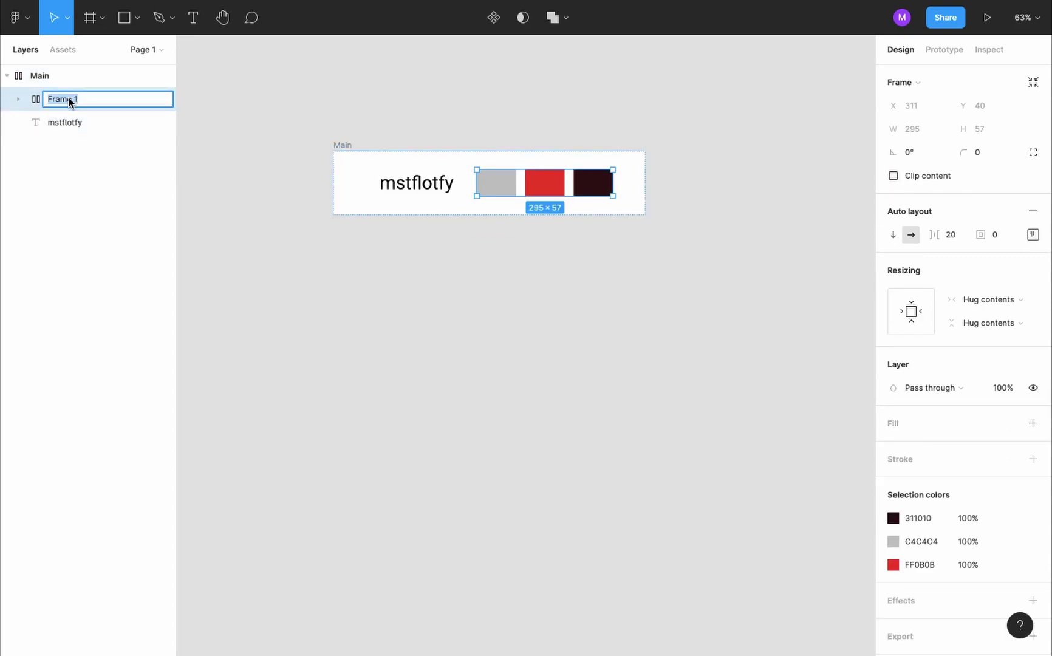
{"action": "type", "text": "Rectanges"}
{"action": "key", "text": "Return"}
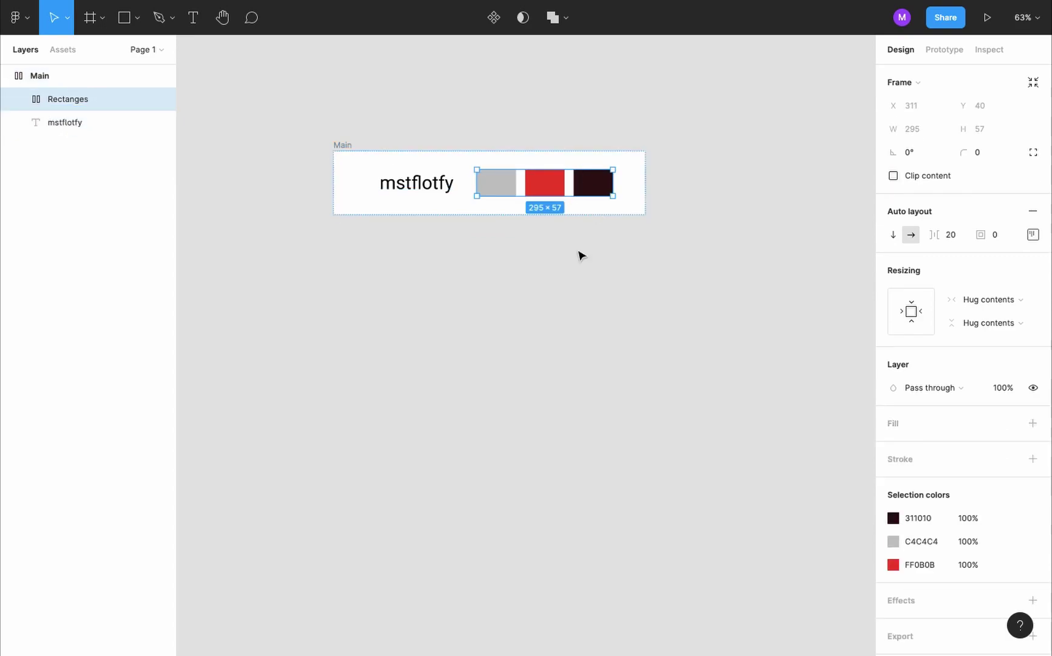
Place the Rectanges group left of the text, then return to the file list
{"action": "key", "text": "Left"}
{"action": "key", "text": "Right"}
{"action": "key", "text": "Left"}
{"action": "key", "text": "Right"}
{"action": "key", "text": "Left"}
{"action": "key", "text": "Right"}
{"action": "key", "text": "Left"}
{"action": "key", "text": "Right"}
{"action": "key", "text": "Left"}
{"action": "key", "text": "Right"}
{"action": "key", "text": "Left"}
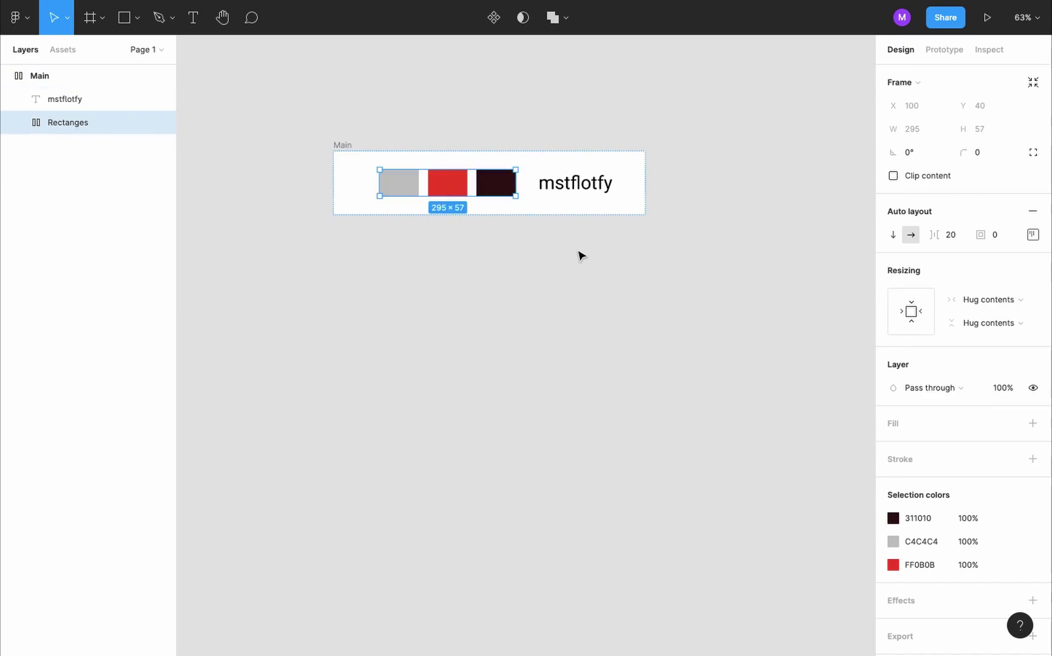
{"action": "key", "text": "Return"}
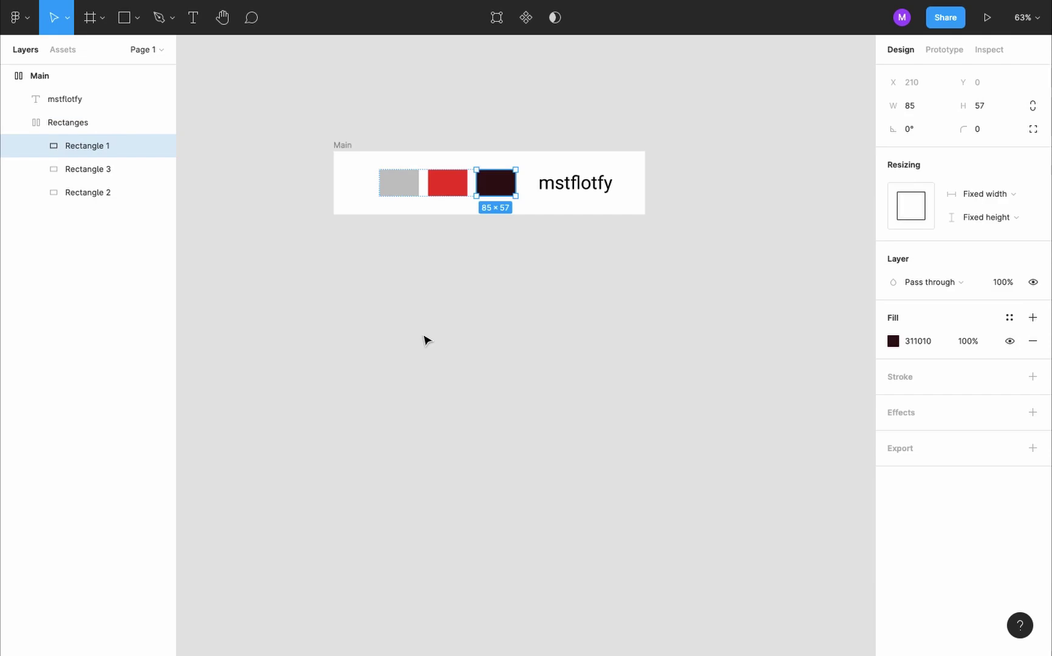
{"action": "left_click", "coordinate": [18, 19]}
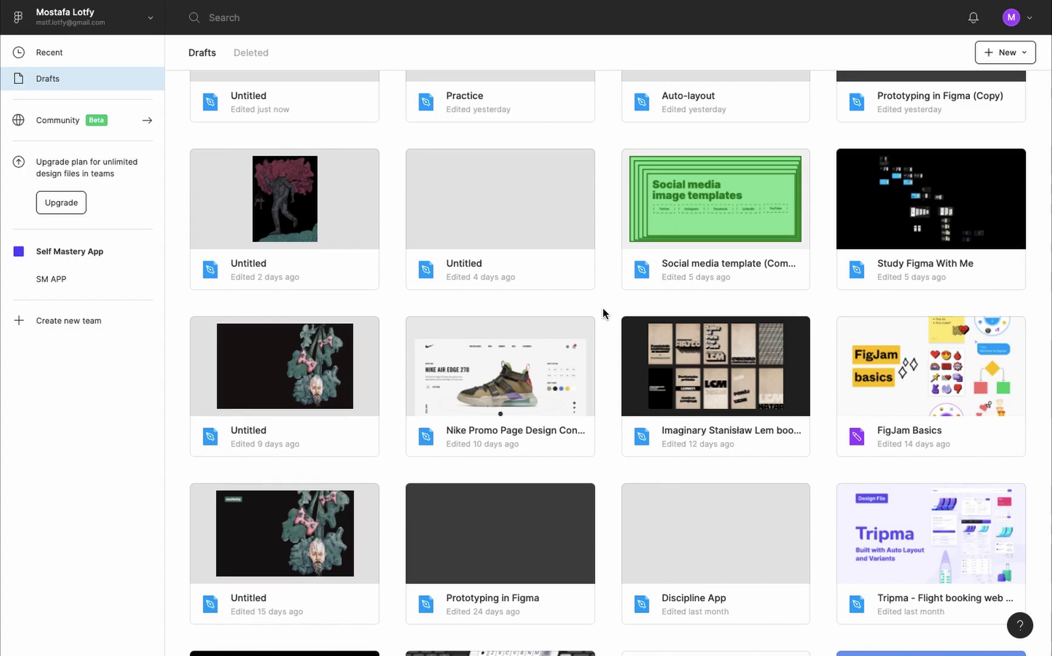
Scroll the Drafts grid down to reach the Practice file
{"action": "scroll", "coordinate": [602, 308], "scroll_direction": "down", "scroll_amount": 10}
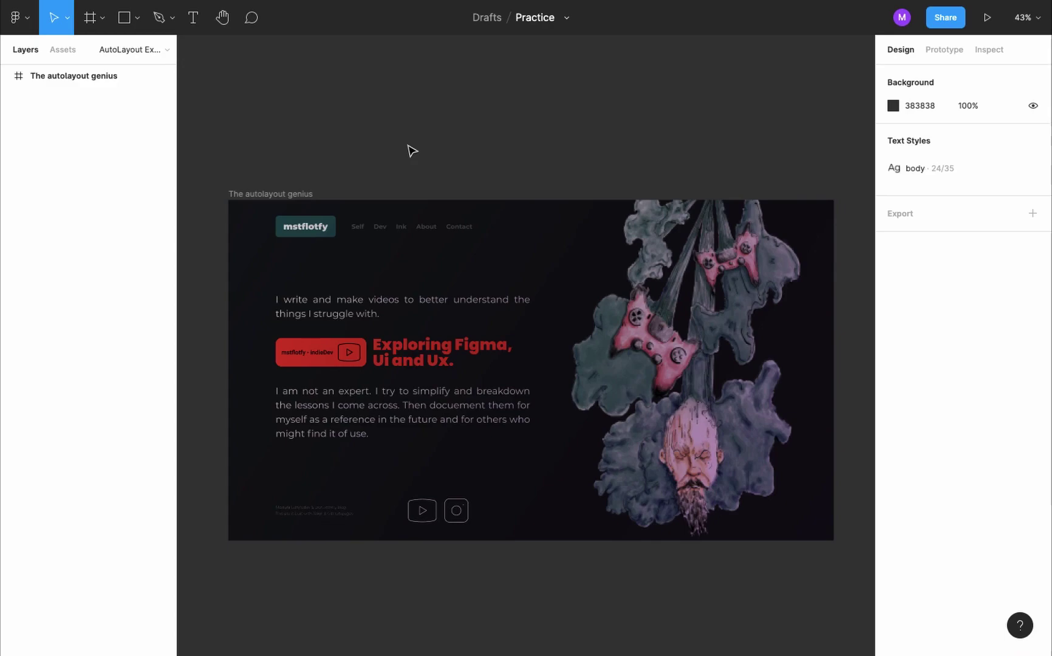
{"action": "scroll", "coordinate": [412, 150], "scroll_direction": "down", "scroll_amount": 3}
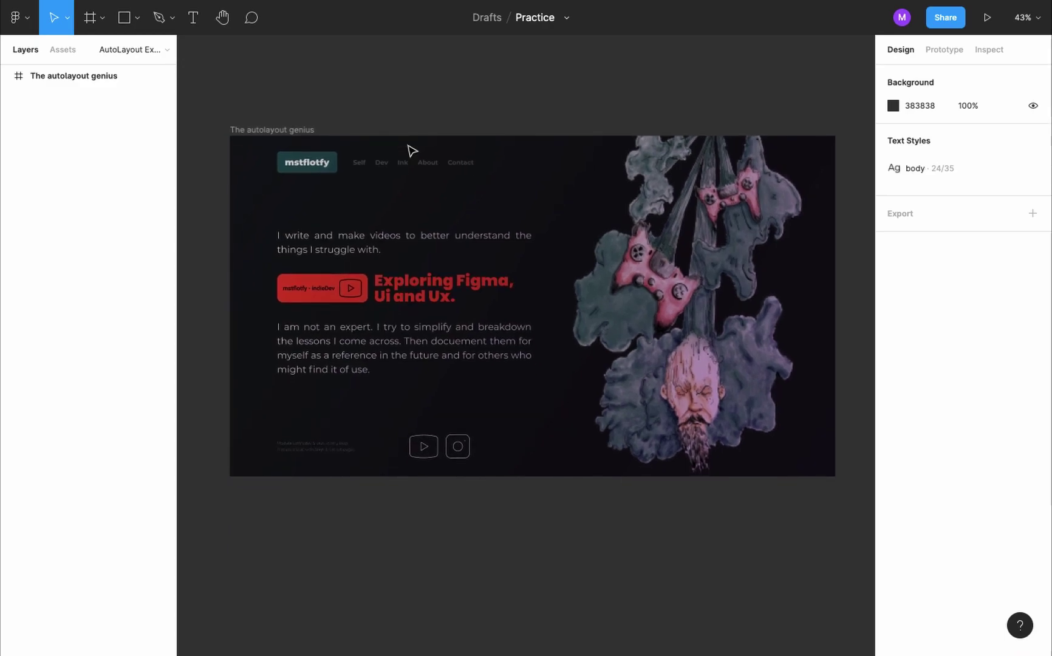
Select the portfolio page frame and expand Main Frame, Image Frame and Content Frame layers
{"action": "left_click", "coordinate": [412, 151]}
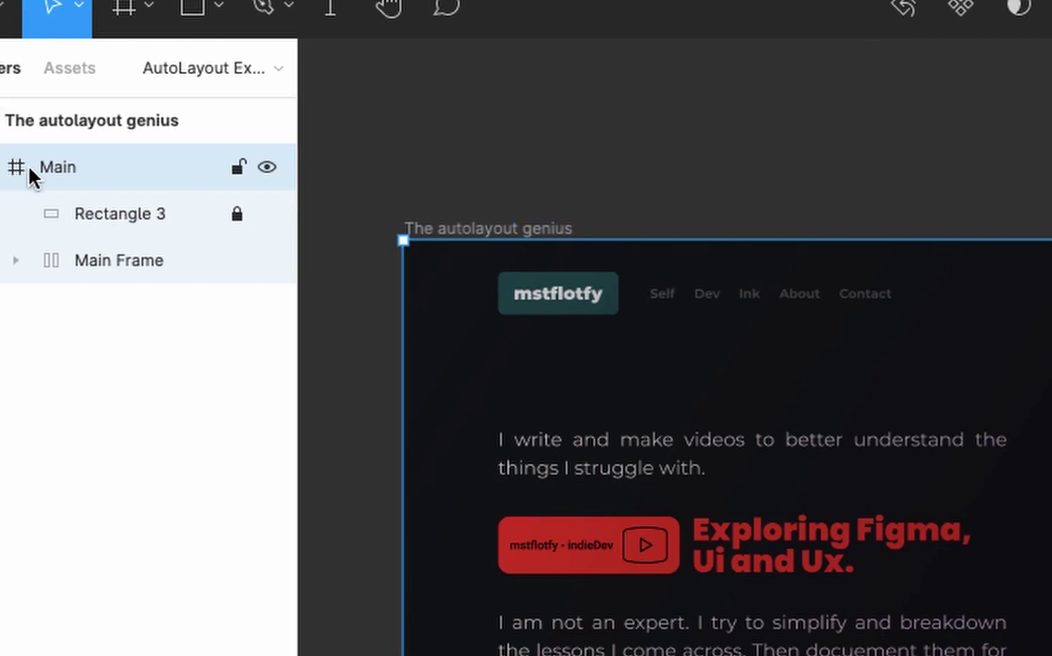
{"action": "left_click", "coordinate": [15, 260]}
{"action": "left_click", "coordinate": [50, 308]}
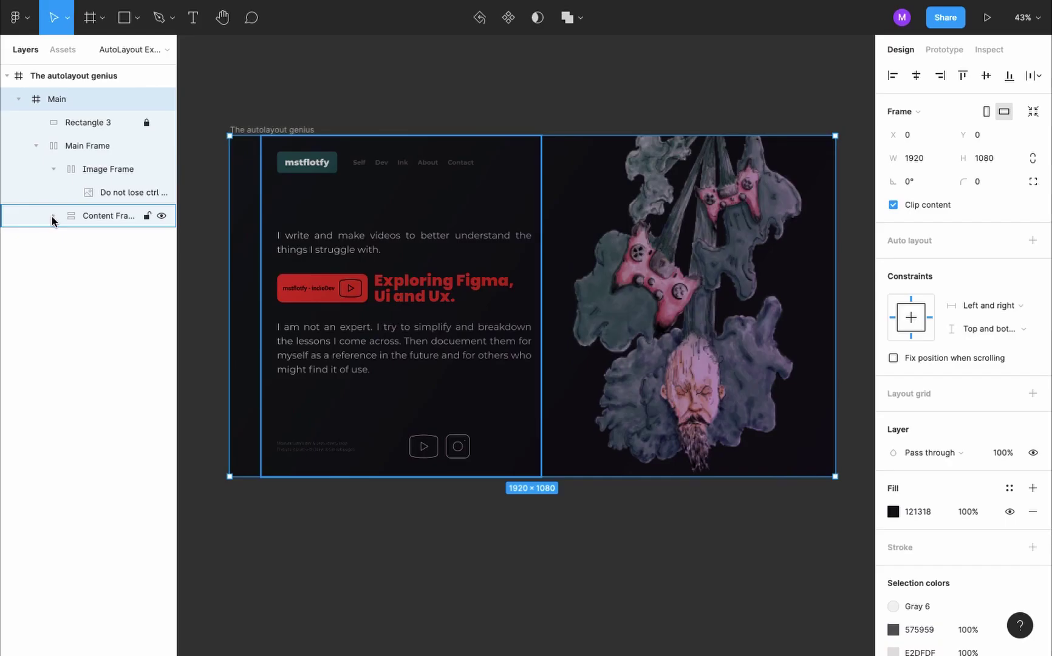
{"action": "left_click", "coordinate": [49, 401]}
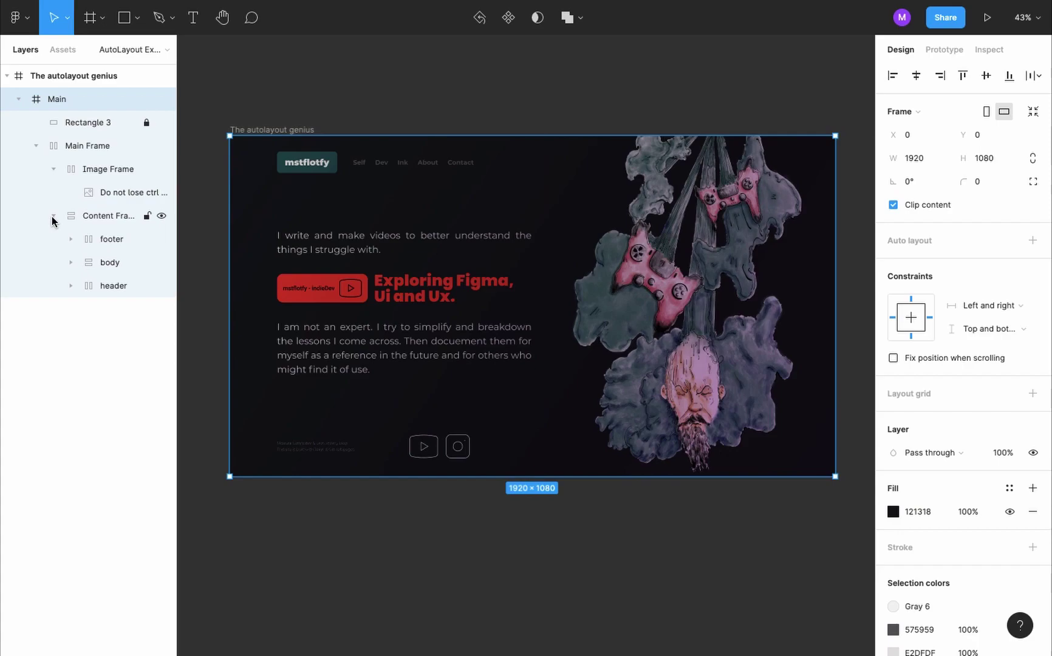
{"action": "left_click", "coordinate": [365, 201]}
{"action": "key", "text": "Escape"}
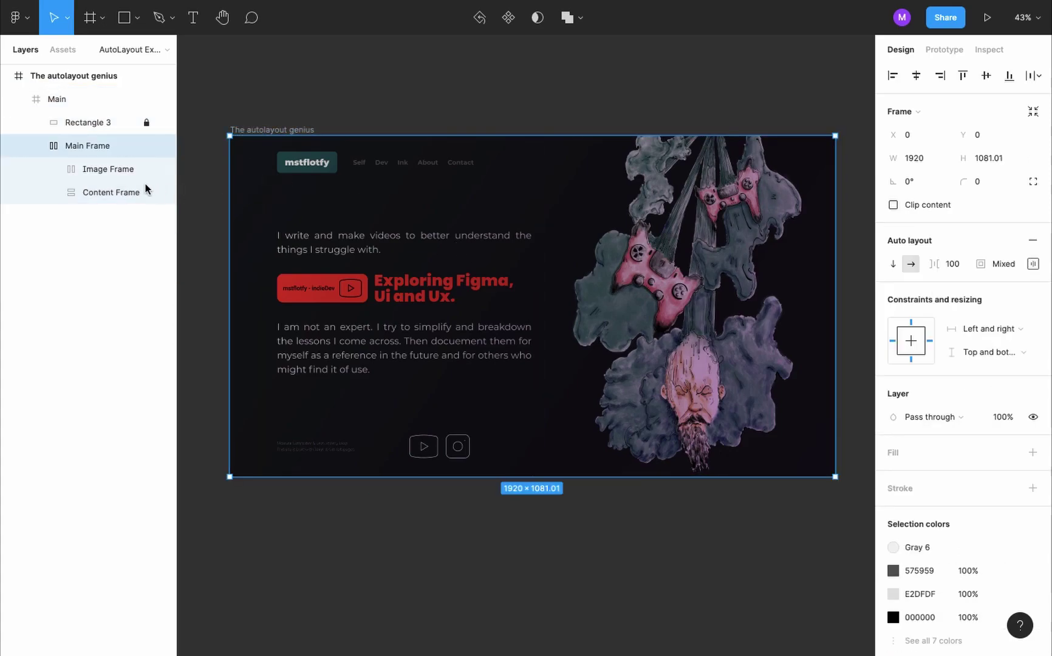
Inspect Image Frame, Content Frame, footer, body and header, then expand header's pages and tempLogo
{"action": "left_click", "coordinate": [103, 170]}
{"action": "left_click", "coordinate": [98, 193]}
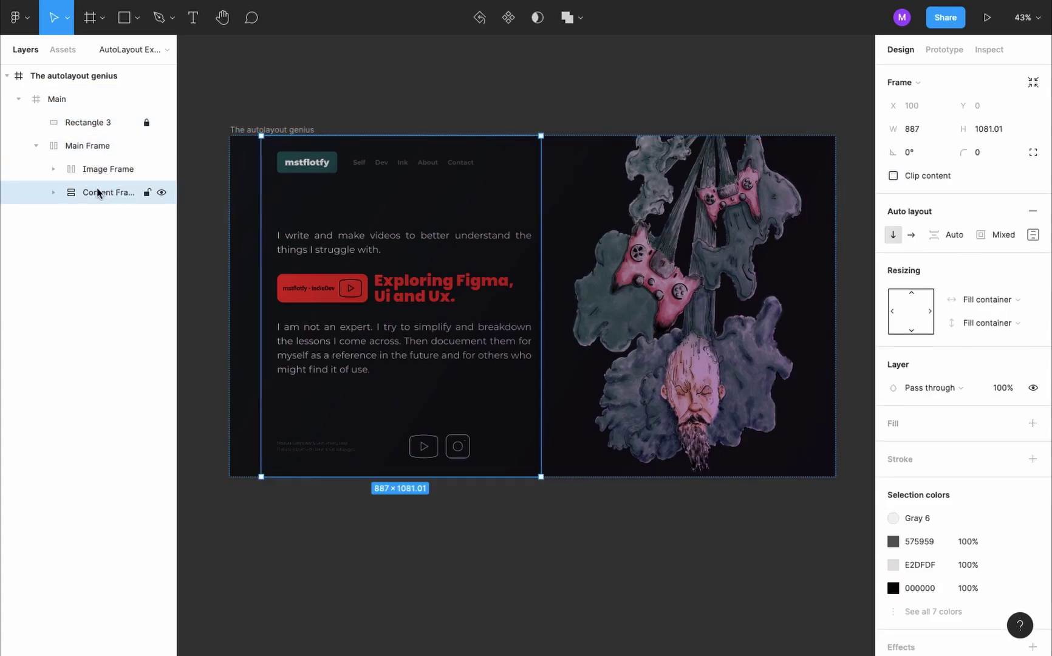
{"action": "left_click", "coordinate": [55, 193]}
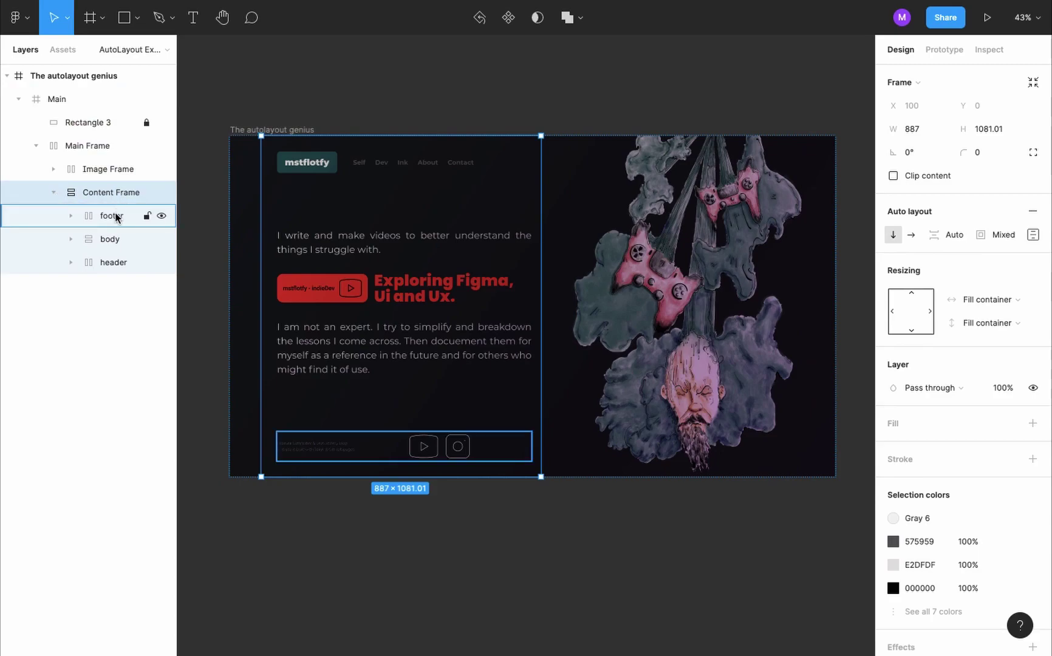
{"action": "left_click", "coordinate": [114, 216]}
{"action": "left_click", "coordinate": [117, 239]}
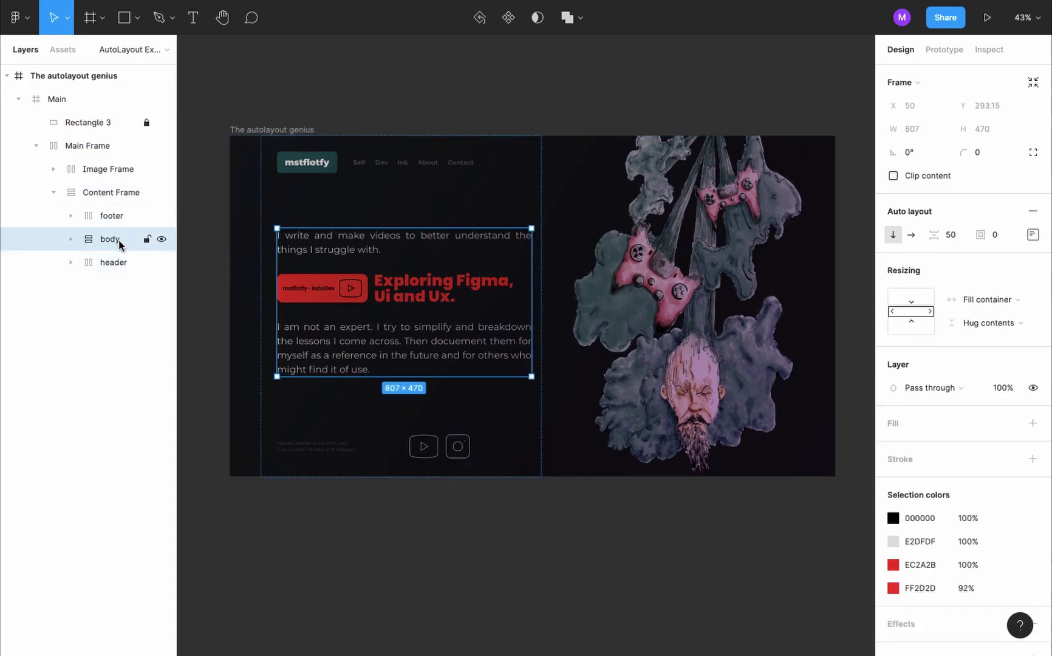
{"action": "left_click", "coordinate": [117, 264]}
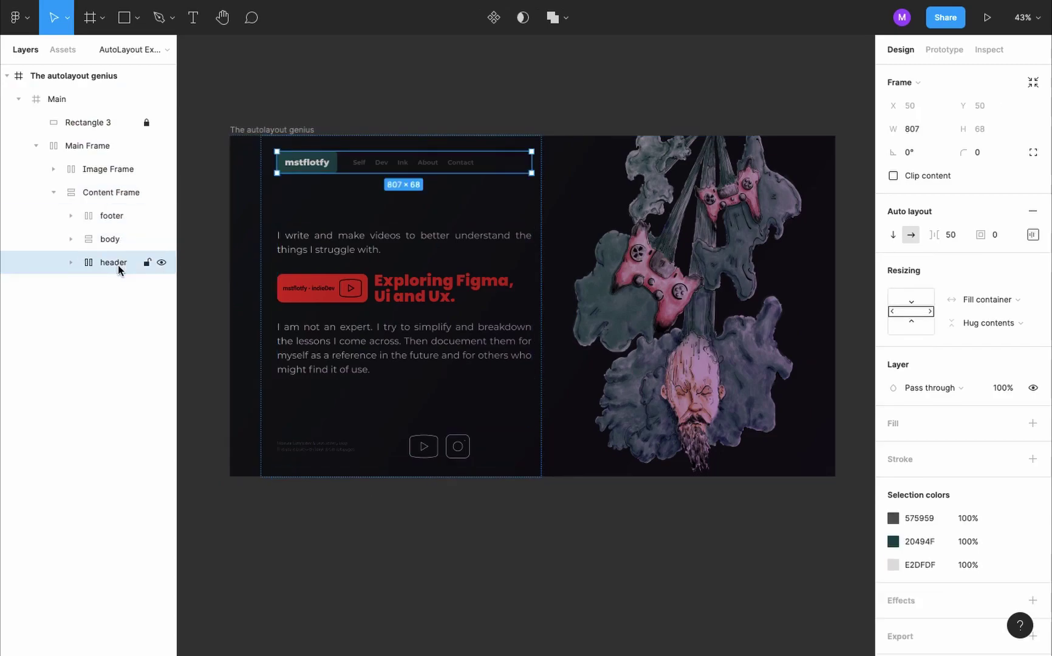
{"action": "left_click", "coordinate": [71, 262]}
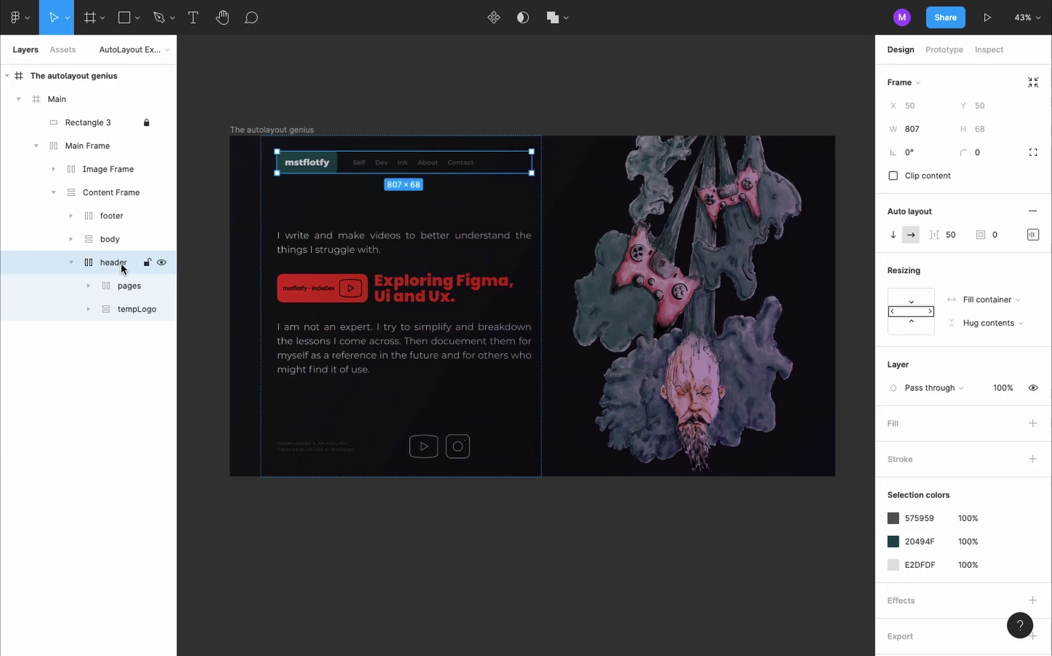
Add a new 'mstflotfy' text layer above the page
{"action": "scroll", "coordinate": [357, 200], "scroll_direction": "up", "scroll_amount": 5}
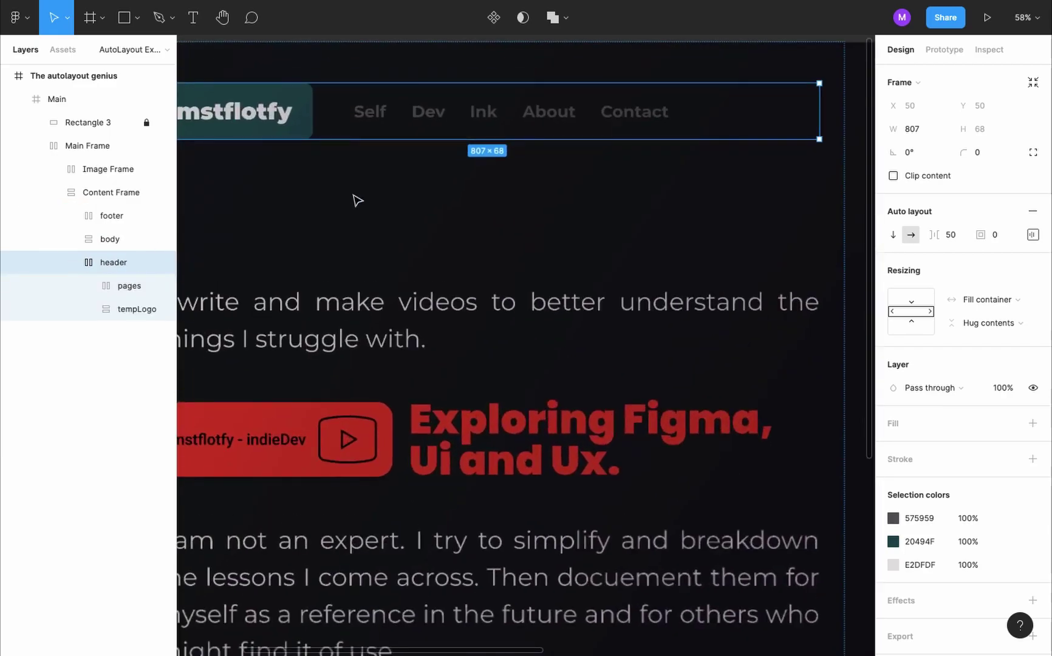
{"action": "scroll", "coordinate": [357, 200], "scroll_direction": "down", "scroll_amount": 3}
{"action": "scroll", "coordinate": [393, 222], "scroll_direction": "up", "scroll_amount": 3}
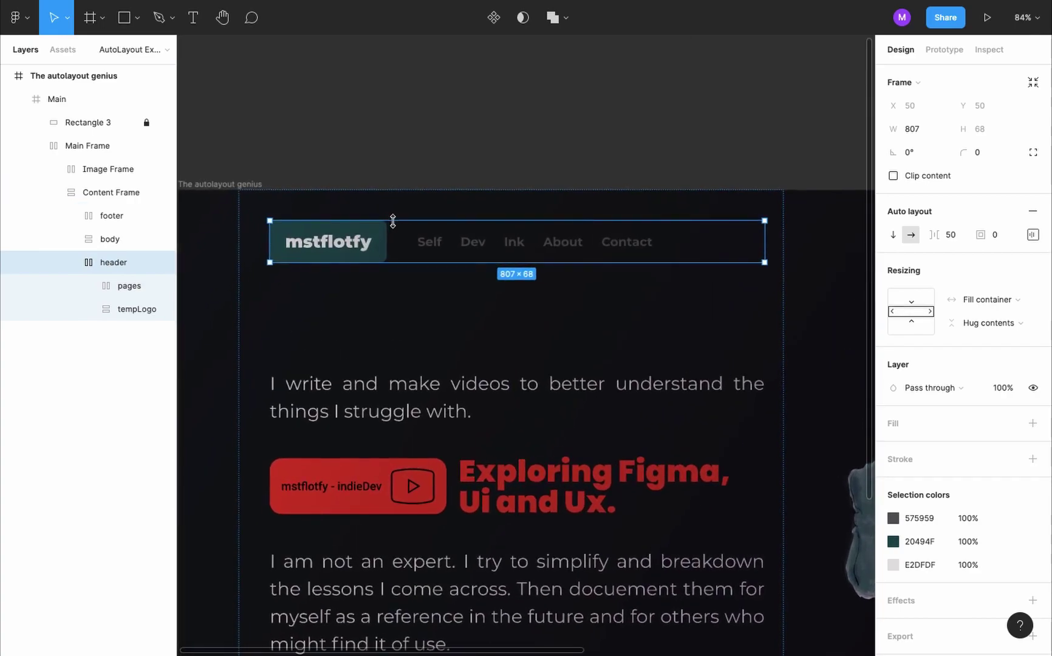
{"action": "key", "text": "t"}
{"action": "left_click", "coordinate": [299, 85]}
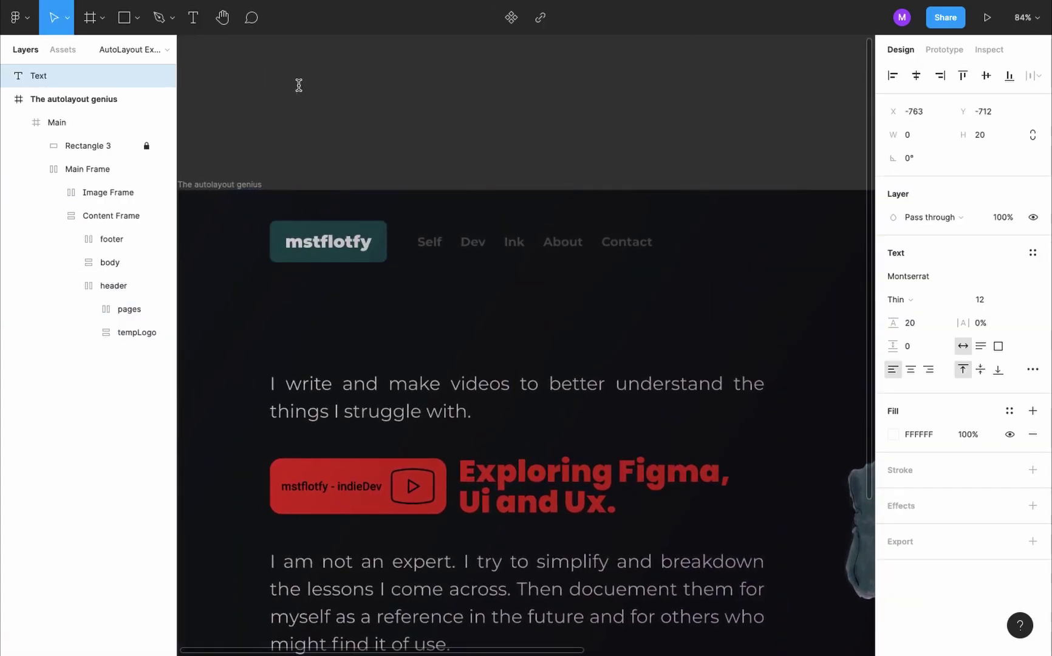
{"action": "type", "text": "mstflotfy"}
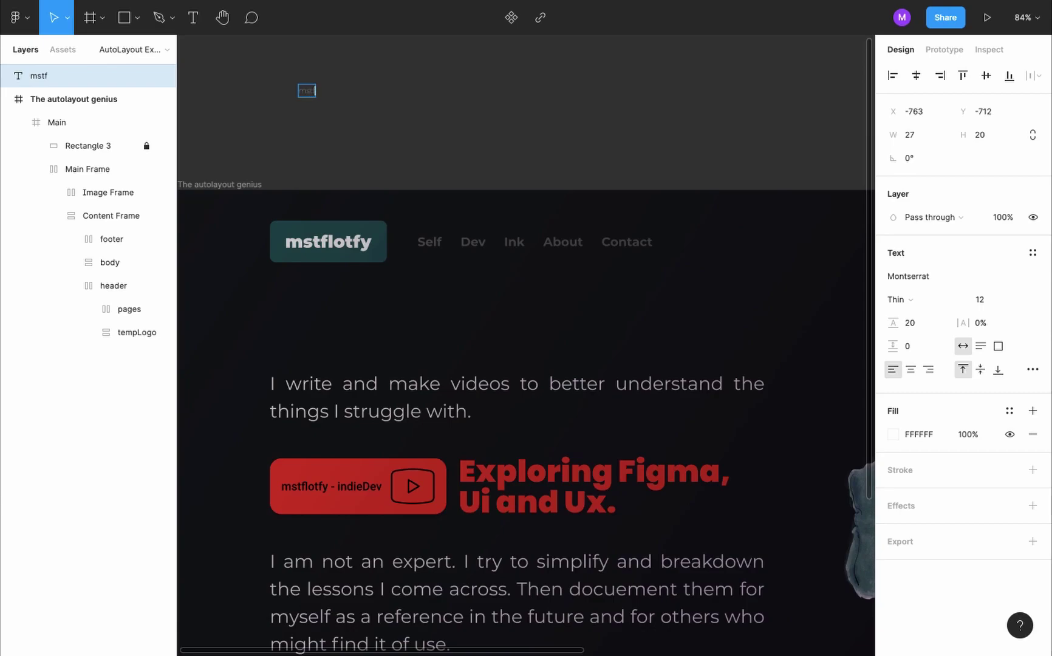
{"action": "key", "text": "Escape"}
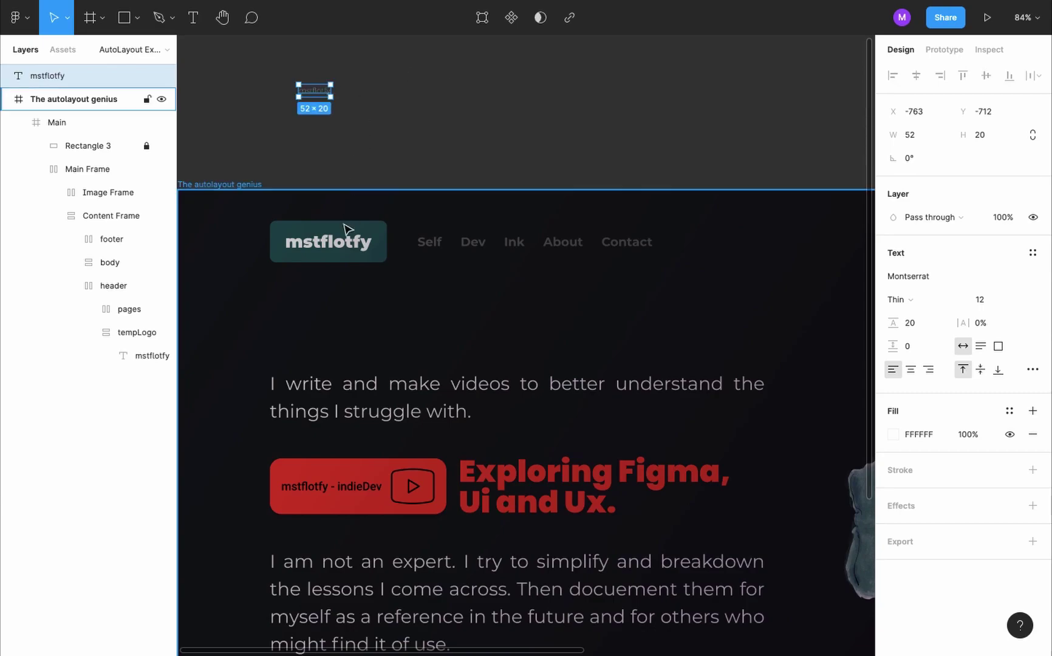
Copy the original logo text's properties onto the new text and wrap it in auto layout
{"action": "left_click", "coordinate": [350, 246]}
{"action": "double_click", "coordinate": [351, 246]}
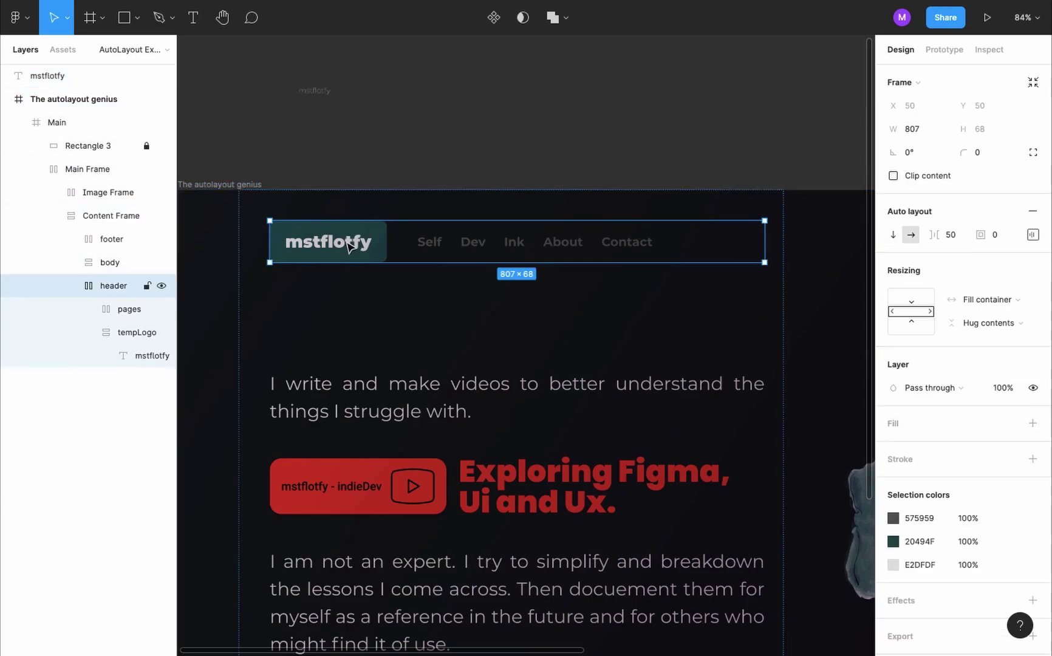
{"action": "double_click", "coordinate": [353, 246]}
{"action": "double_click", "coordinate": [354, 246]}
{"action": "right_click", "coordinate": [358, 246]}
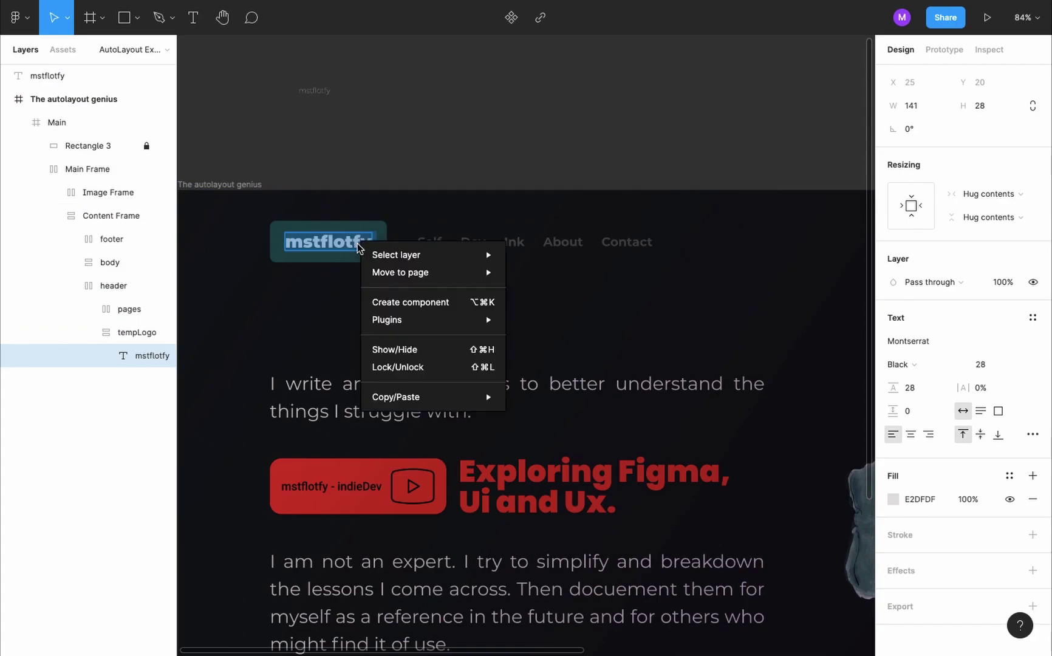
{"action": "mouse_move", "coordinate": [458, 407]}
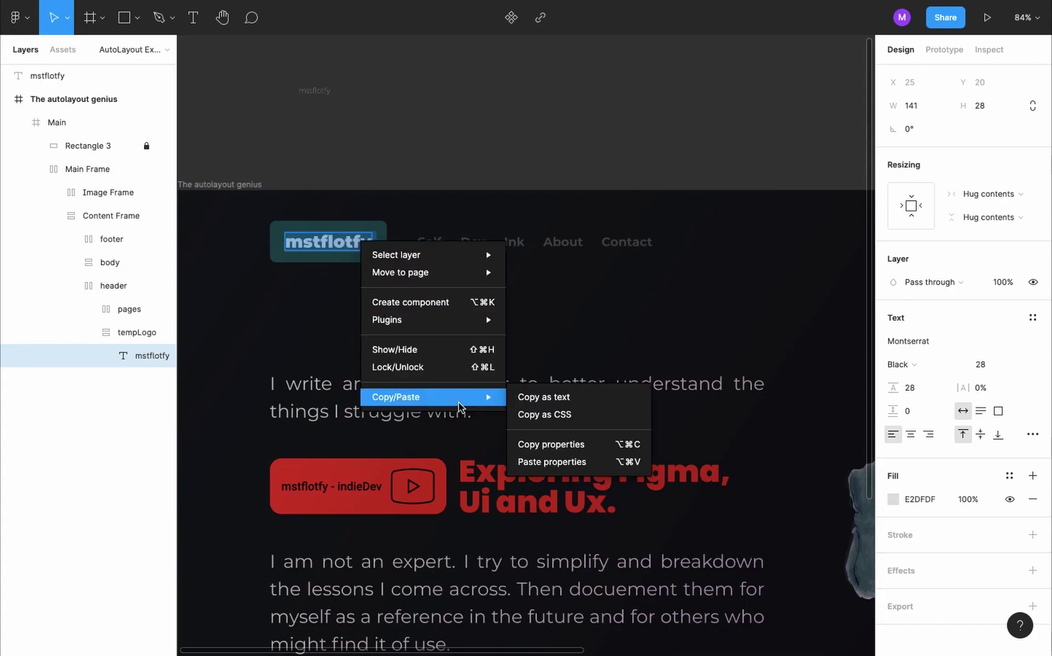
{"action": "left_click", "coordinate": [606, 450]}
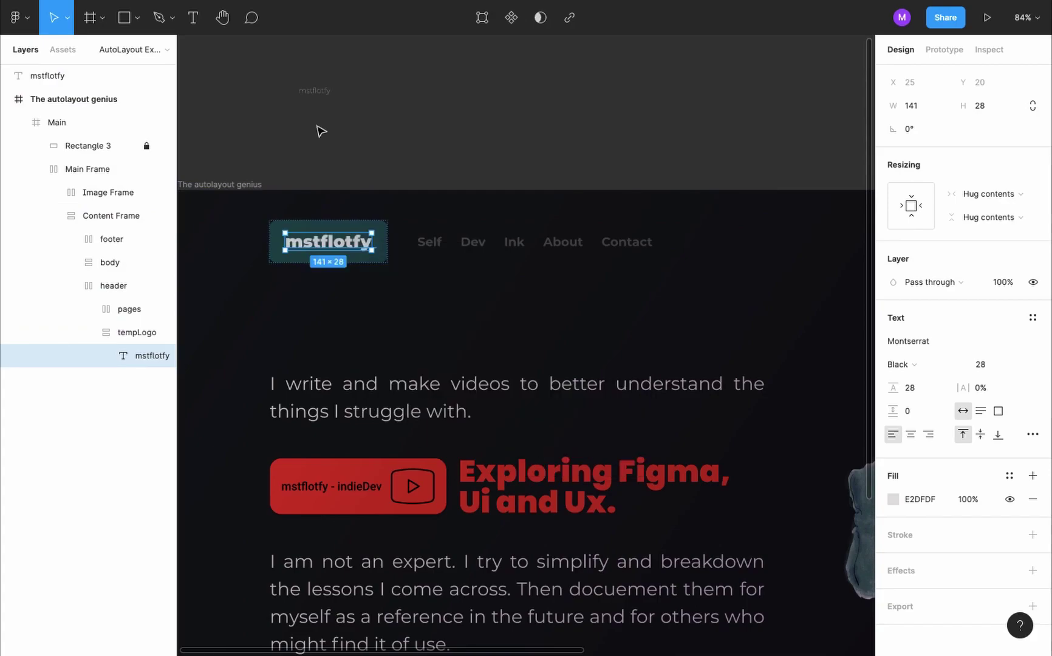
{"action": "left_click", "coordinate": [314, 91]}
{"action": "key", "text": "ctrl+alt+v"}
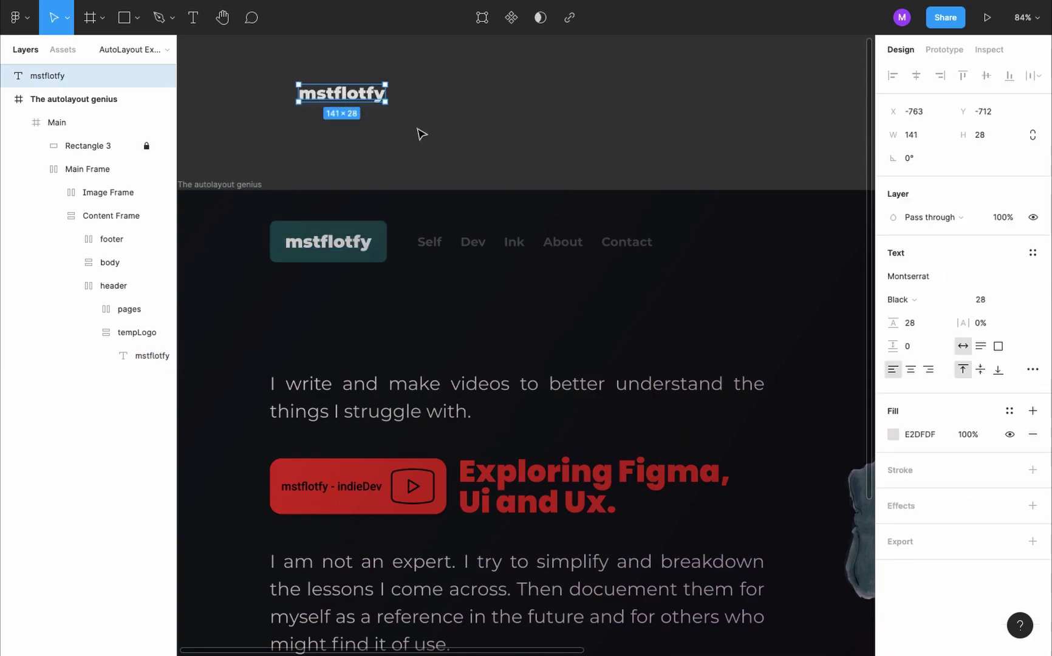
{"action": "key", "text": "alt+l"}
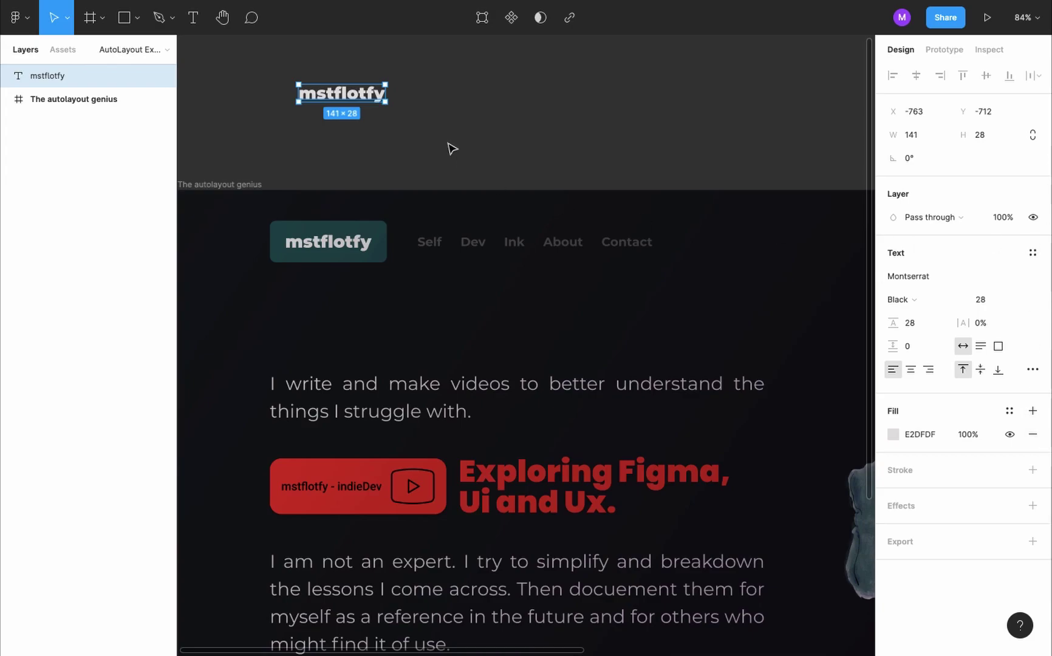
{"action": "key", "text": "shift+a"}
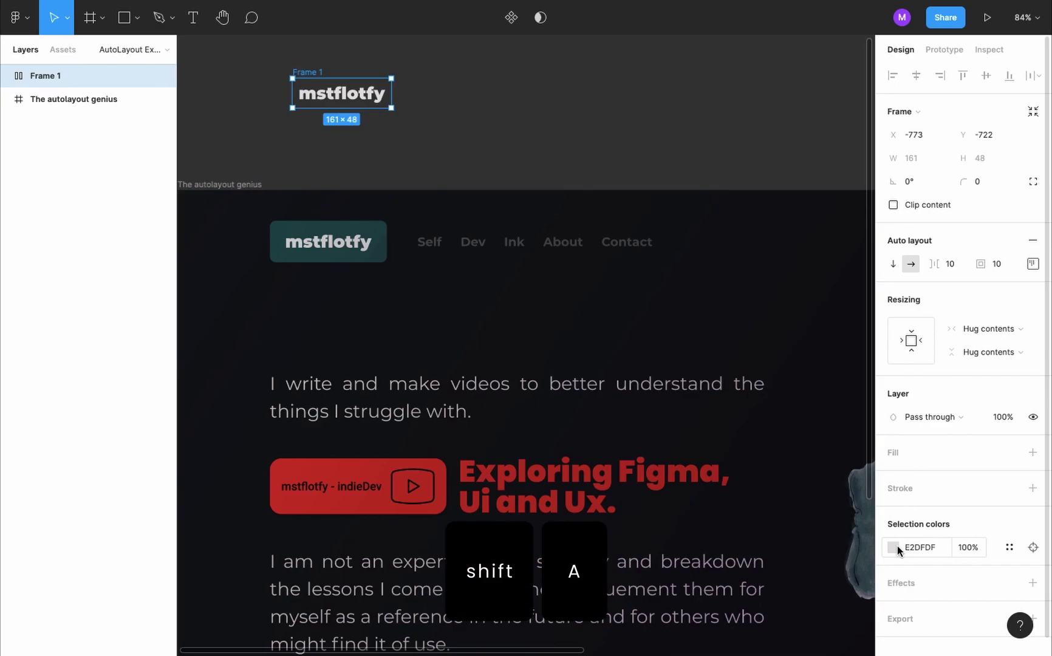
Fill Frame 1 with the page's teal logo colour and try paddings of 30, then 10 20
{"action": "key", "text": "i"}
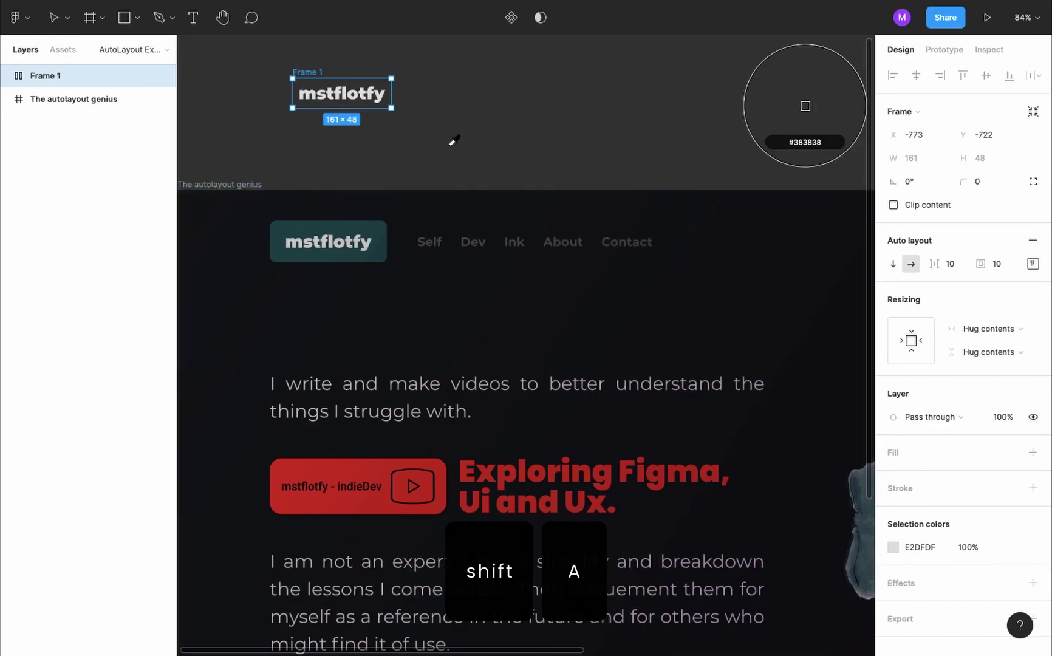
{"action": "left_click", "coordinate": [376, 227]}
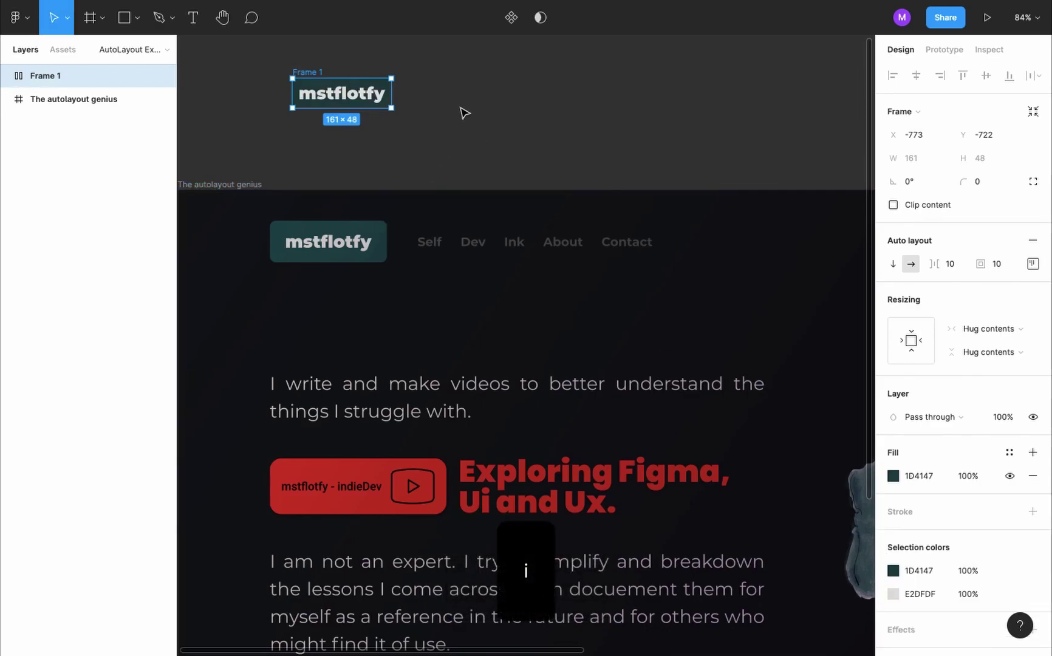
{"action": "left_click", "coordinate": [999, 266]}
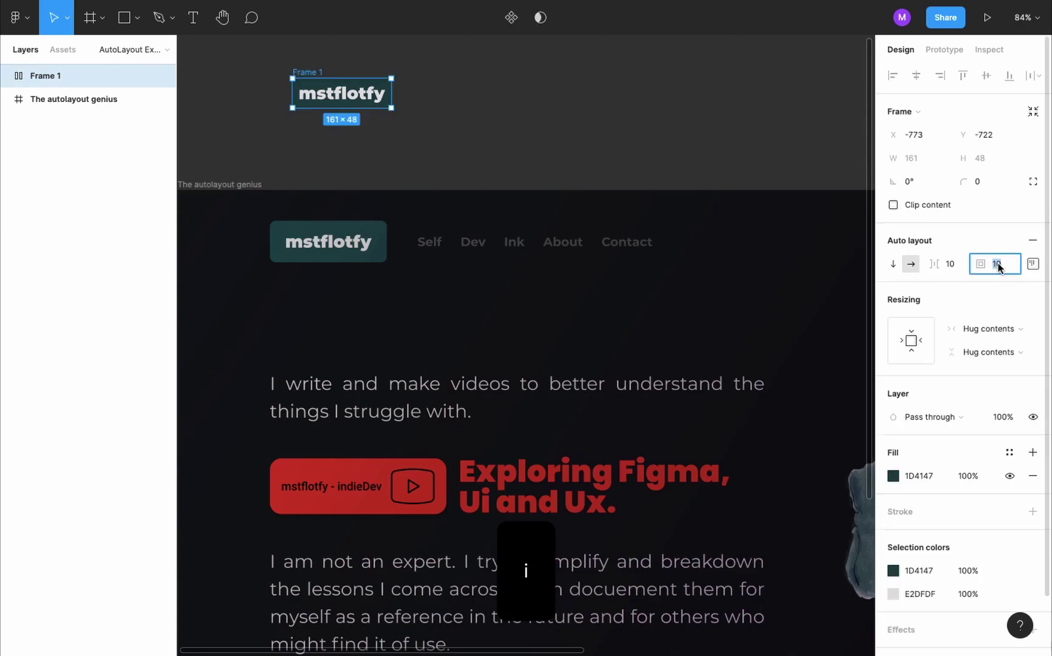
{"action": "type", "text": "30"}
{"action": "key", "text": "Return"}
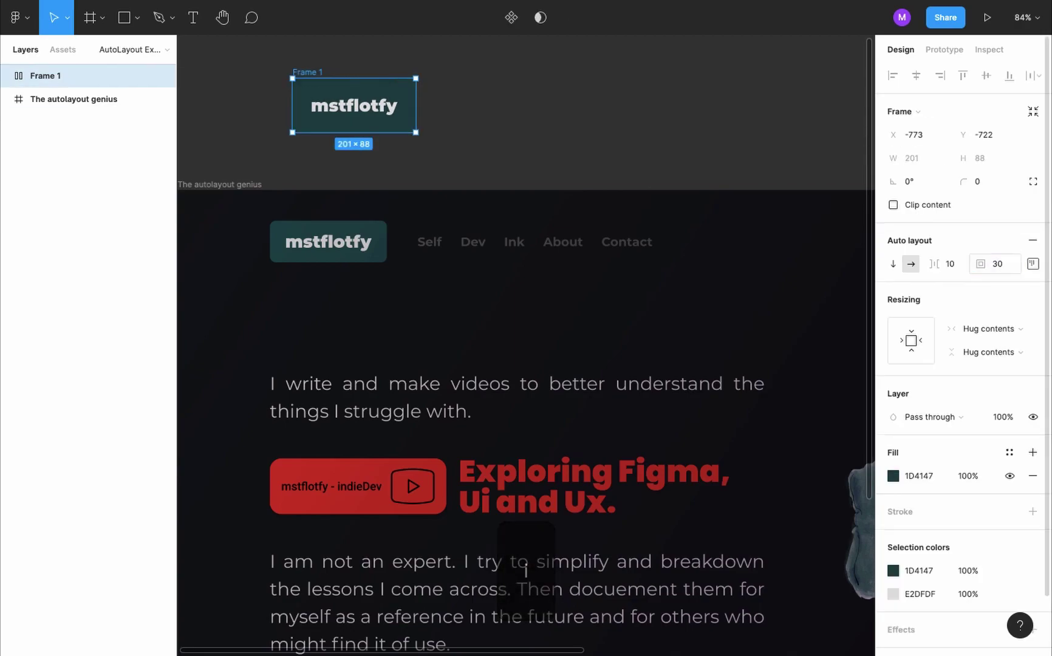
{"action": "left_click", "coordinate": [999, 267]}
{"action": "type", "text": "10 20"}
{"action": "key", "text": "Return"}
{"action": "left_click", "coordinate": [1032, 264]}
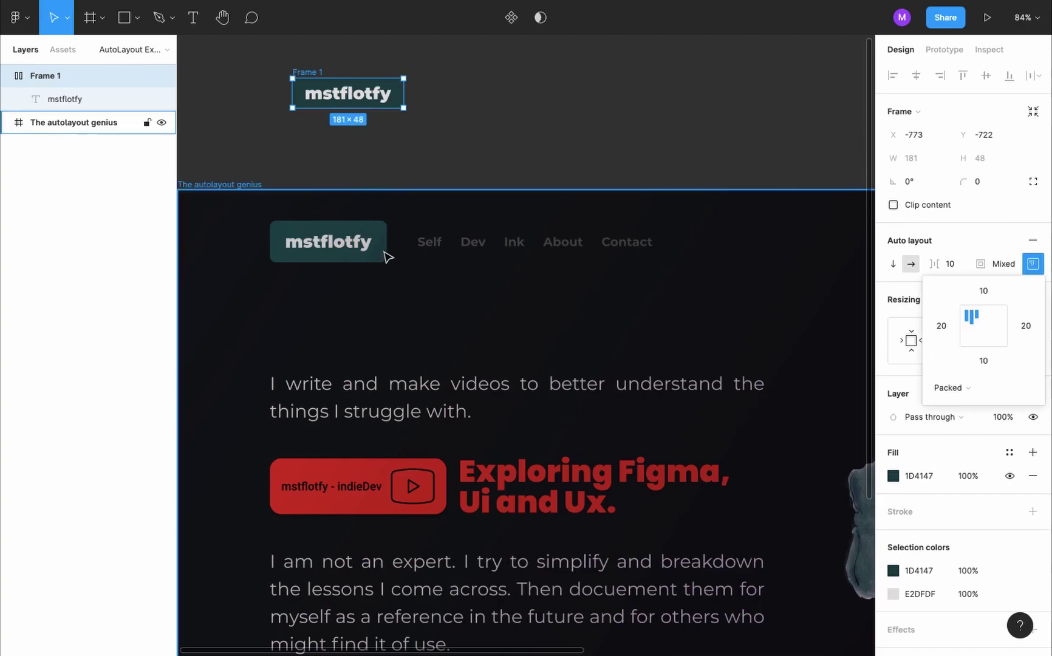
Set Frame 1's corner radius to 5 and its padding to 20 vertical, 30 horizontal
{"action": "left_click", "coordinate": [979, 179]}
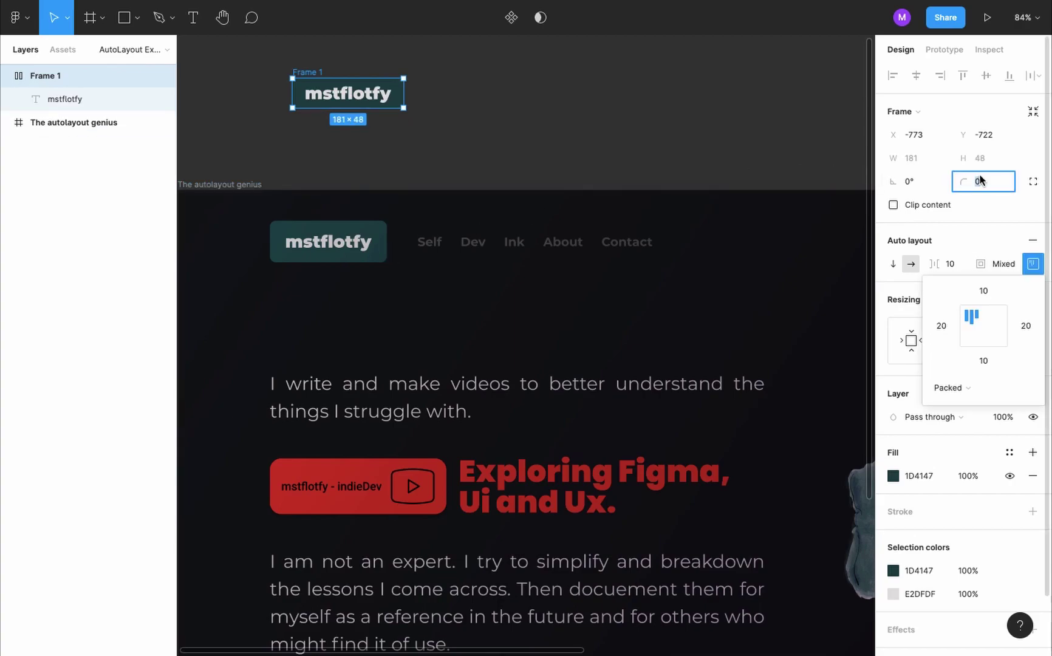
{"action": "type", "text": "5"}
{"action": "key", "text": "Return"}
{"action": "left_click", "coordinate": [657, 66]}
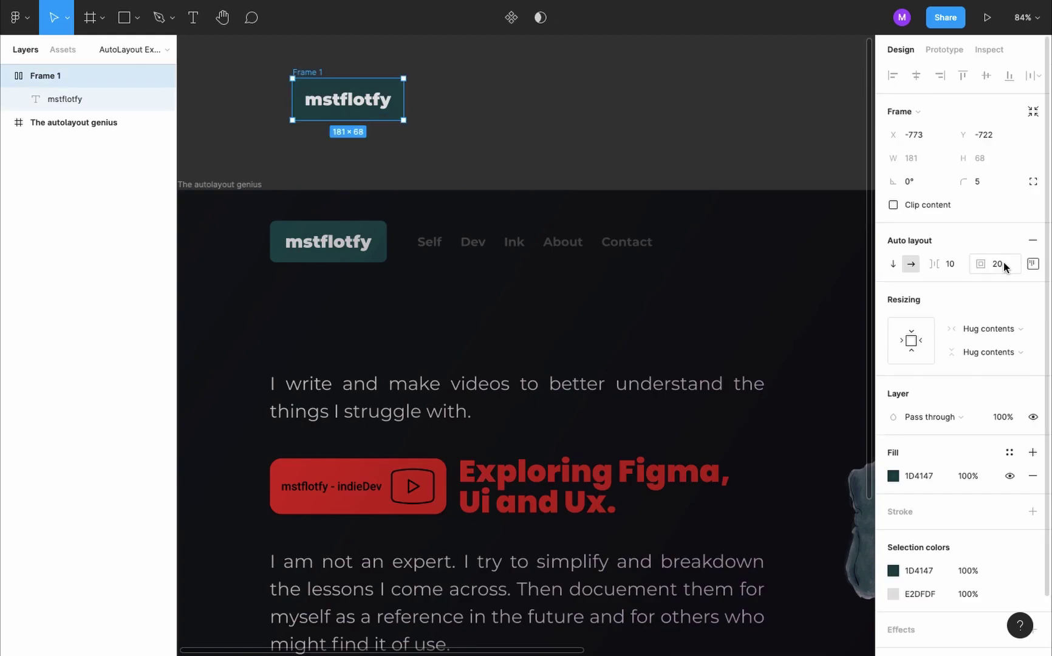
{"action": "left_click", "coordinate": [1003, 266]}
{"action": "key", "text": "Right"}
{"action": "type", "text": ","}
{"action": "type", "text": "30"}
{"action": "key", "text": "Return"}
{"action": "left_click", "coordinate": [1033, 263]}
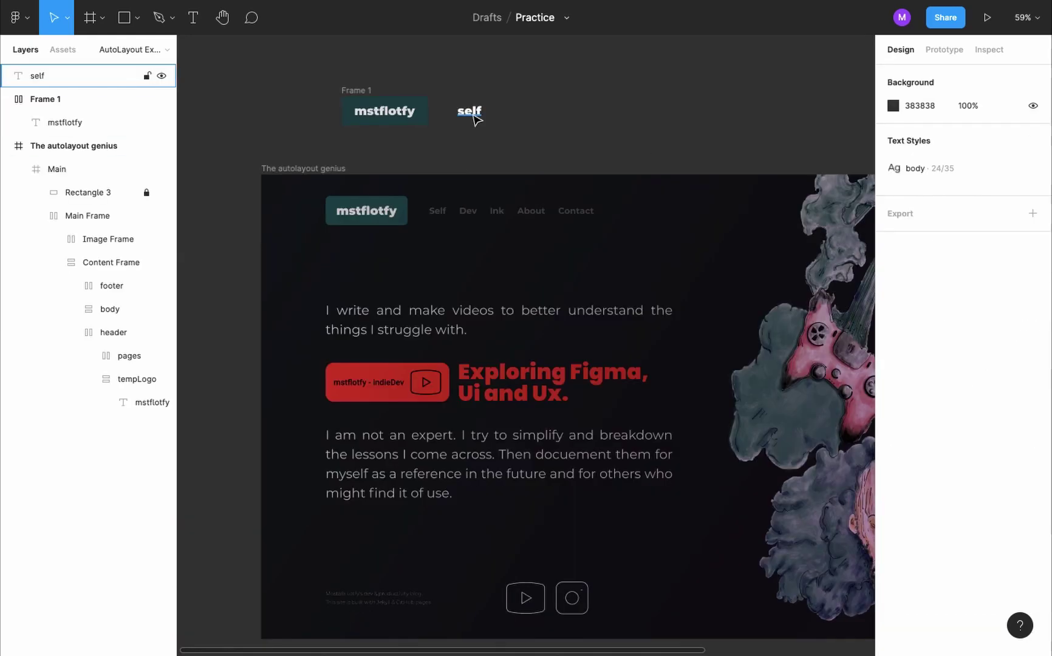
Copy the Self nav link's text properties onto the new text beside the logo
{"action": "key", "text": "Escape"}
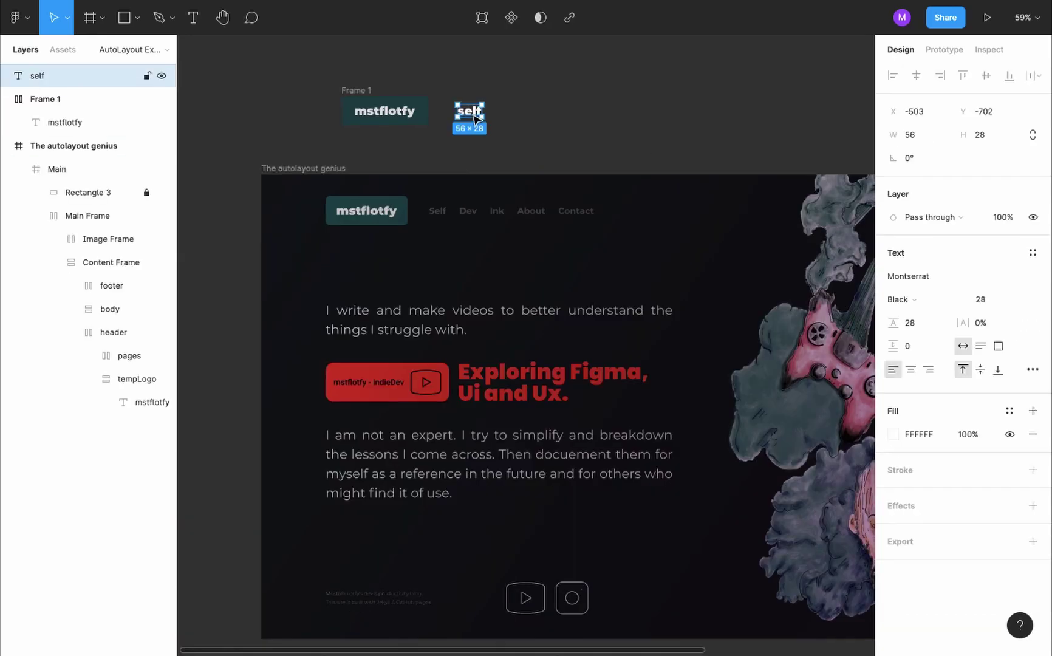
{"action": "double_click", "coordinate": [436, 214]}
{"action": "double_click", "coordinate": [437, 216]}
{"action": "double_click", "coordinate": [439, 217]}
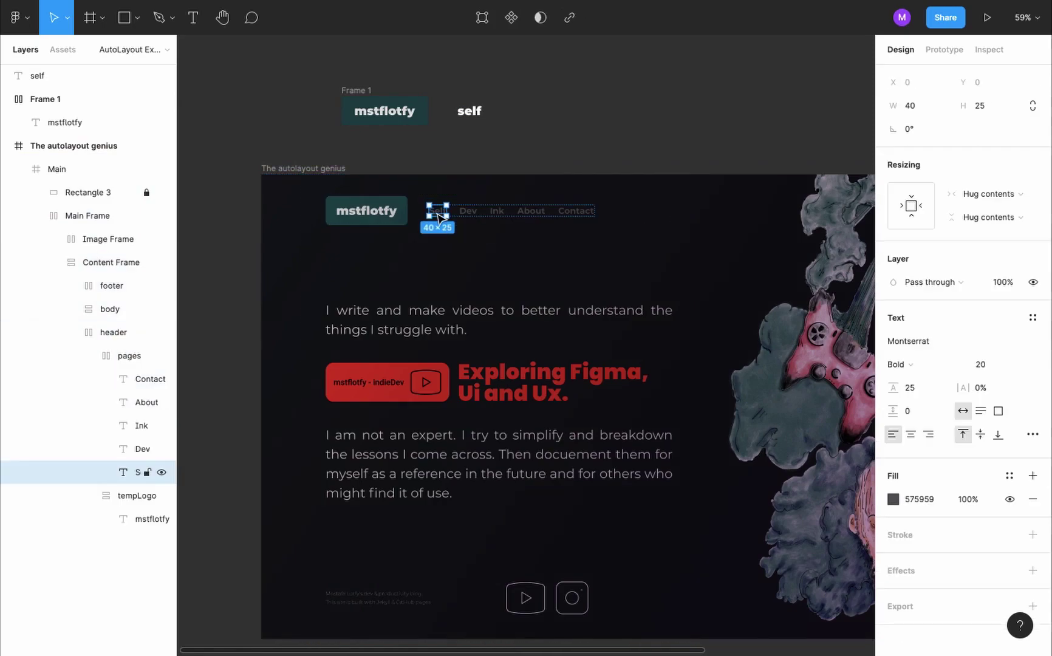
{"action": "right_click", "coordinate": [439, 217]}
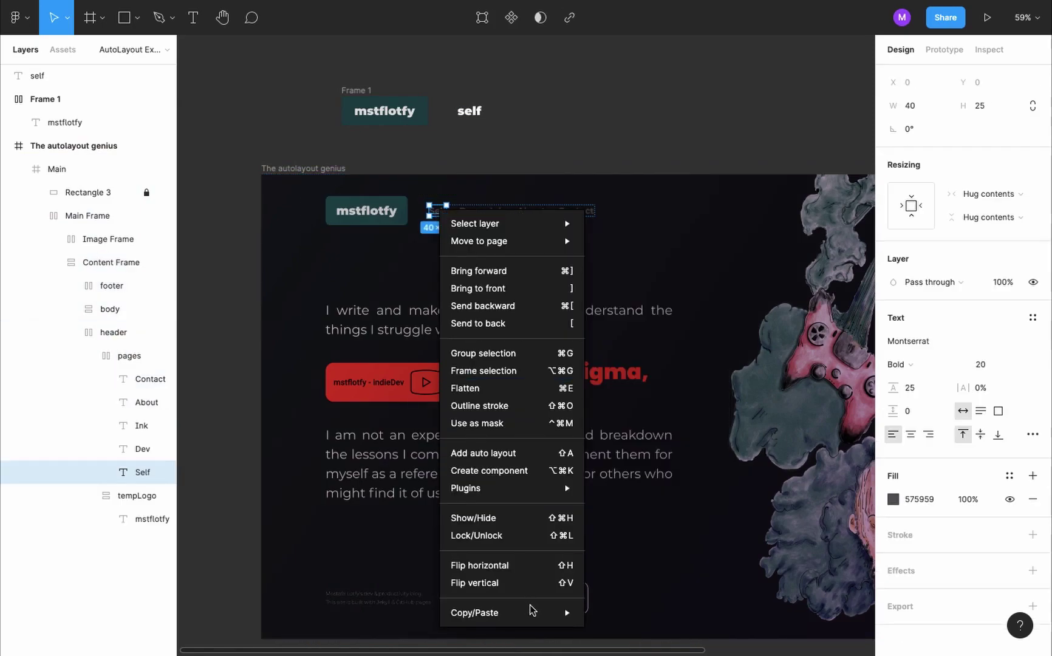
{"action": "mouse_move", "coordinate": [566, 609]}
{"action": "left_click", "coordinate": [692, 597]}
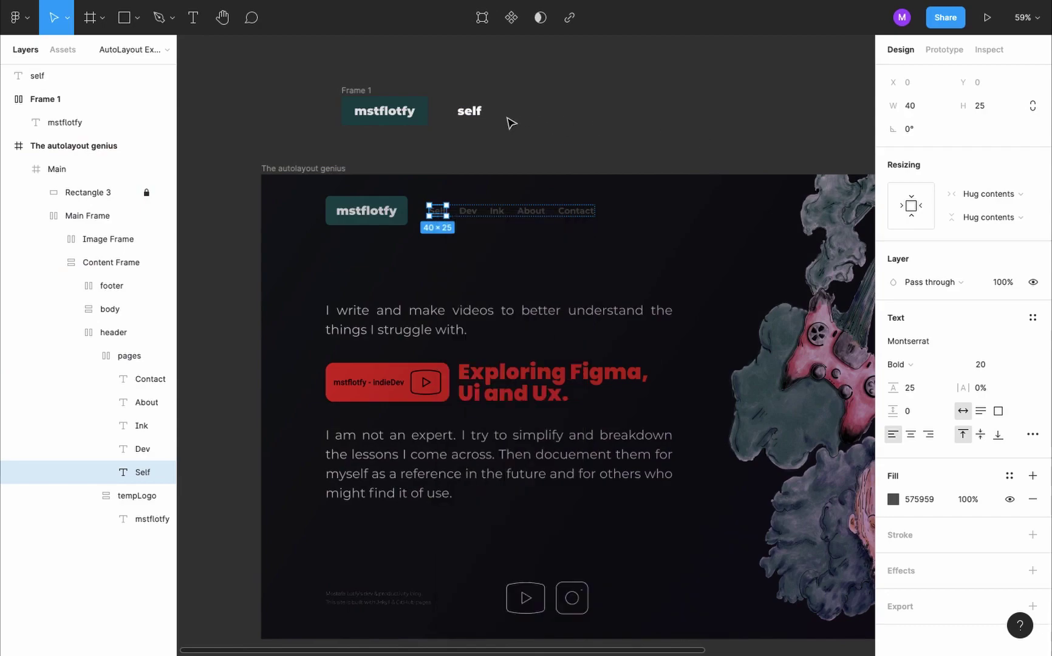
{"action": "left_click", "coordinate": [465, 110]}
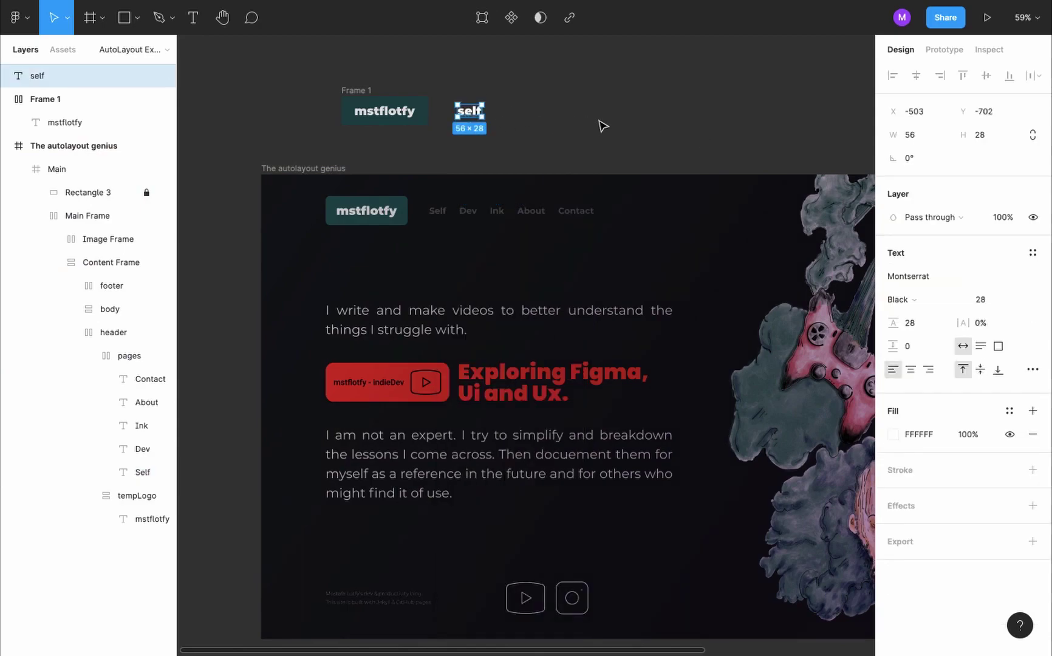
{"action": "key", "text": "ctrl+alt+v"}
Duplicate the styled text and reword the two copies as 'Self' and 'Dev'
{"action": "scroll", "coordinate": [467, 113], "scroll_direction": "up", "scroll_amount": 2}
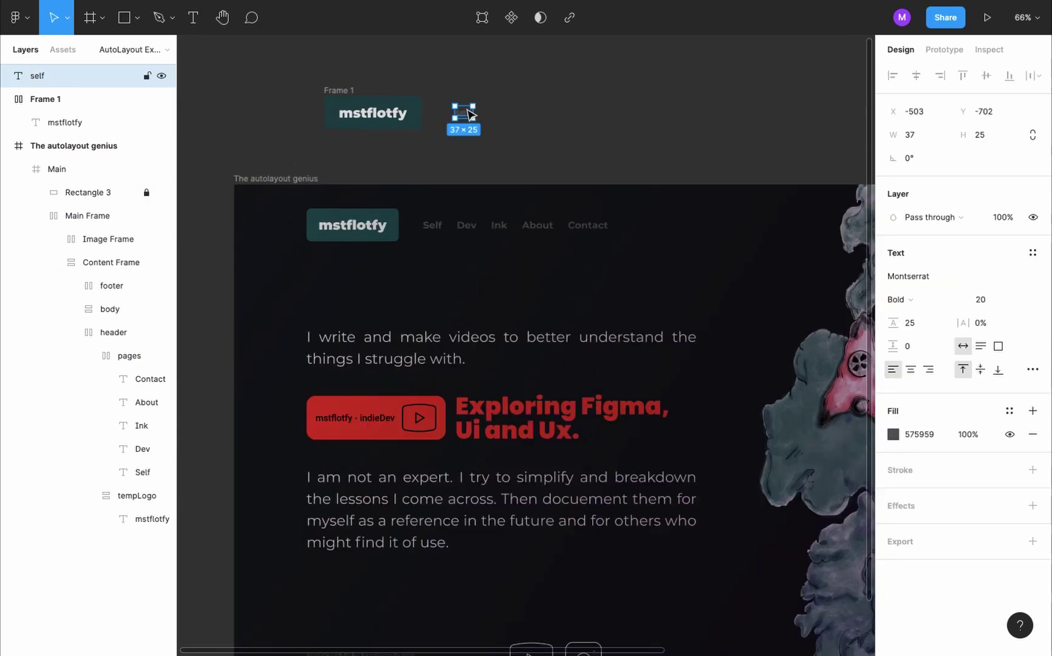
{"action": "left_click_drag", "start_coordinate": [471, 114], "coordinate": [504, 115]}
{"action": "double_click", "coordinate": [504, 116]}
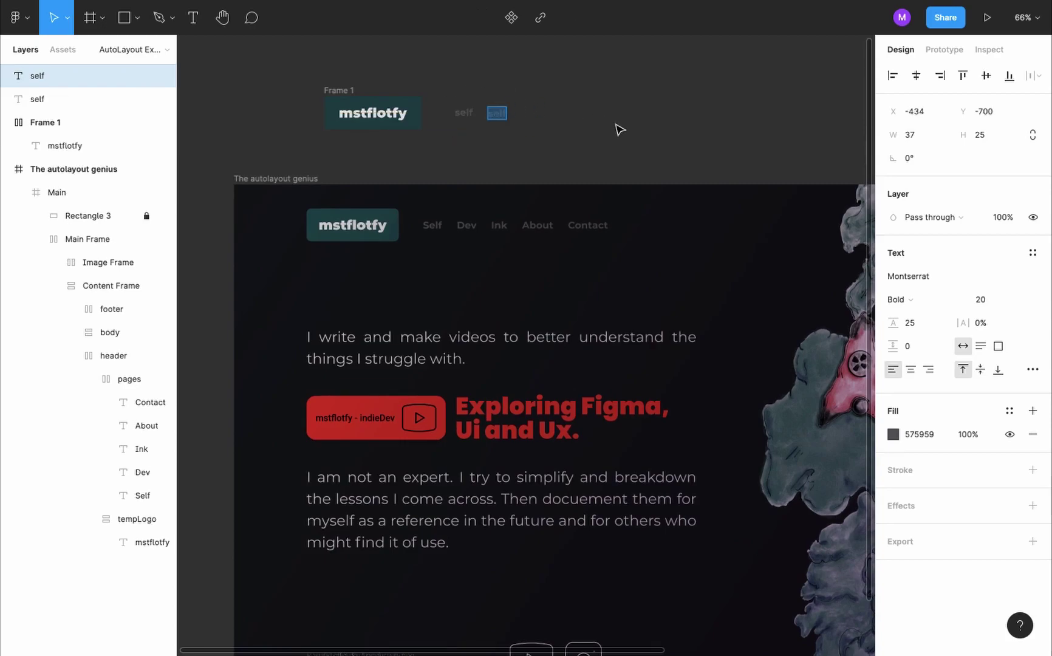
{"action": "type", "text": "Dev"}
{"action": "double_click", "coordinate": [465, 112]}
{"action": "type", "text": "Self"}
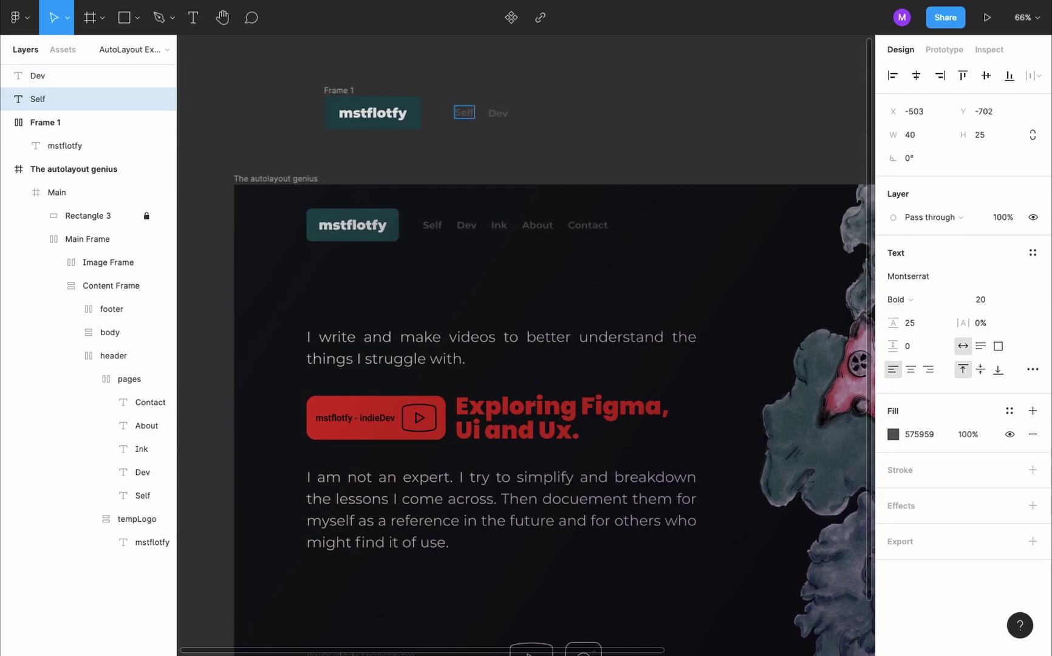
{"action": "left_click", "coordinate": [524, 94]}
Wrap Self and Dev in an auto-layout frame and rename it 'pages'
{"action": "left_click", "coordinate": [463, 113]}
{"action": "left_click", "coordinate": [501, 114], "text": "shift"}
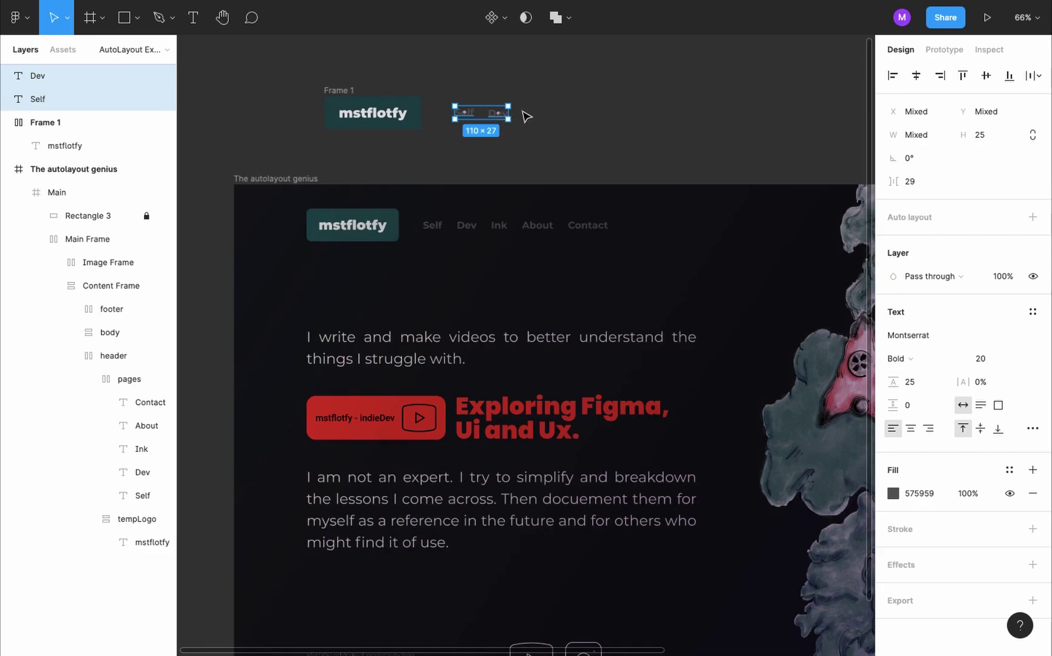
{"action": "key", "text": "shift+a"}
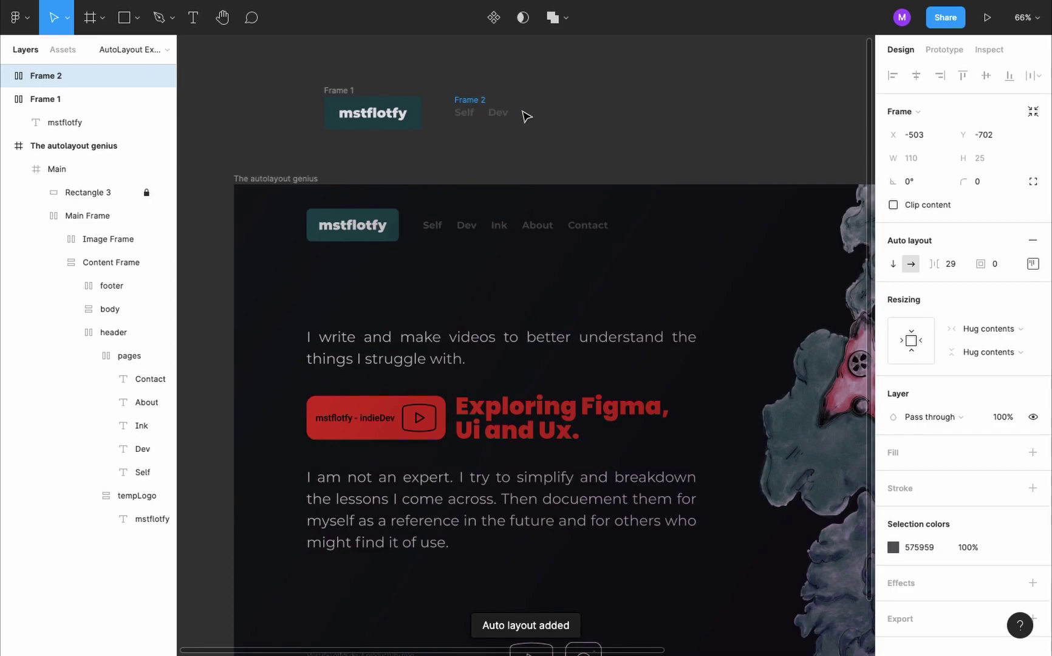
{"action": "double_click", "coordinate": [63, 77]}
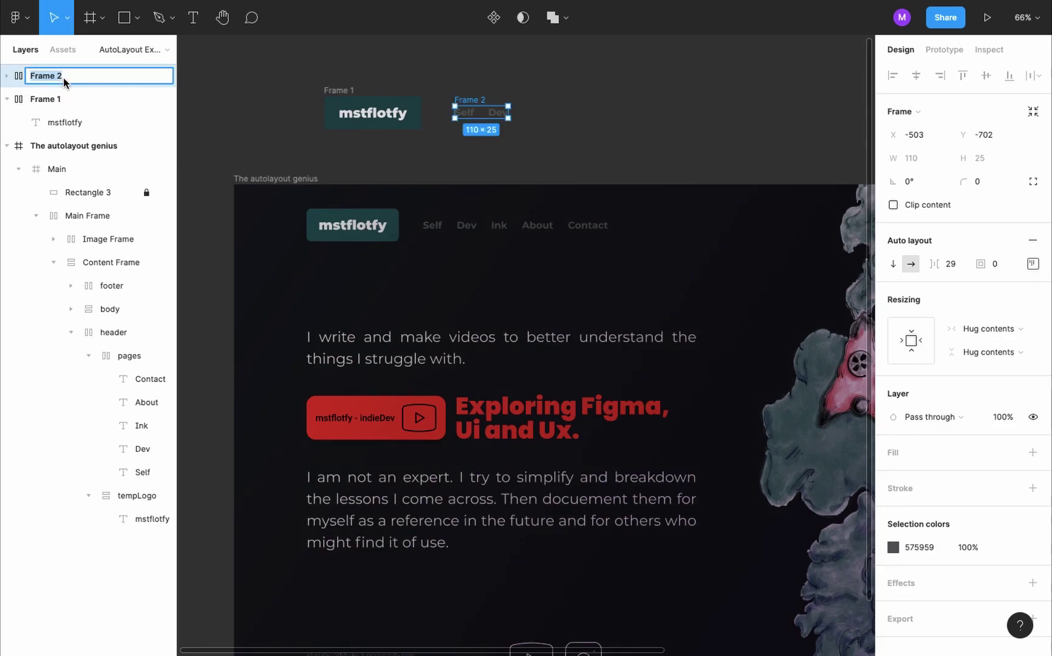
Name the link frame pages and the logo frame homeButton
{"action": "type", "text": "pages"}
{"action": "key", "text": "Return"}
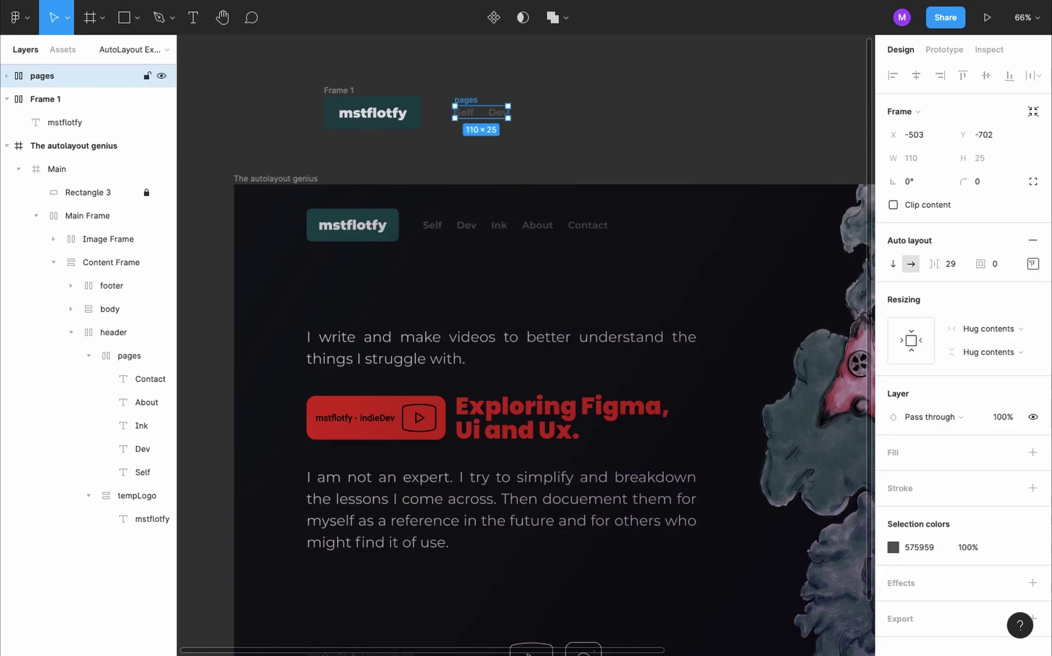
{"action": "double_click", "coordinate": [55, 98]}
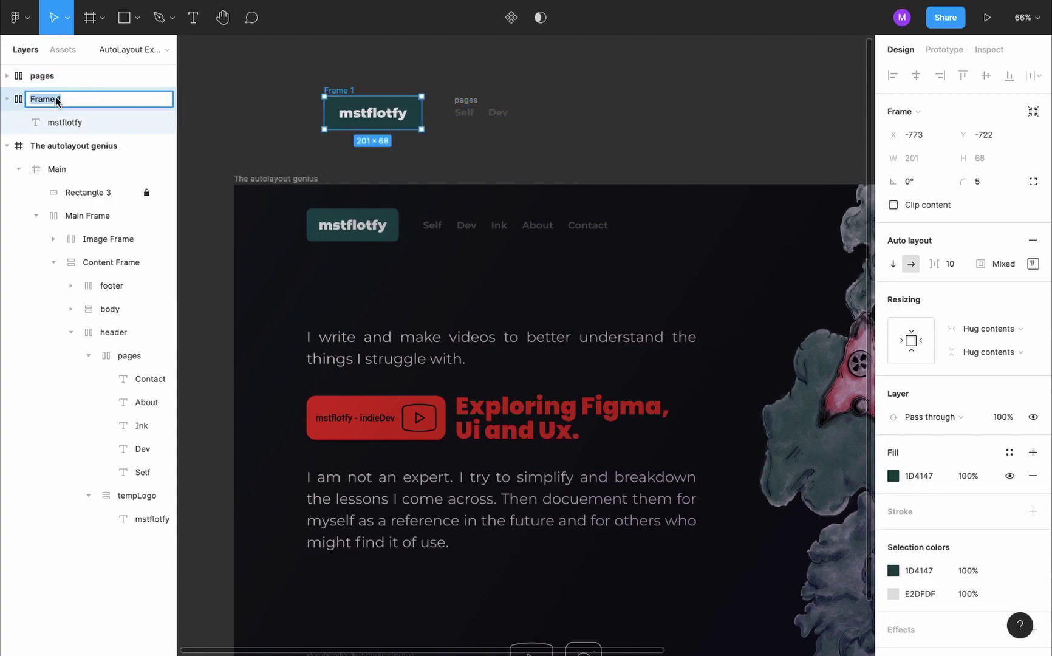
{"action": "type", "text": "homeButton"}
{"action": "key", "text": "Return"}
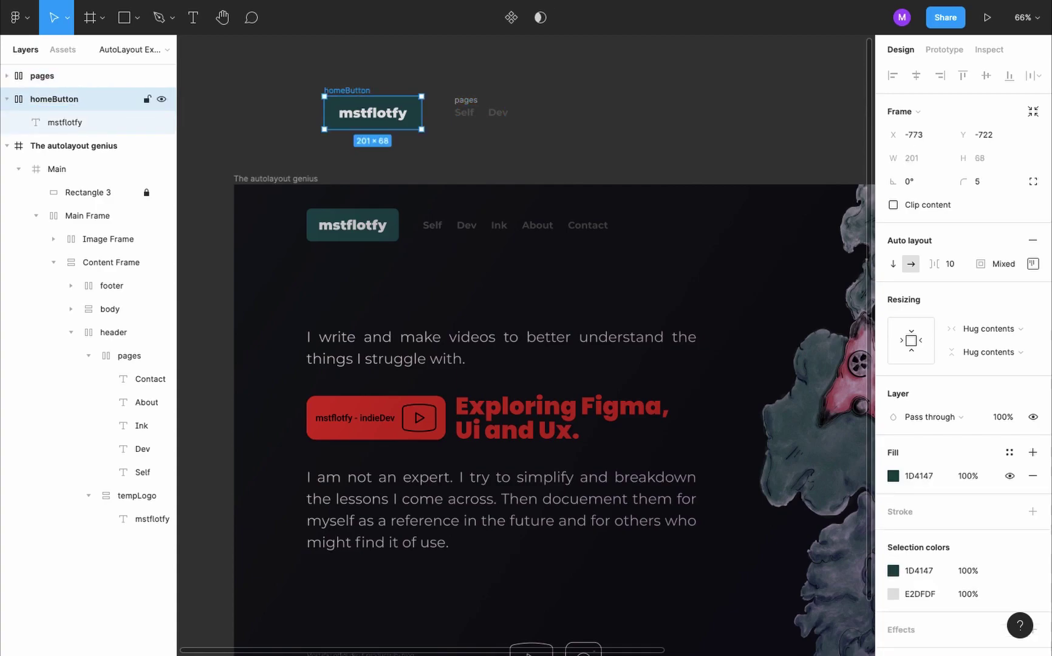
Duplicate the Dev link inside pages and place pages beside homeButton, vertically centred
{"action": "left_click", "coordinate": [465, 99]}
{"action": "left_click", "coordinate": [498, 112]}
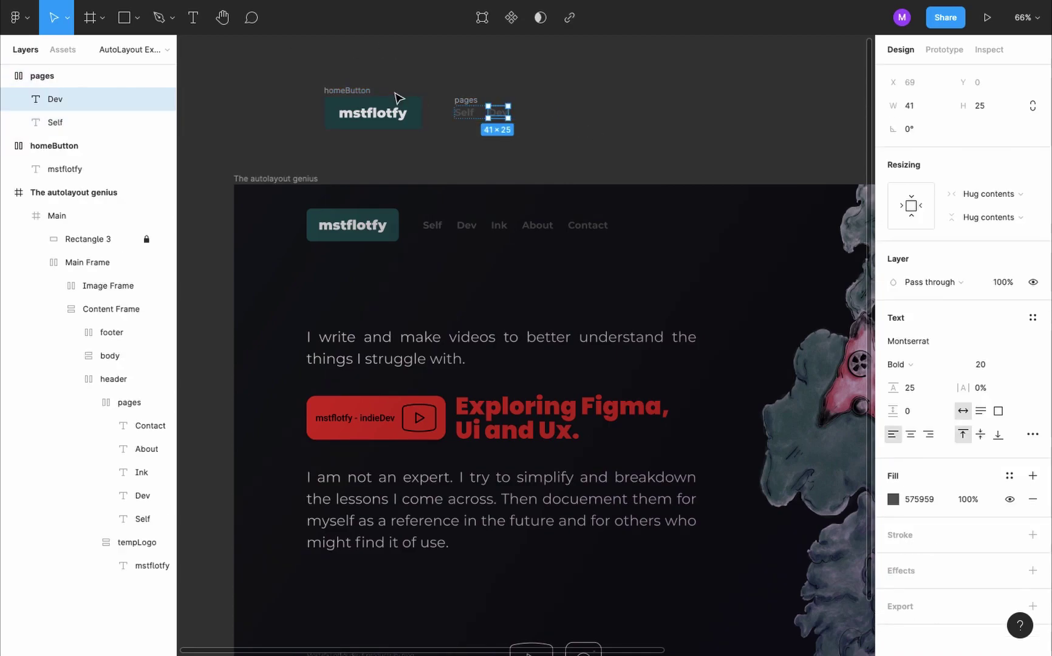
{"action": "key", "text": "super+c"}
{"action": "key", "text": "super+v"}
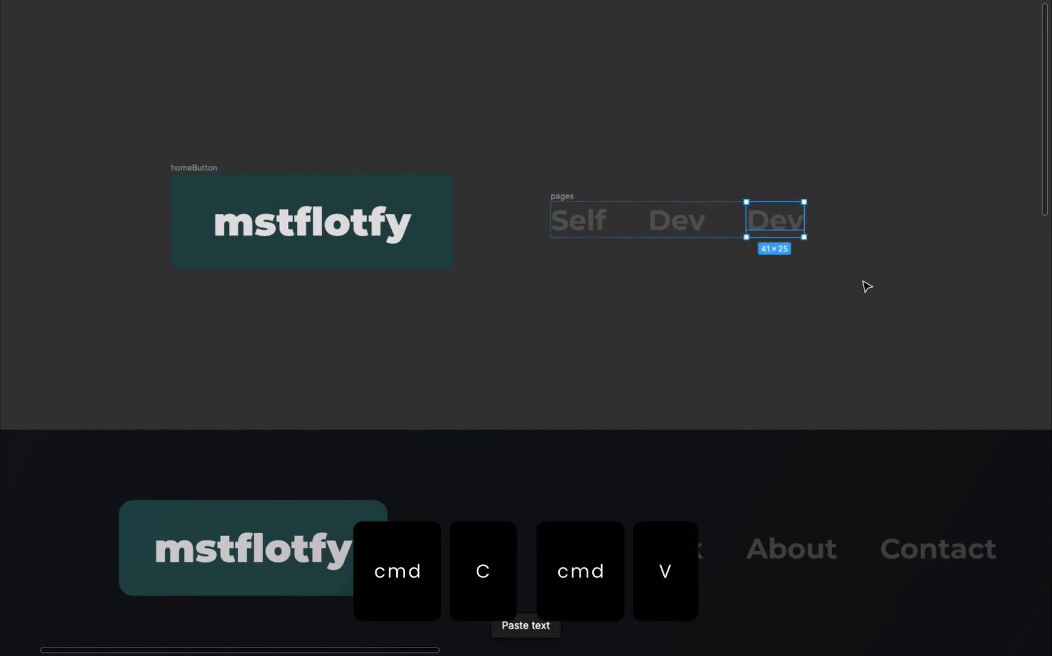
{"action": "key", "text": "super+v"}
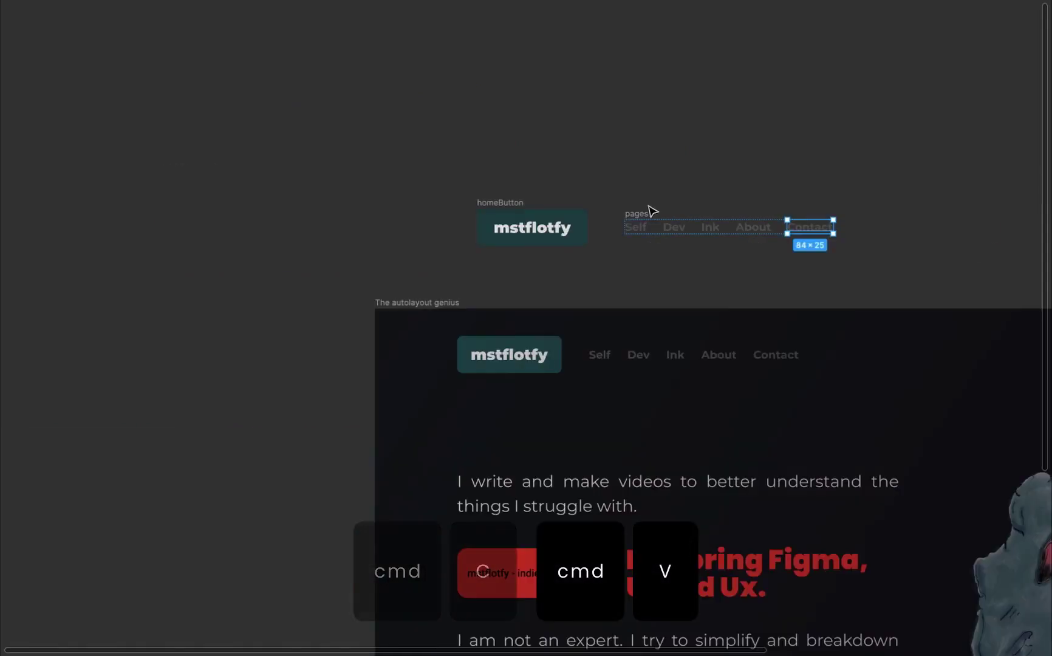
{"action": "mouse_move", "coordinate": [646, 210]}
{"action": "left_mouse_down"}
{"action": "mouse_move", "coordinate": [621, 234]}
{"action": "mouse_move", "coordinate": [634, 212]}
{"action": "mouse_move", "coordinate": [636, 222]}
{"action": "left_mouse_up"}
{"action": "key", "text": "super+backslash"}
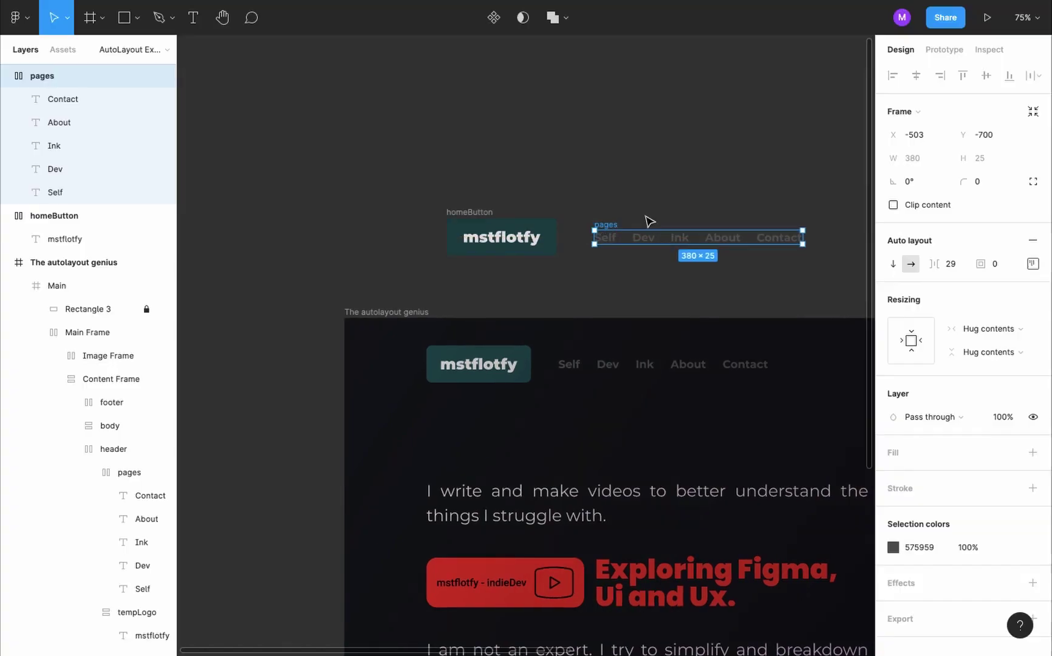
Wrap homeButton and pages in a new auto-layout frame named Header
{"action": "left_click", "coordinate": [8, 75]}
{"action": "left_click", "coordinate": [8, 99]}
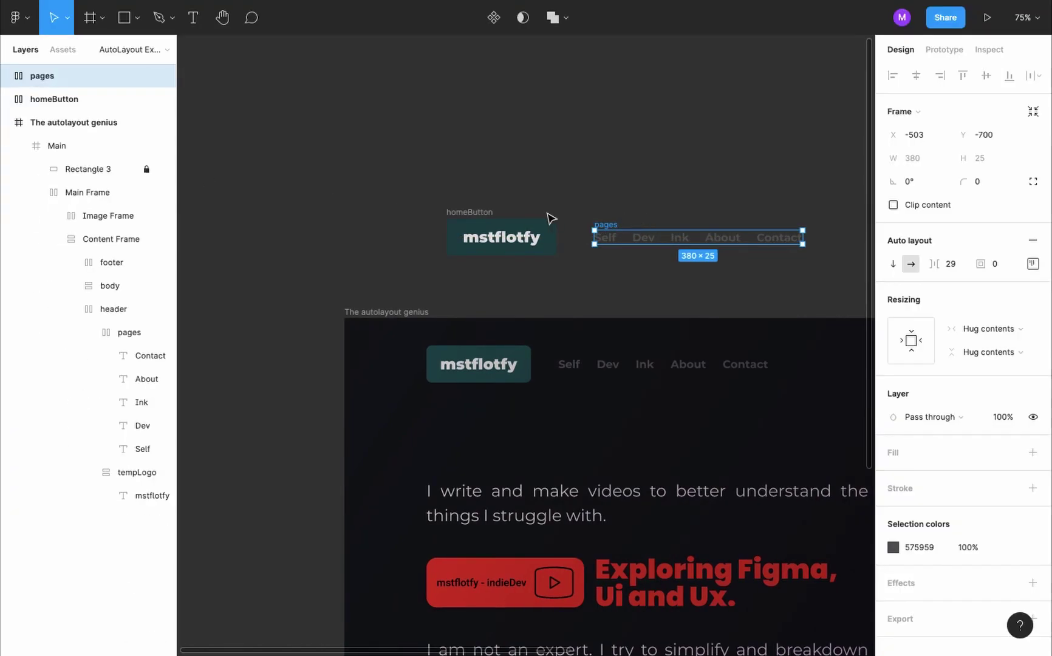
{"action": "left_click", "coordinate": [477, 212], "text": "shift"}
{"action": "key", "text": "shift+a"}
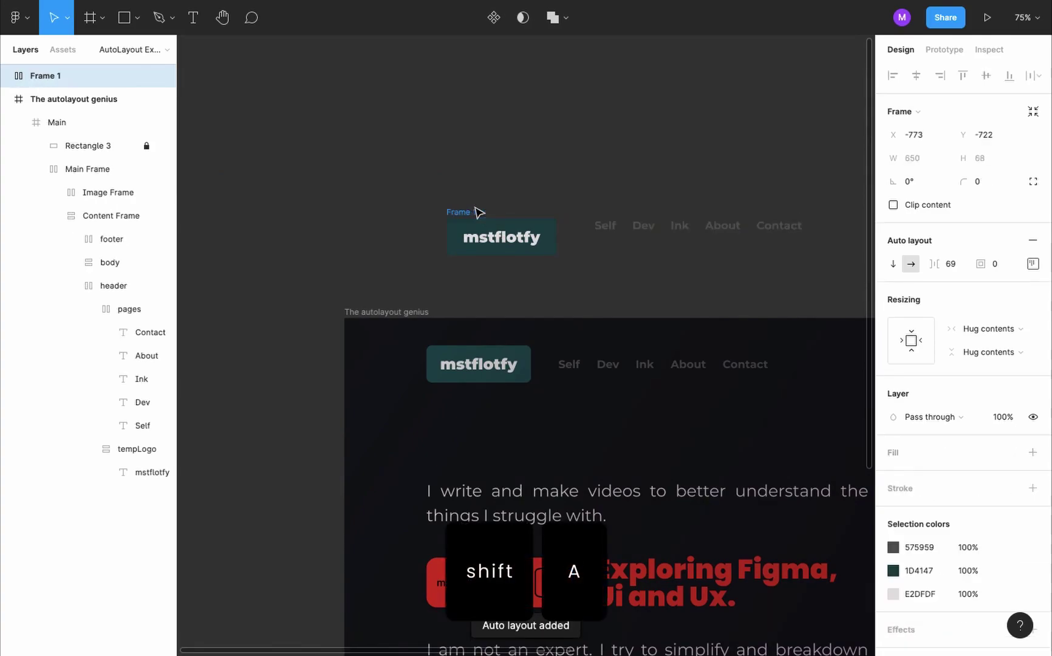
{"action": "double_click", "coordinate": [48, 78]}
{"action": "type", "text": "Header"}
{"action": "key", "text": "Return"}
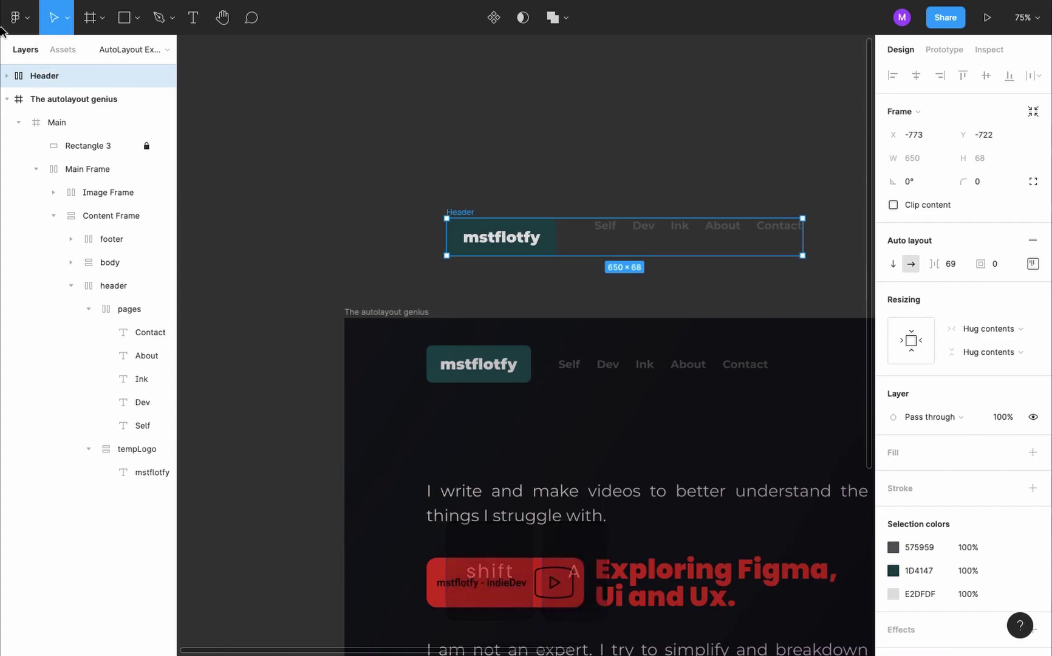
Expand Header in the layers and select the Header frame itself
{"action": "left_click", "coordinate": [7, 75]}
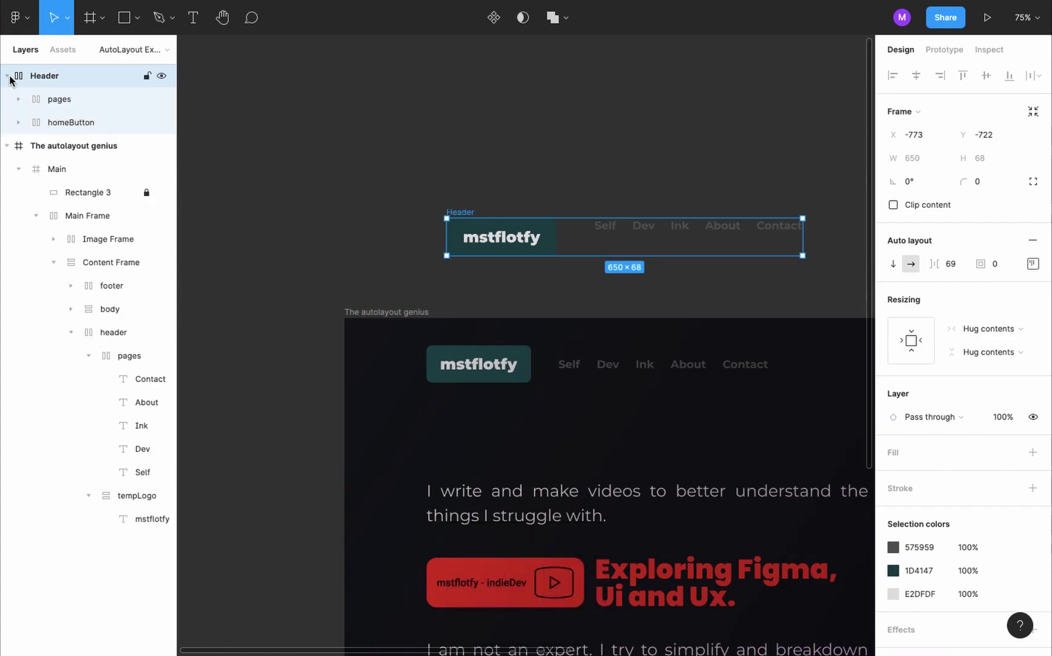
{"action": "left_click", "coordinate": [61, 107]}
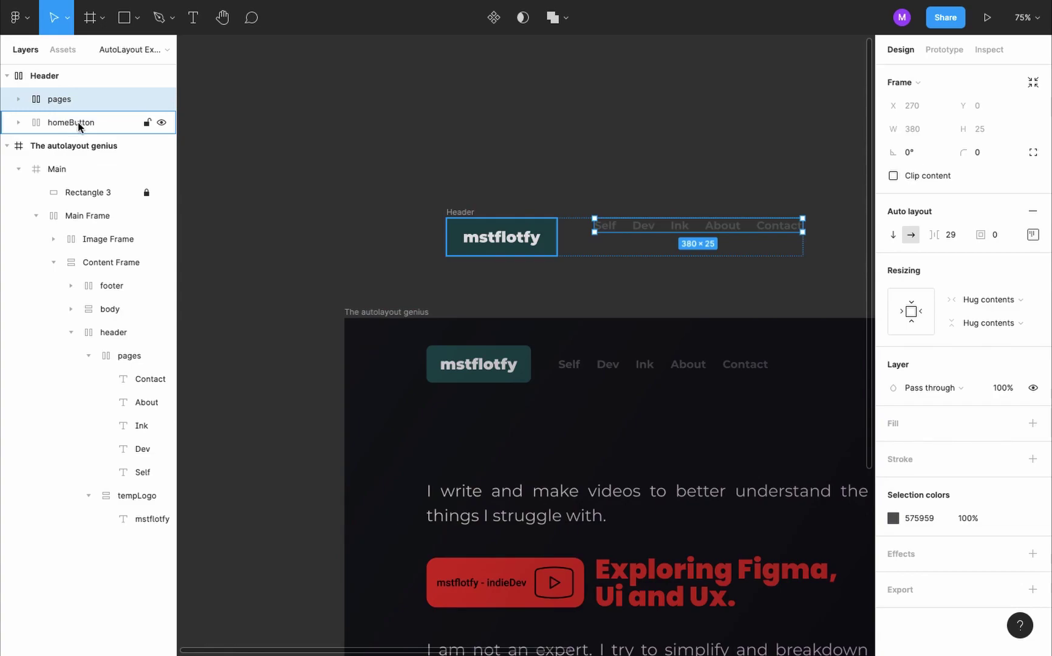
{"action": "left_click", "coordinate": [78, 123]}
{"action": "key", "text": "shift+Return"}
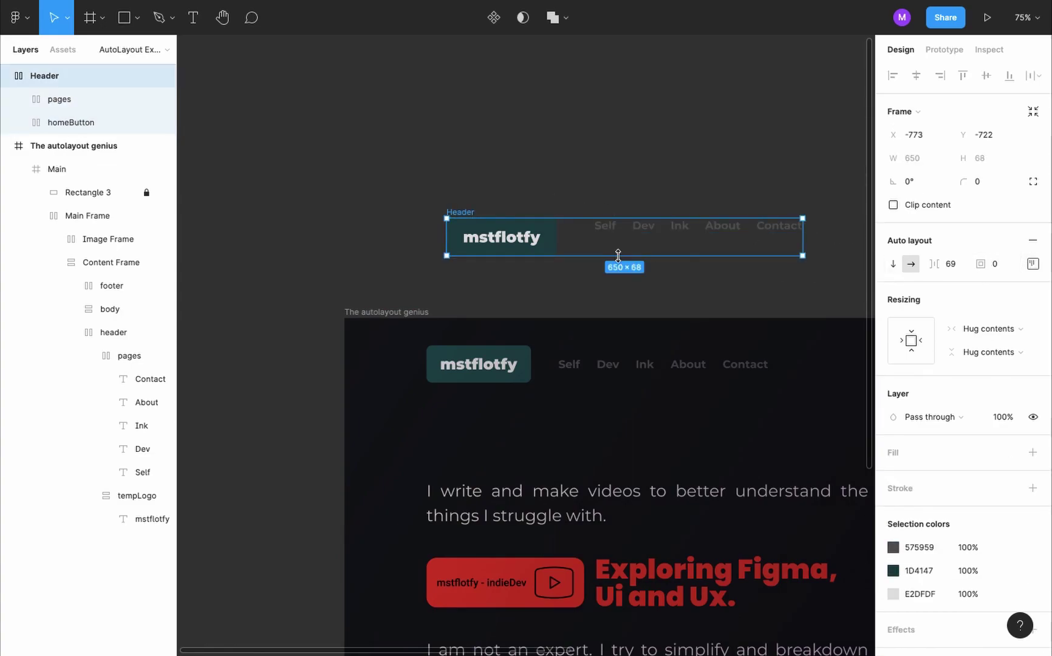
Centre Header's contents vertically with 40 spacing between items
{"action": "left_click", "coordinate": [1032, 263]}
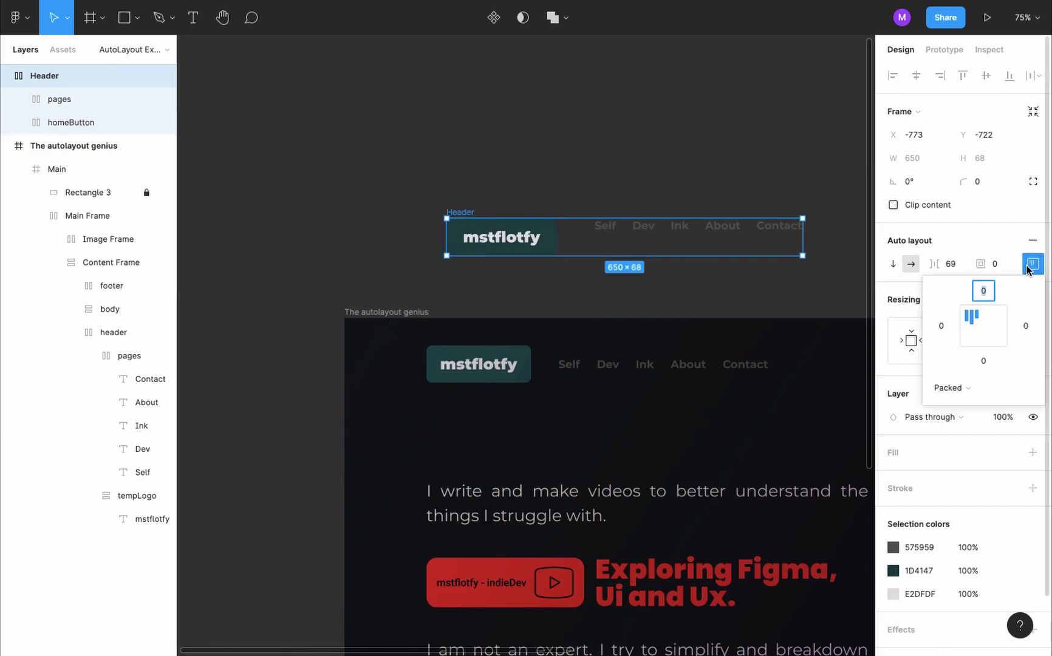
{"action": "left_click", "coordinate": [984, 327]}
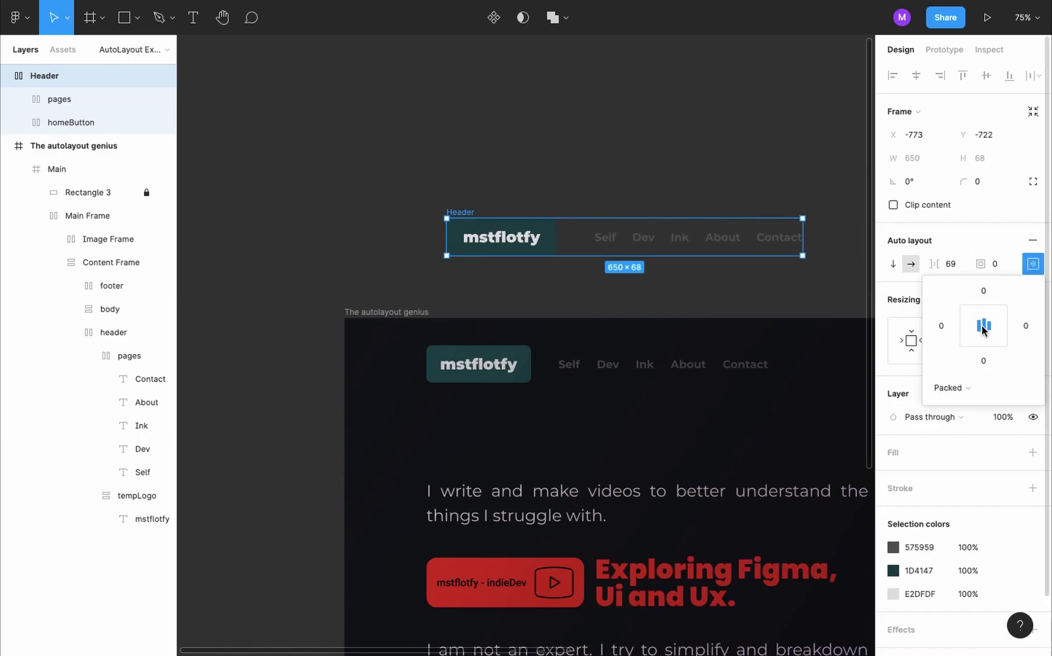
{"action": "left_click", "coordinate": [950, 265]}
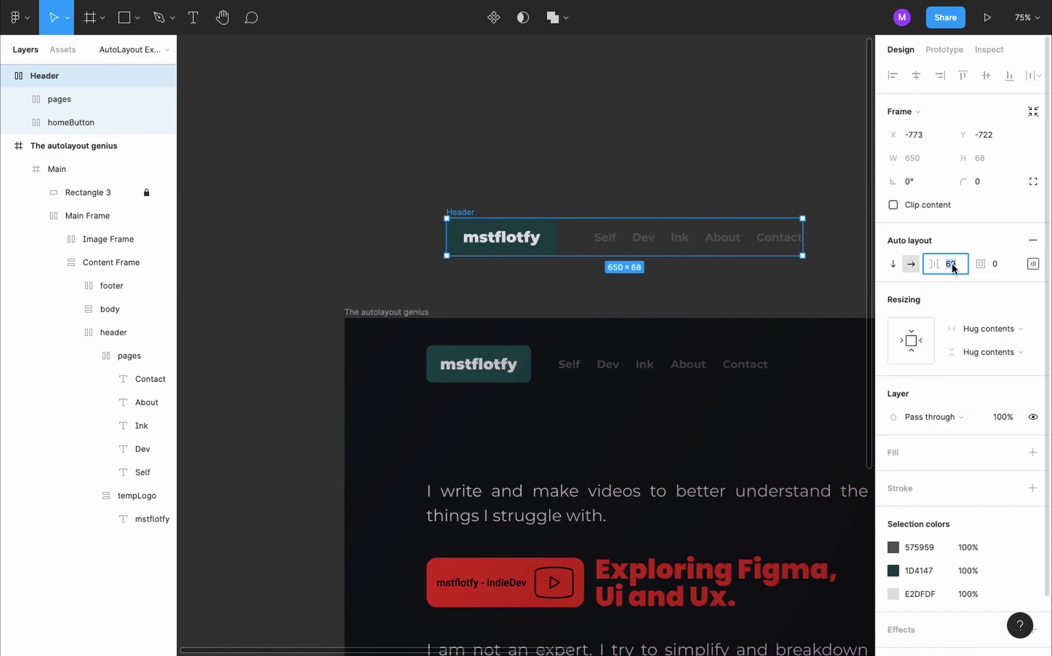
{"action": "type", "text": "40"}
{"action": "key", "text": "Return"}
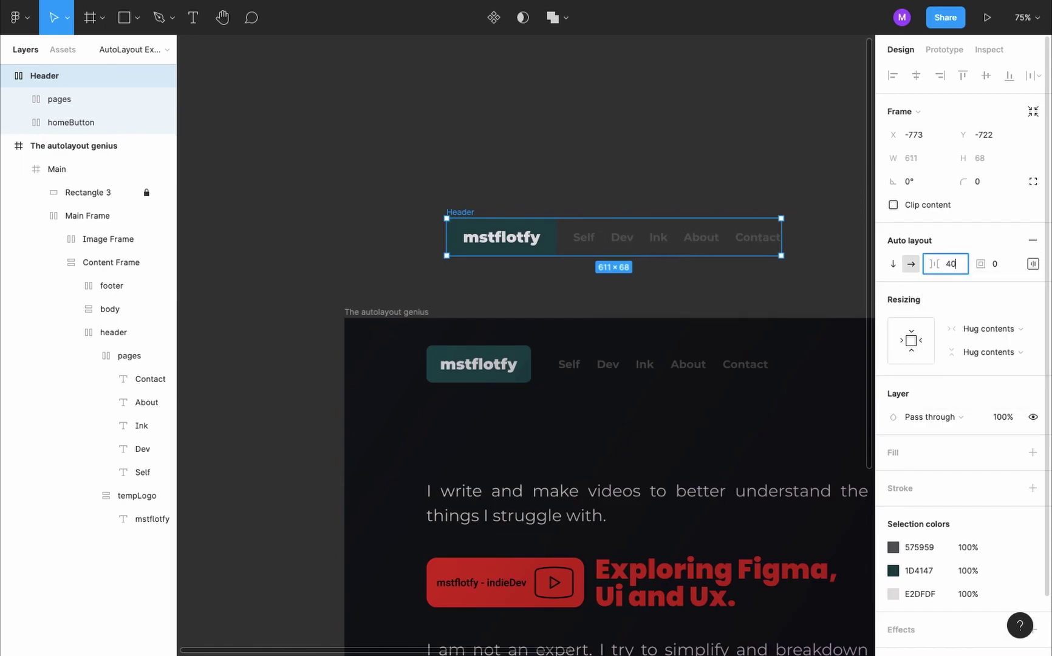
{"action": "key", "text": "shift+2"}
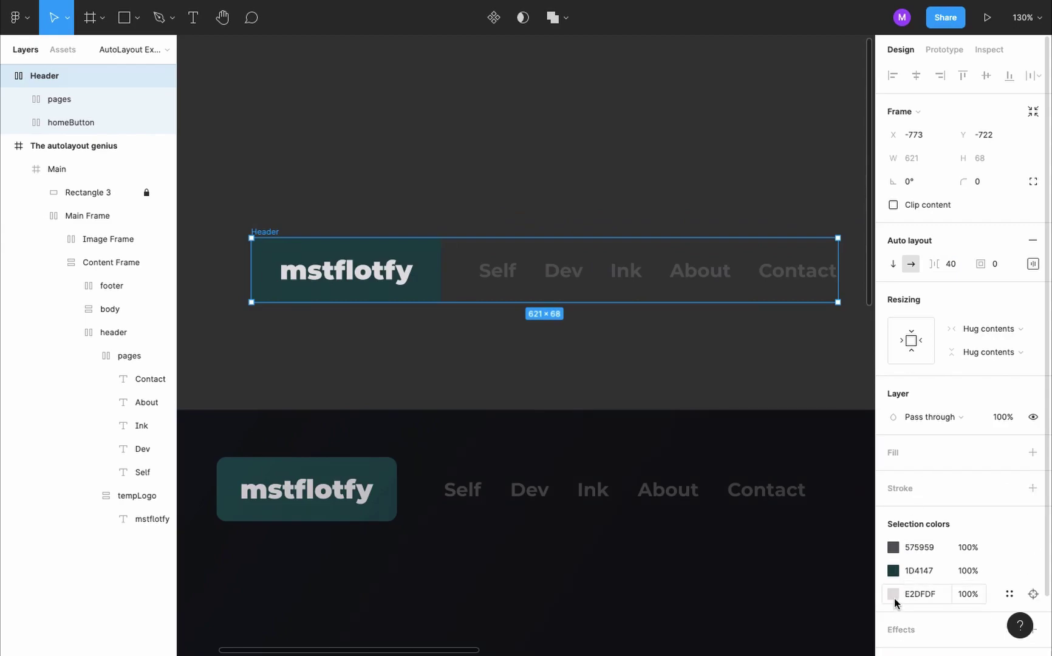
Give the Header frame a white fill and 20 padding
{"action": "left_click", "coordinate": [1032, 453]}
{"action": "scroll", "coordinate": [756, 298], "scroll_direction": "down", "scroll_amount": 3}
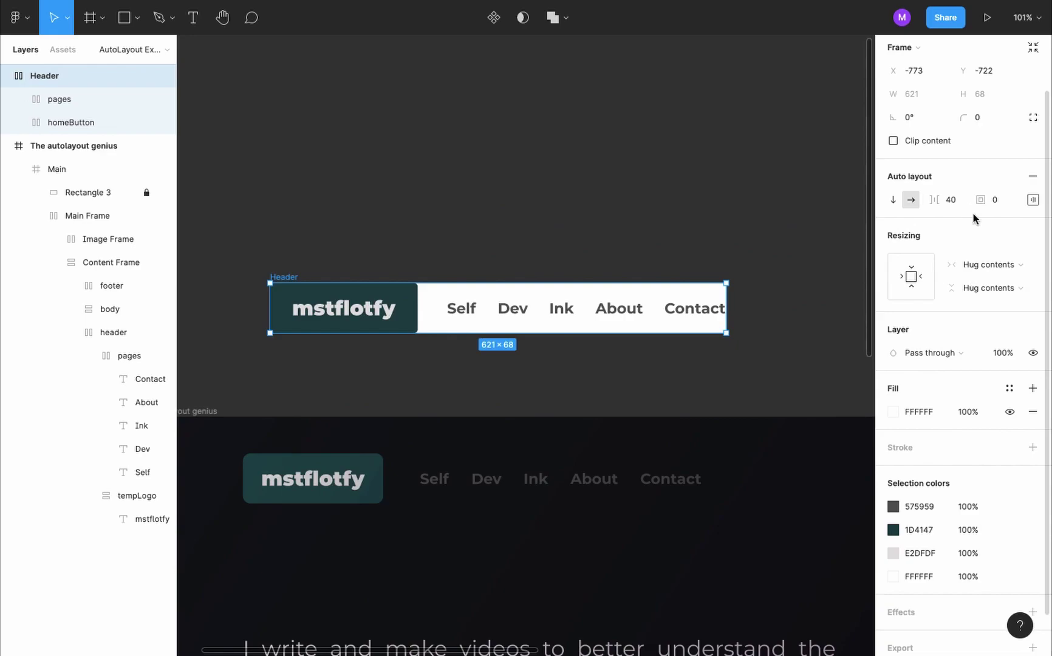
{"action": "left_click", "coordinate": [1033, 200]}
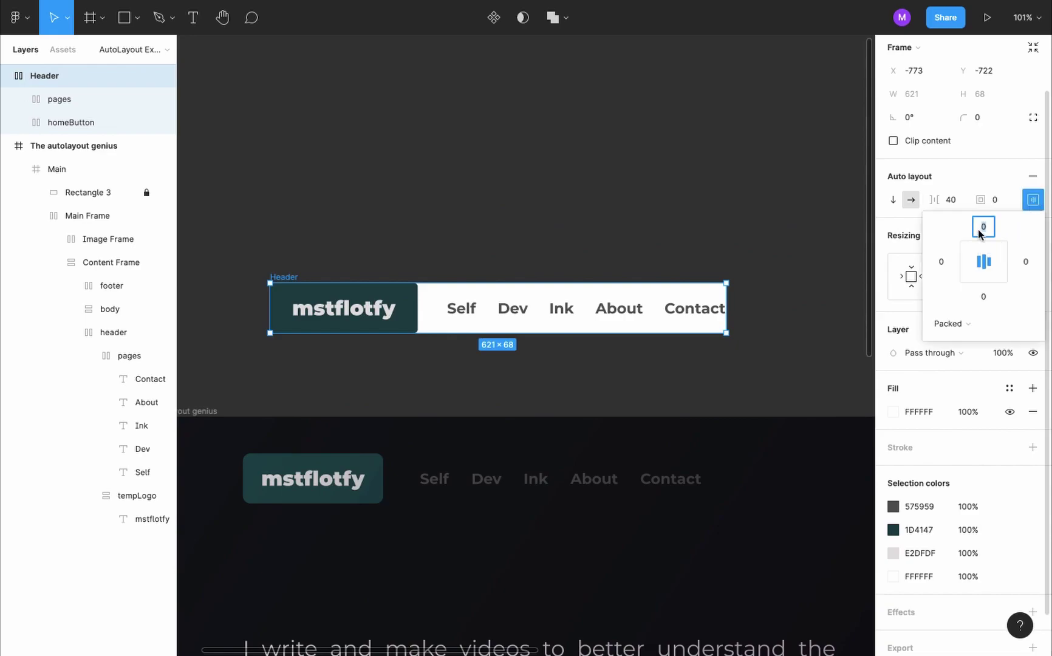
{"action": "left_click", "coordinate": [997, 199]}
{"action": "type", "text": "20"}
{"action": "key", "text": "Return"}
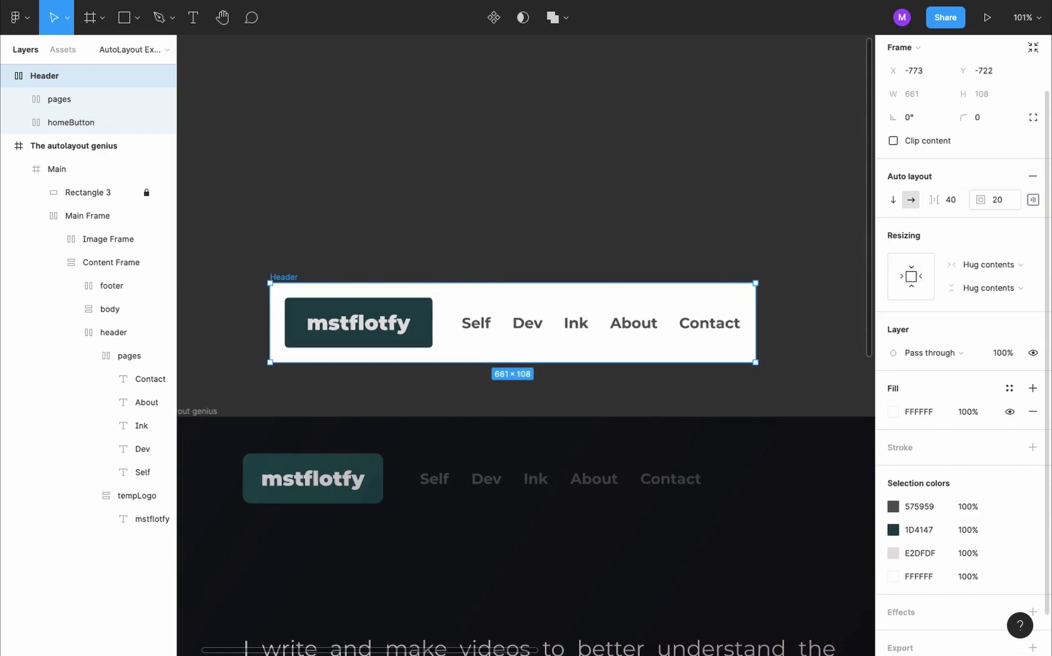
Round Header's corners to 10 and move it higher above the page
{"action": "left_click", "coordinate": [979, 119]}
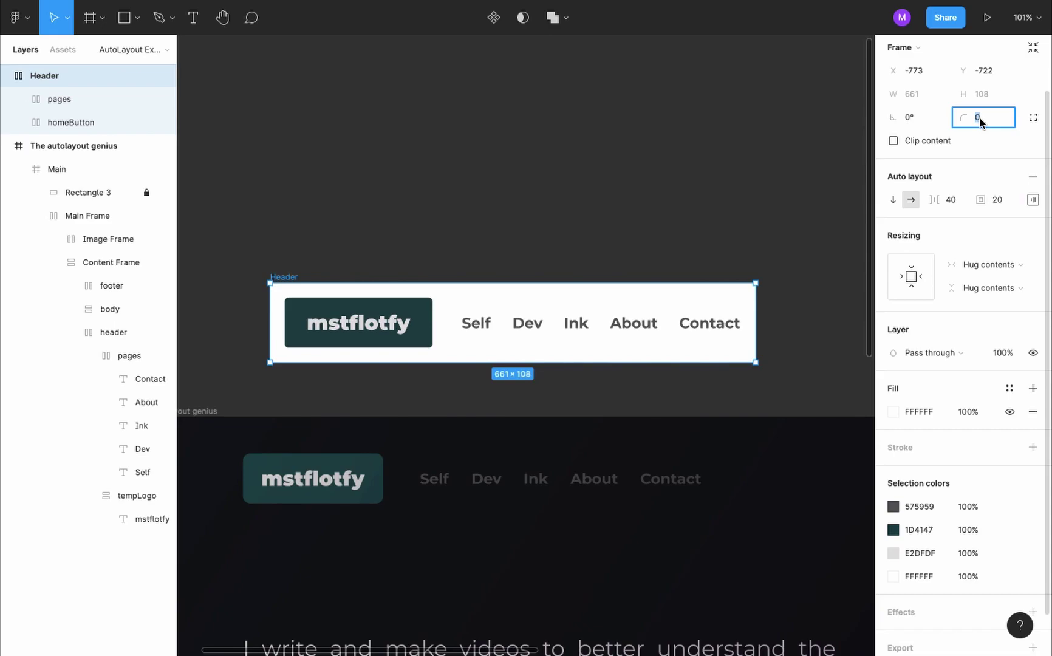
{"action": "type", "text": "5"}
{"action": "key", "text": "Escape"}
{"action": "scroll", "coordinate": [282, 227], "scroll_direction": "down", "scroll_amount": 2}
{"action": "left_click_drag", "start_coordinate": [280, 224], "coordinate": [279, 146]}
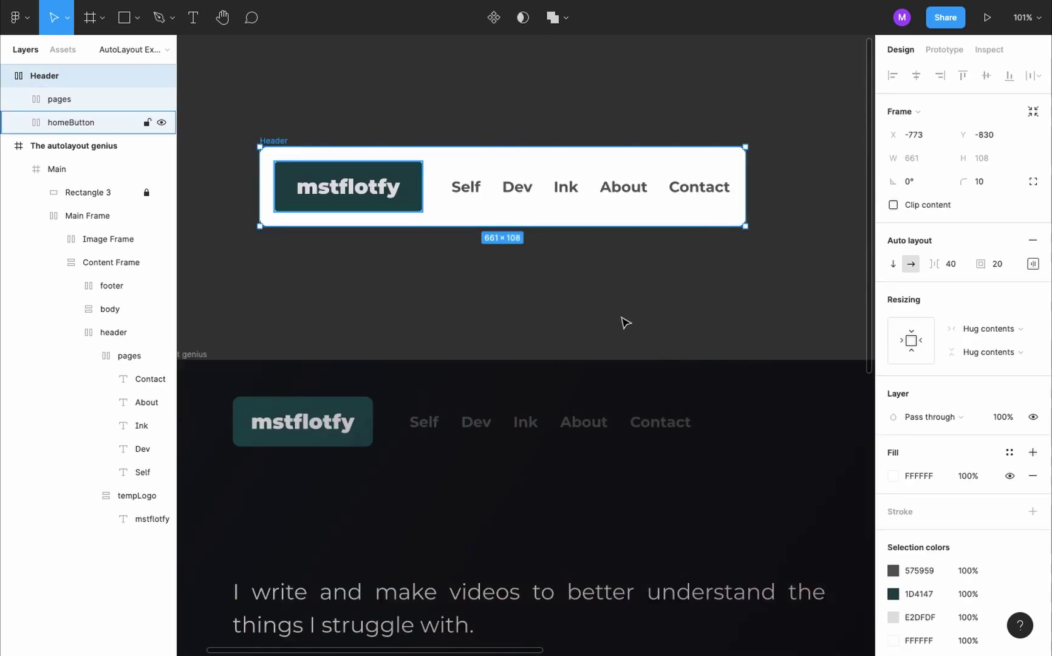
{"action": "scroll", "coordinate": [629, 326], "scroll_direction": "down", "scroll_amount": 5}
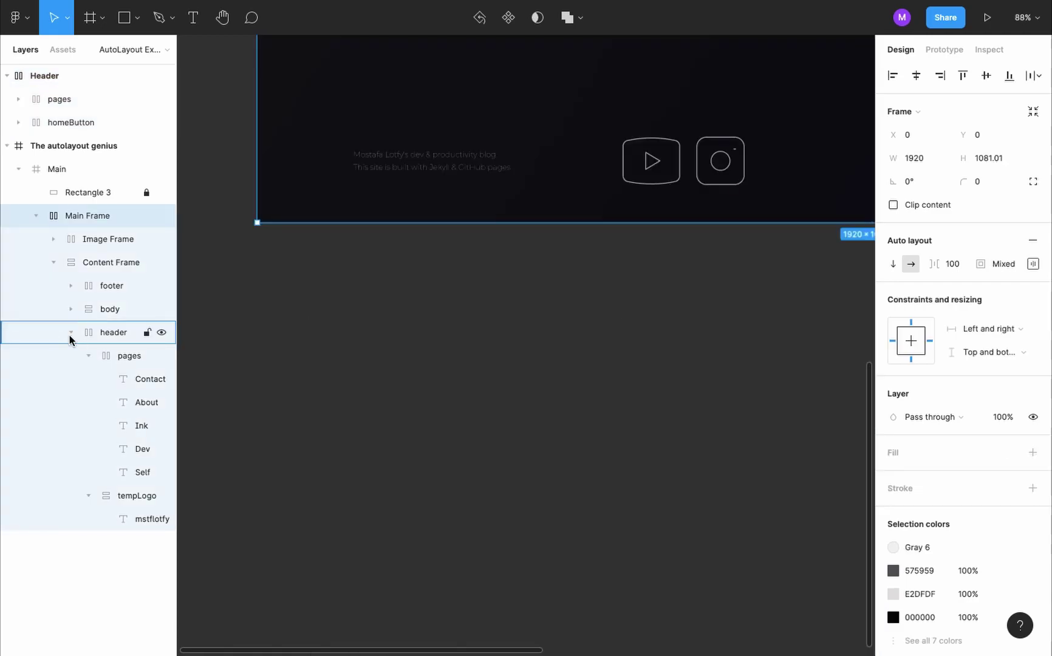
Paste the footer's blog text as a new text layer below the page
{"action": "left_click", "coordinate": [70, 332]}
{"action": "left_click", "coordinate": [85, 285]}
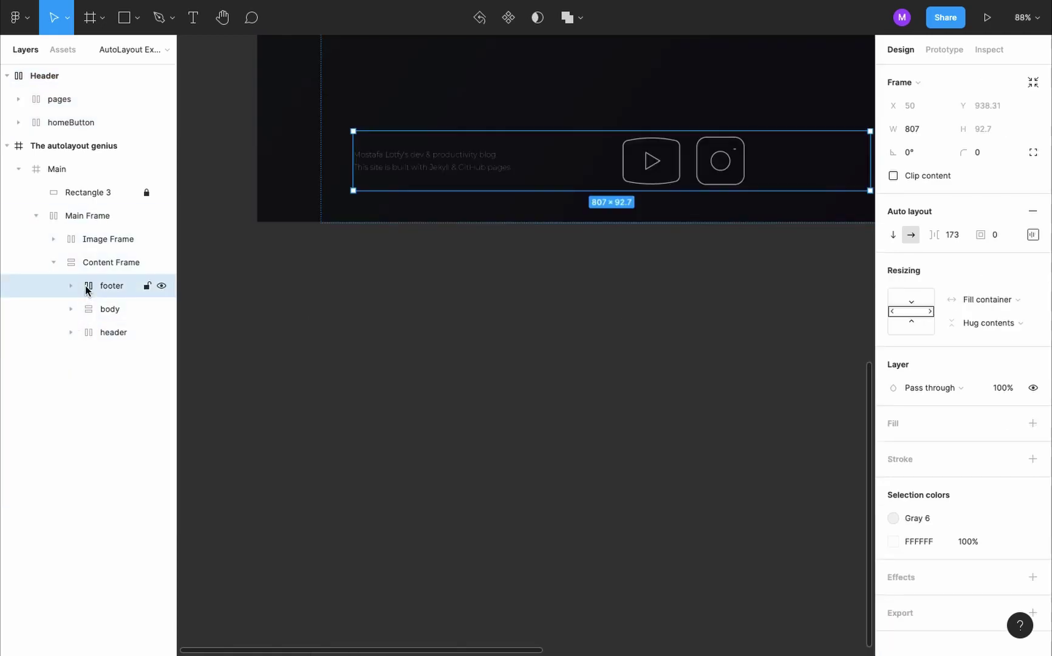
{"action": "left_click", "coordinate": [71, 285]}
{"action": "left_click", "coordinate": [122, 308]}
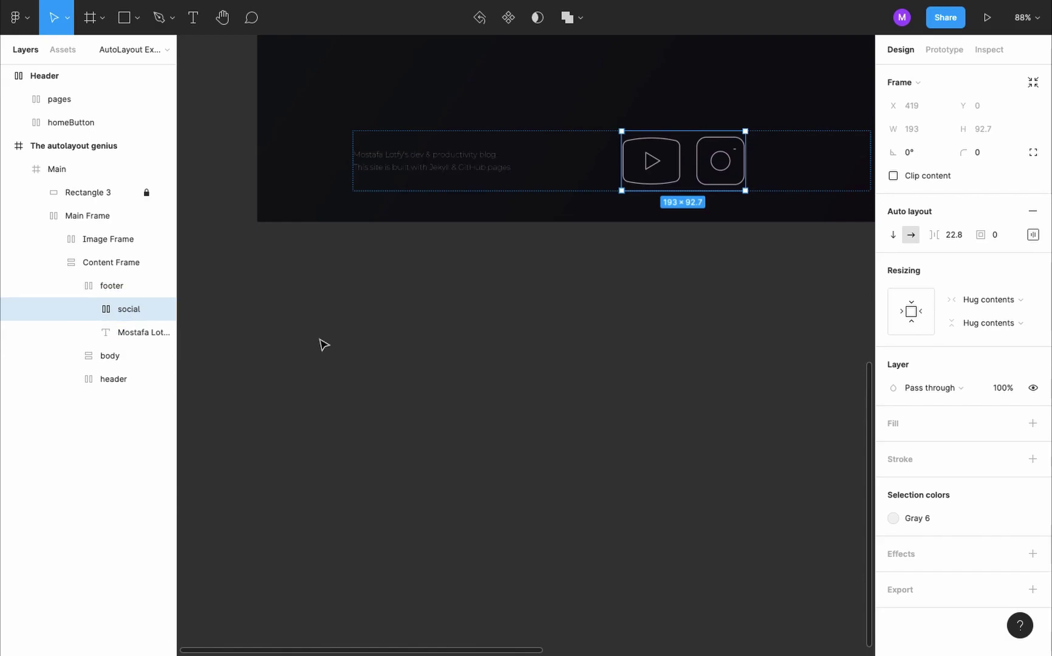
{"action": "left_click", "coordinate": [417, 364]}
{"action": "key", "text": "t"}
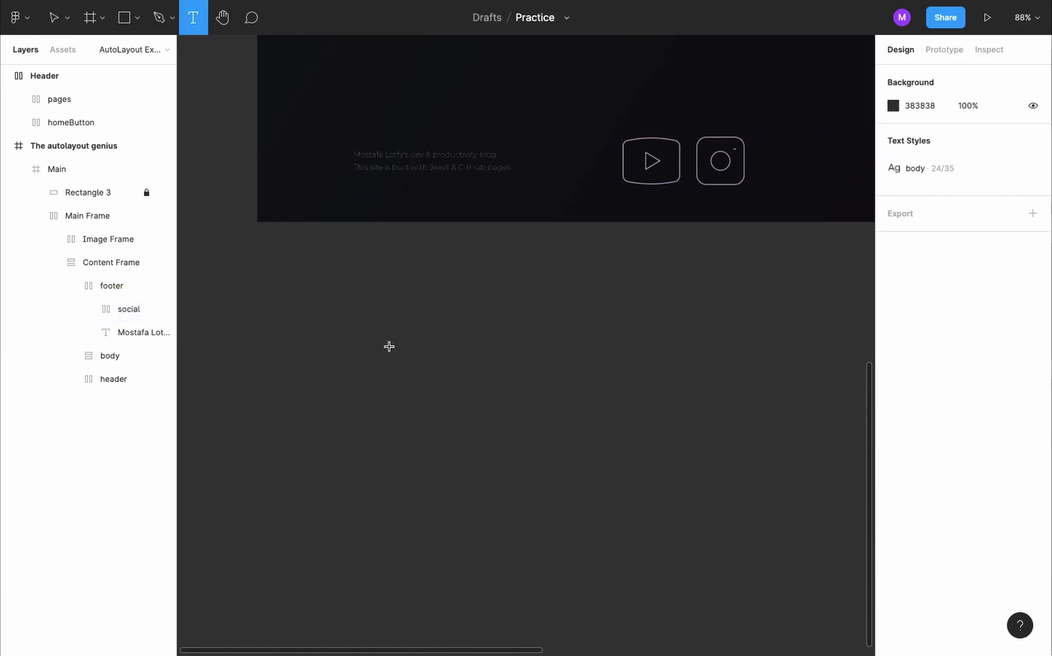
{"action": "left_click", "coordinate": [389, 346]}
{"action": "type", "text": "Mostafa Lotfy's dev & productivity blog. This site is built with Jekyll & GitHub pages"}
{"action": "key", "text": "Escape"}
{"action": "key", "text": "Escape"}
{"action": "scroll", "coordinate": [617, 420], "scroll_direction": "up", "scroll_amount": 3}
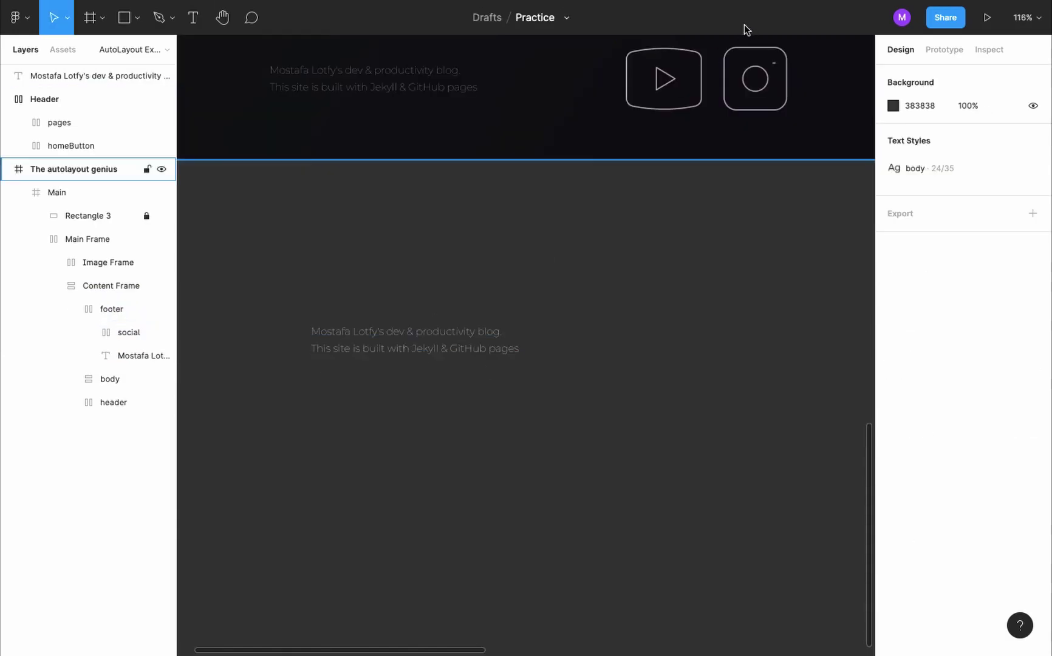
Pull the instagram icon out of the footer's social group onto the canvas
{"action": "left_click", "coordinate": [677, 96]}
{"action": "left_click", "coordinate": [134, 286]}
{"action": "left_click", "coordinate": [129, 333]}
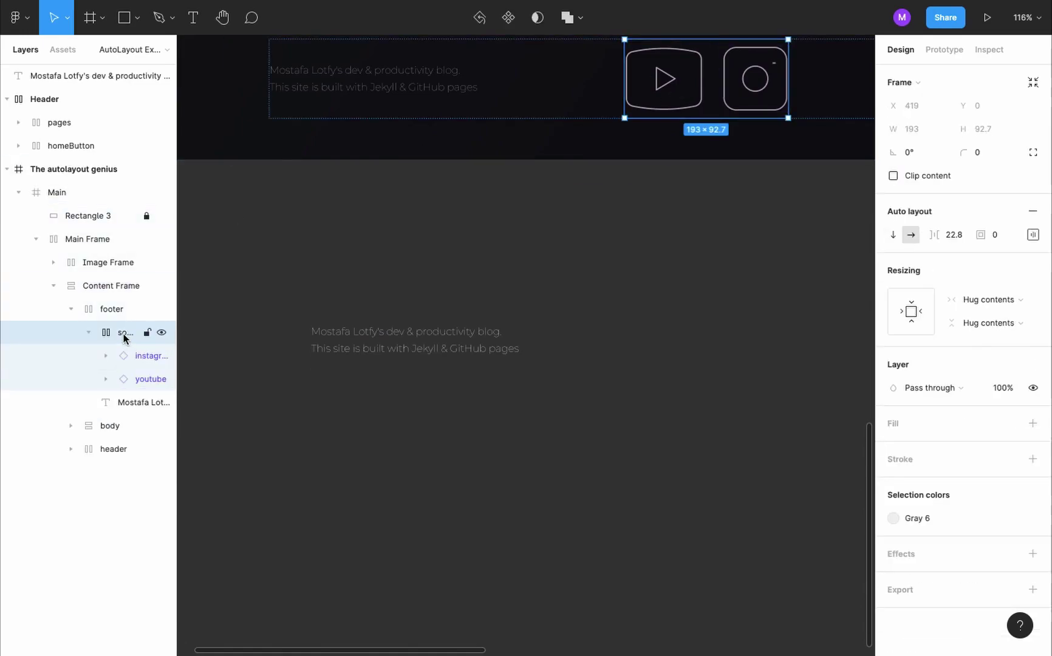
{"action": "left_click", "coordinate": [127, 356]}
{"action": "left_click_drag", "start_coordinate": [148, 359], "coordinate": [542, 391]}
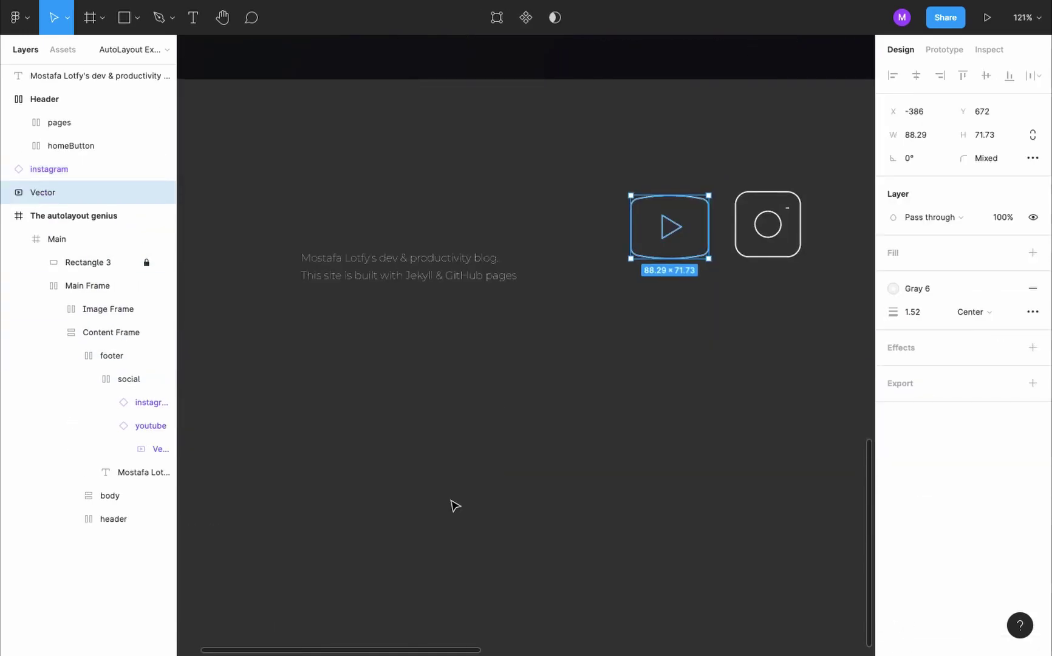
{"action": "left_click_drag", "start_coordinate": [399, 258], "coordinate": [417, 184]}
Rename the YouTube Vector layer to youtube and align the blog text with the icons
{"action": "left_click", "coordinate": [68, 128]}
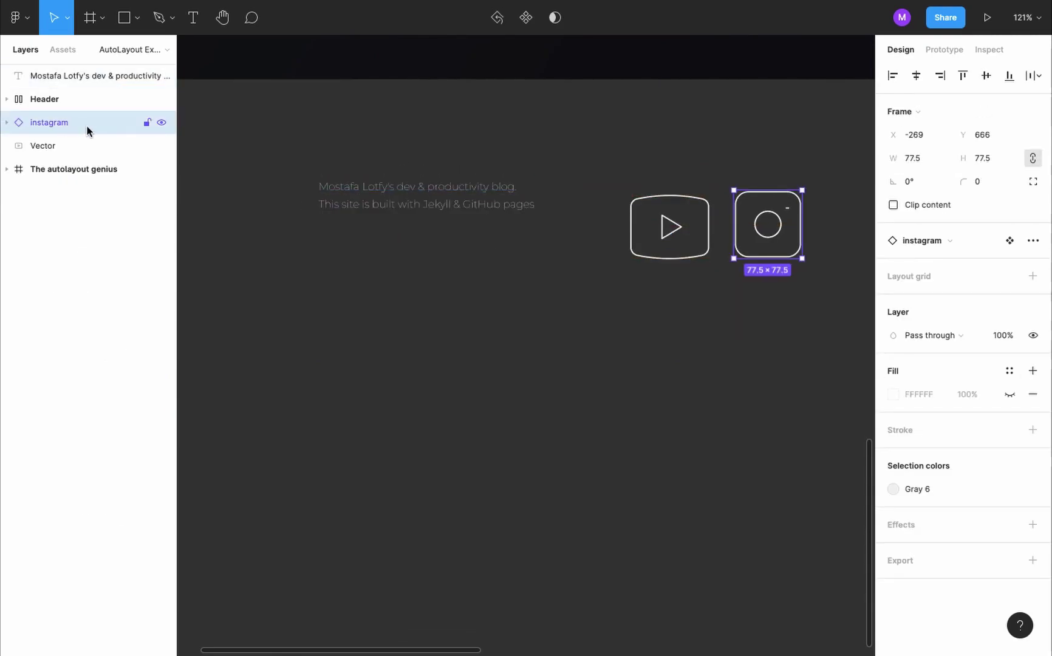
{"action": "double_click", "coordinate": [47, 146]}
{"action": "type", "text": "youtube"}
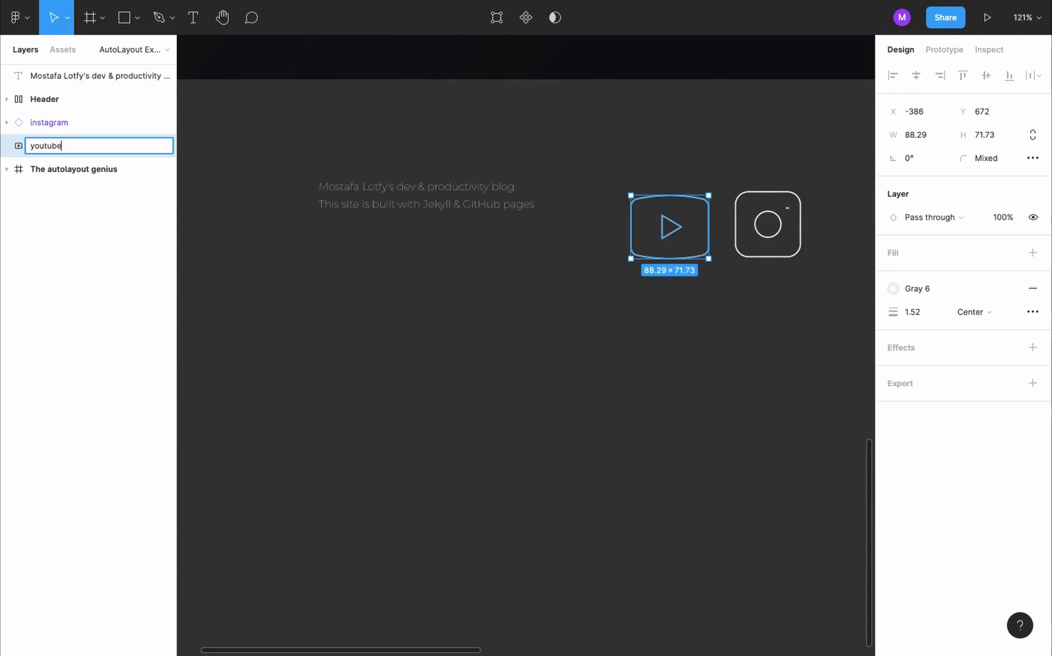
{"action": "key", "text": "Return"}
{"action": "left_click_drag", "start_coordinate": [448, 188], "coordinate": [461, 226]}
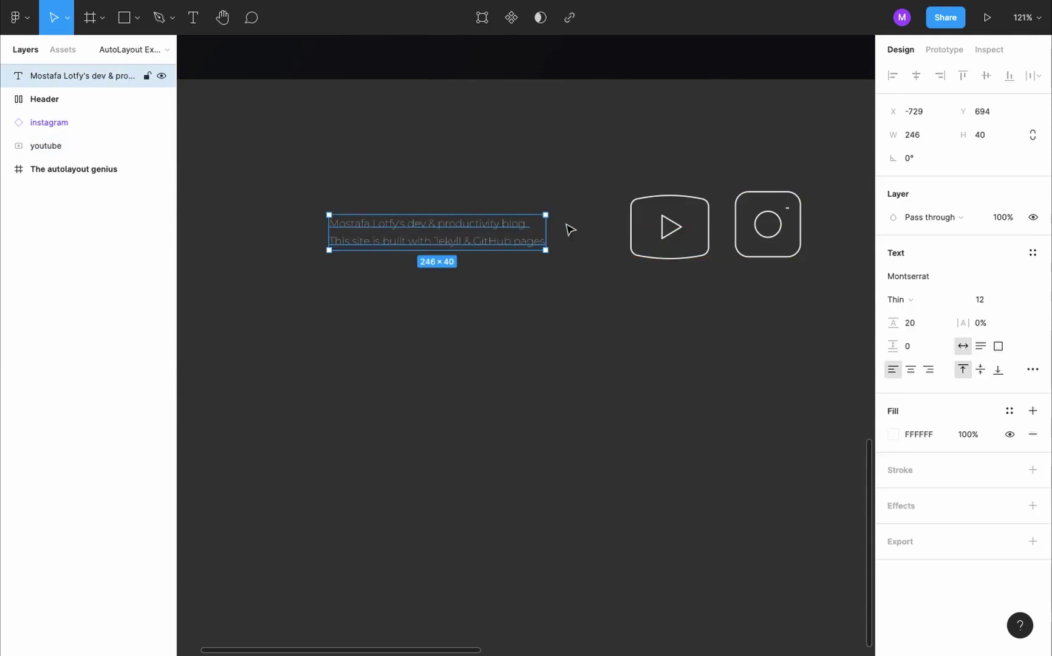
Wrap the youtube and instagram icons in an auto-layout frame named social, spaced 30 apart
{"action": "left_click", "coordinate": [668, 226]}
{"action": "left_click", "coordinate": [791, 232], "text": "shift"}
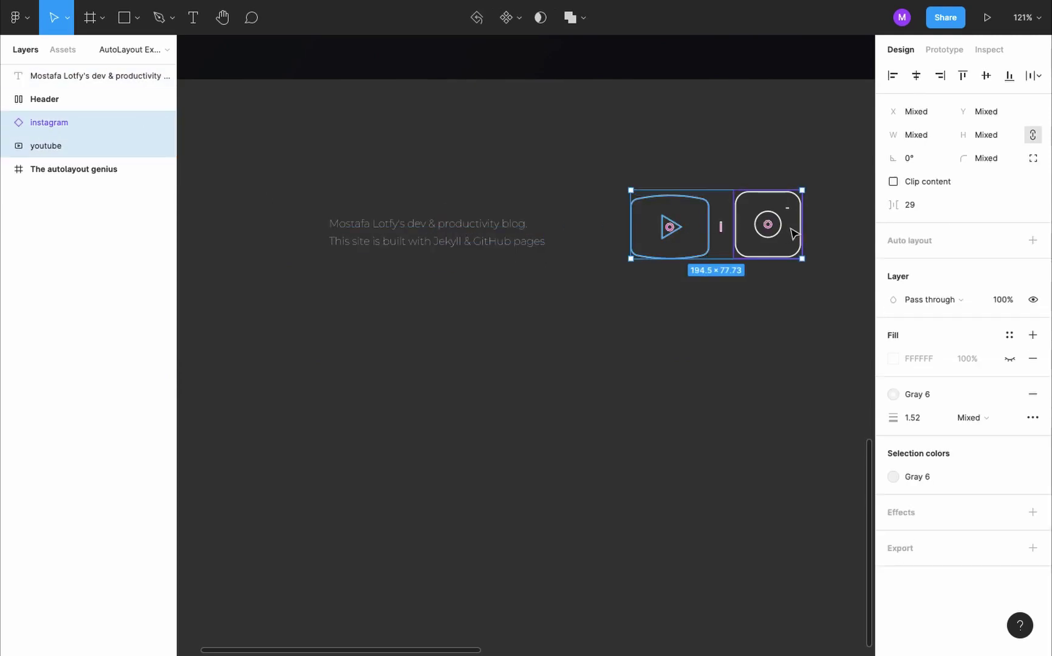
{"action": "left_click", "coordinate": [1032, 240]}
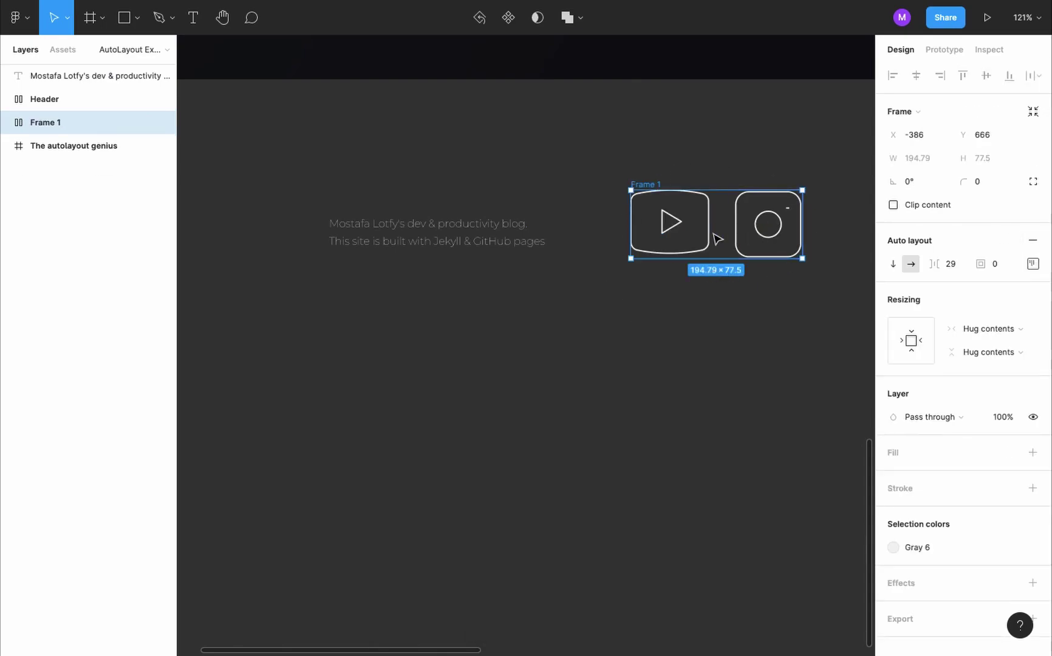
{"action": "left_click_drag", "start_coordinate": [934, 263], "coordinate": [936, 264]}
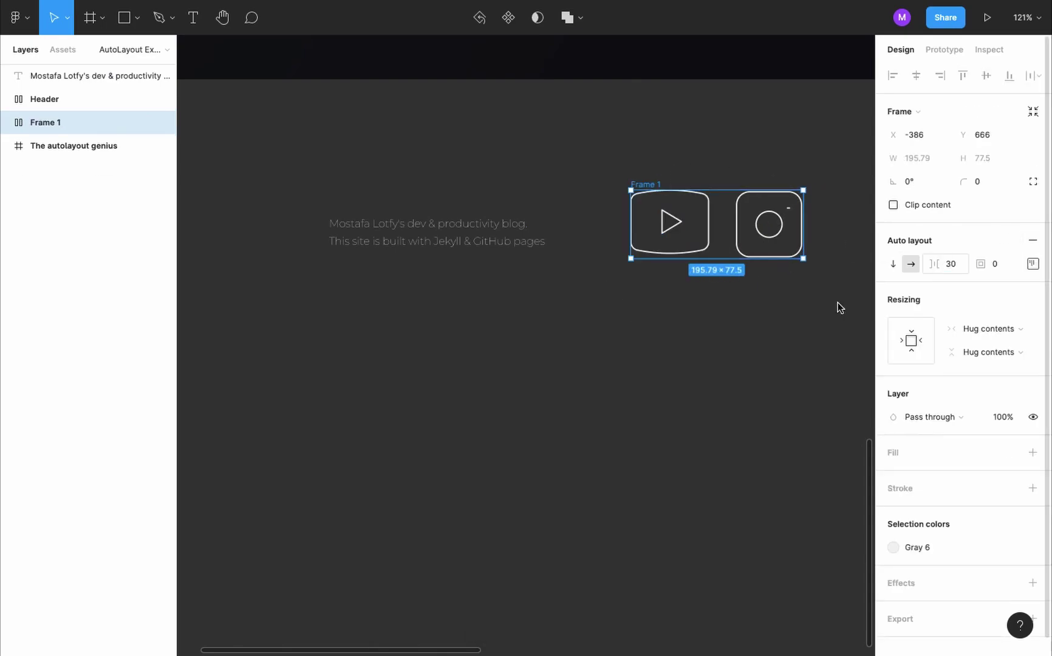
{"action": "double_click", "coordinate": [648, 183]}
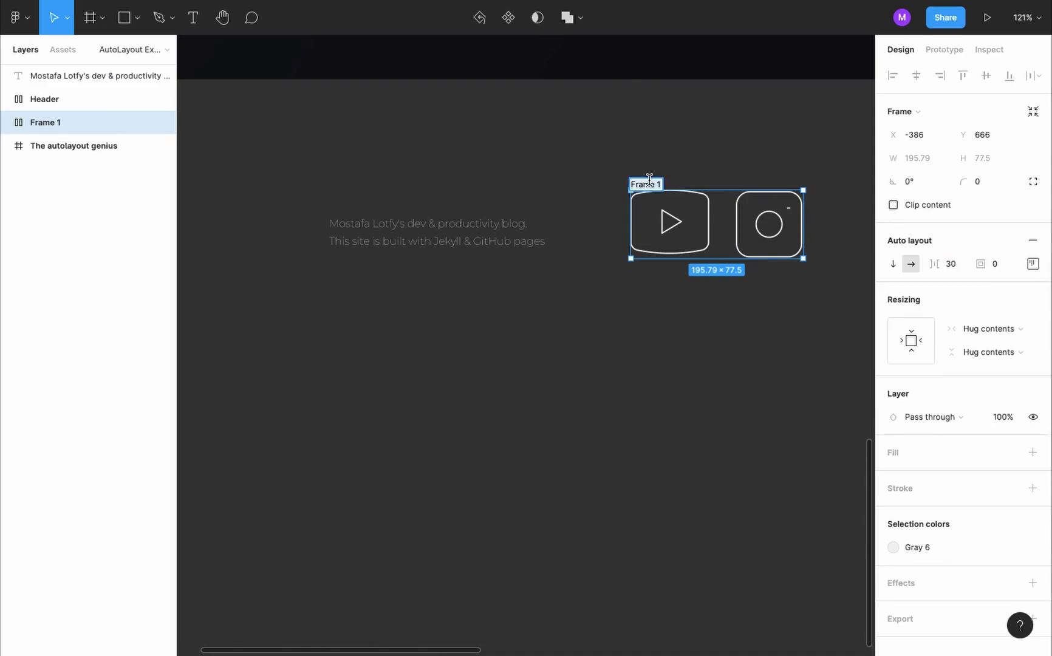
{"action": "type", "text": "social"}
{"action": "left_click", "coordinate": [451, 231]}
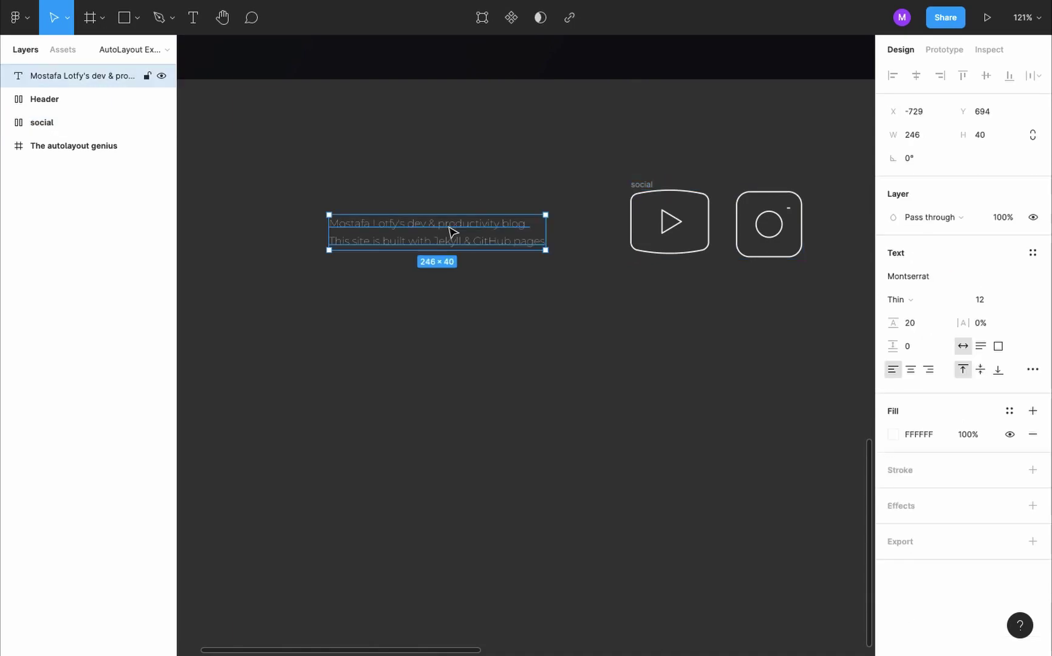
{"action": "left_click", "coordinate": [641, 184], "text": "shift"}
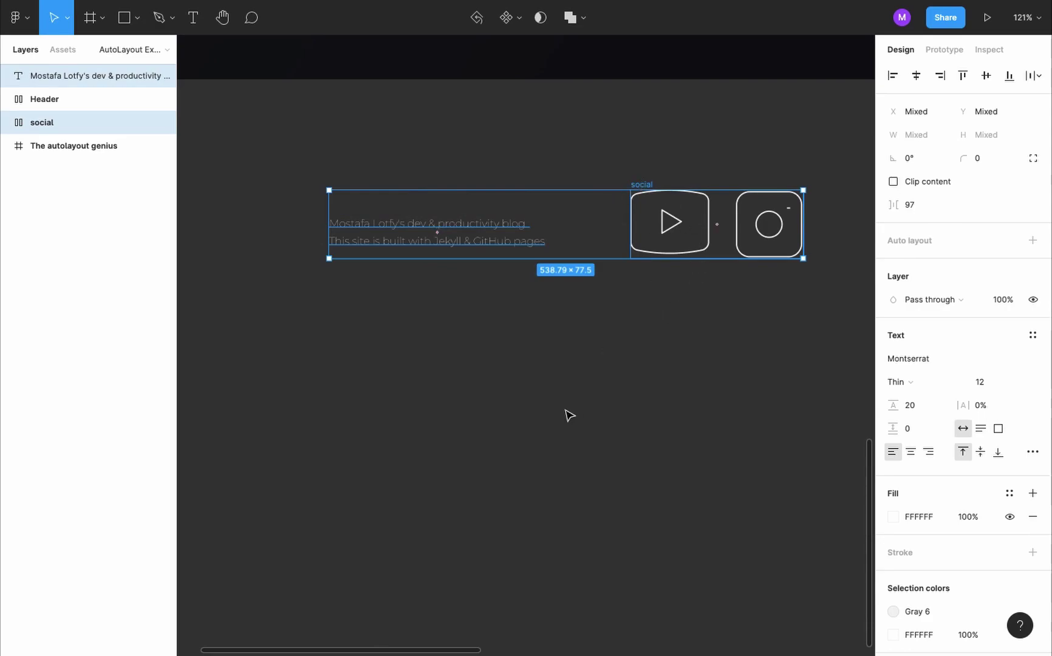
Wrap the blog text and social frame in auto layout, vertically centred with 100 spacing
{"action": "key", "text": "shift+a"}
{"action": "left_click", "coordinate": [1033, 263]}
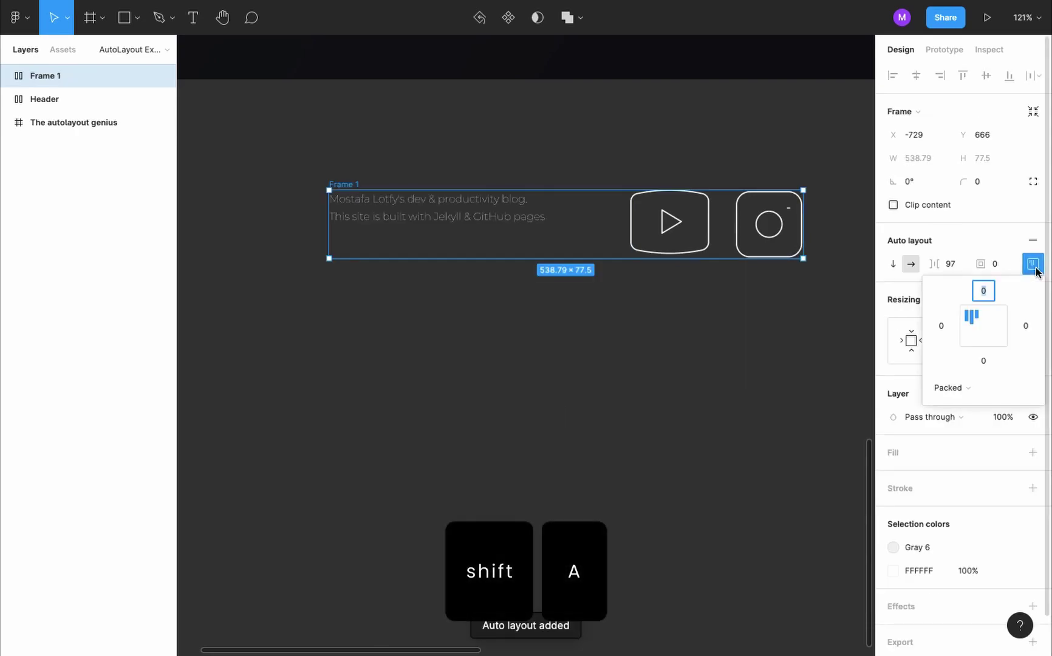
{"action": "left_click", "coordinate": [986, 331]}
{"action": "left_click", "coordinate": [950, 264]}
{"action": "type", "text": "100"}
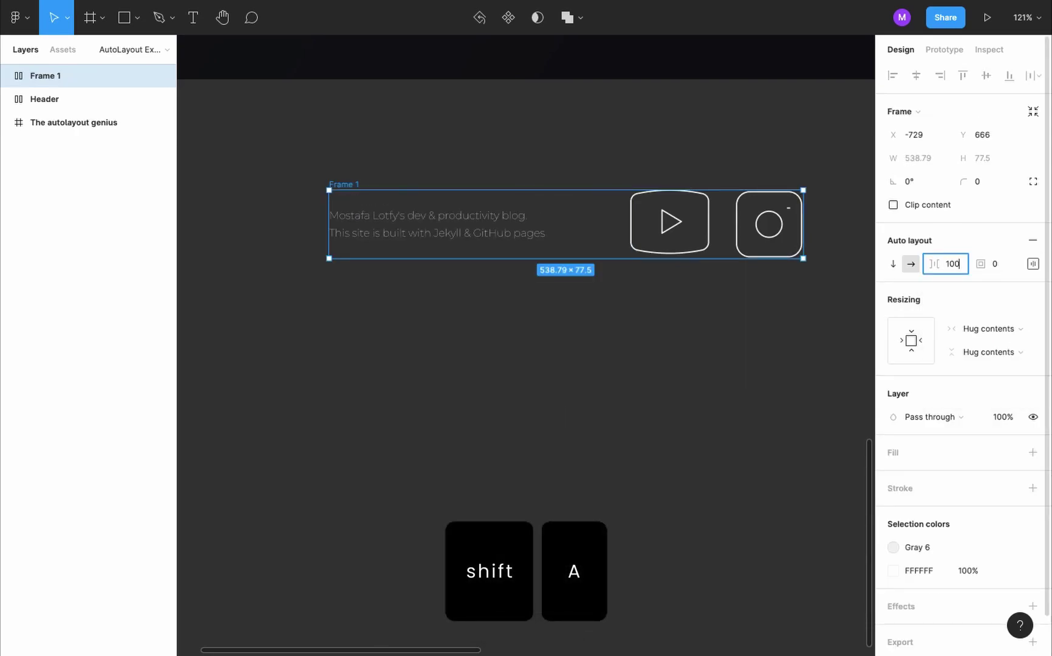
{"action": "key", "text": "Return"}
{"action": "left_click", "coordinate": [585, 383]}
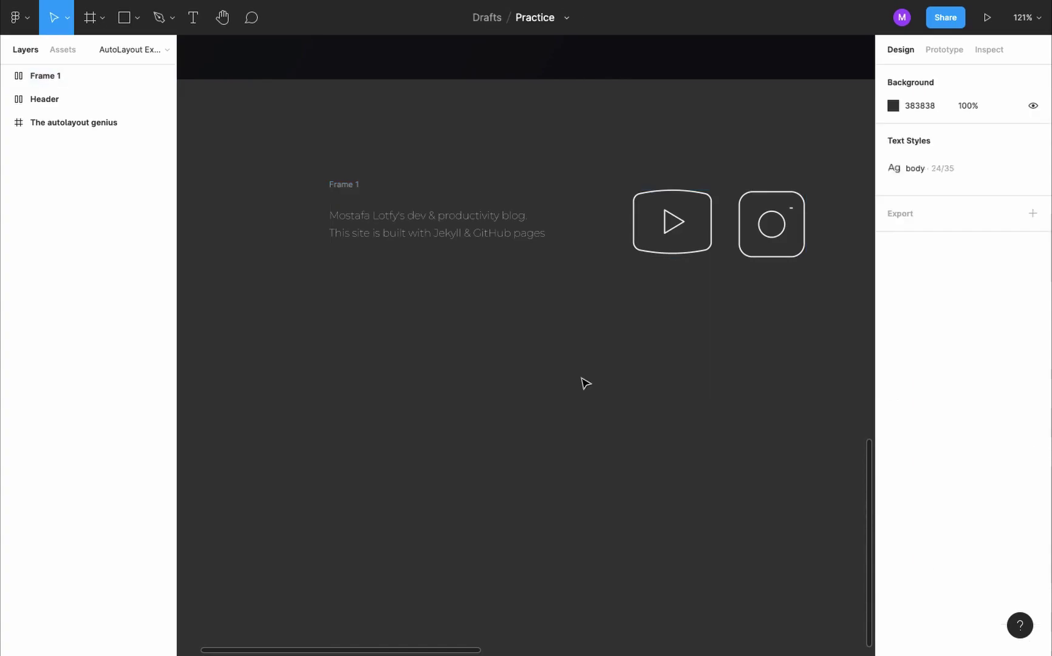